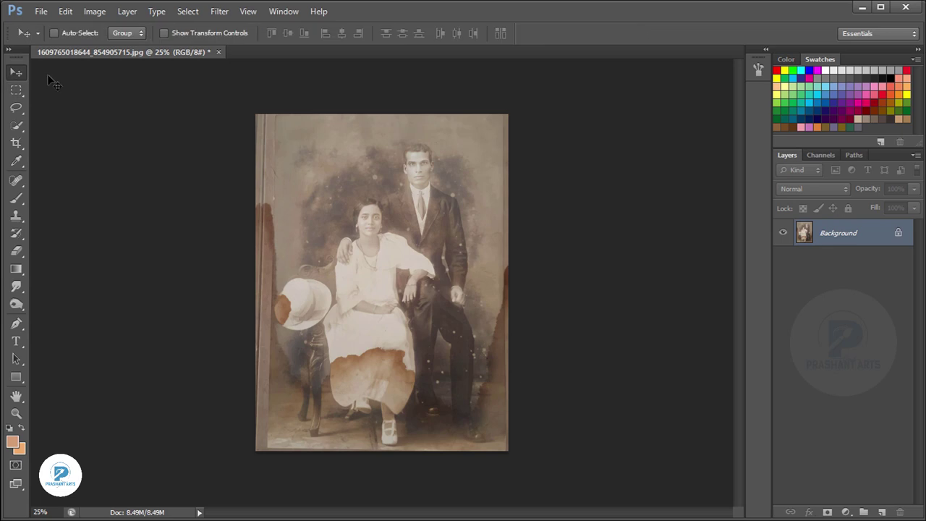
Inspect the stained photo, then switch the crop tool to Perspective Crop.
{"action": "key", "text": "ctrl+plus"}
{"action": "key", "text": "ctrl+plus"}
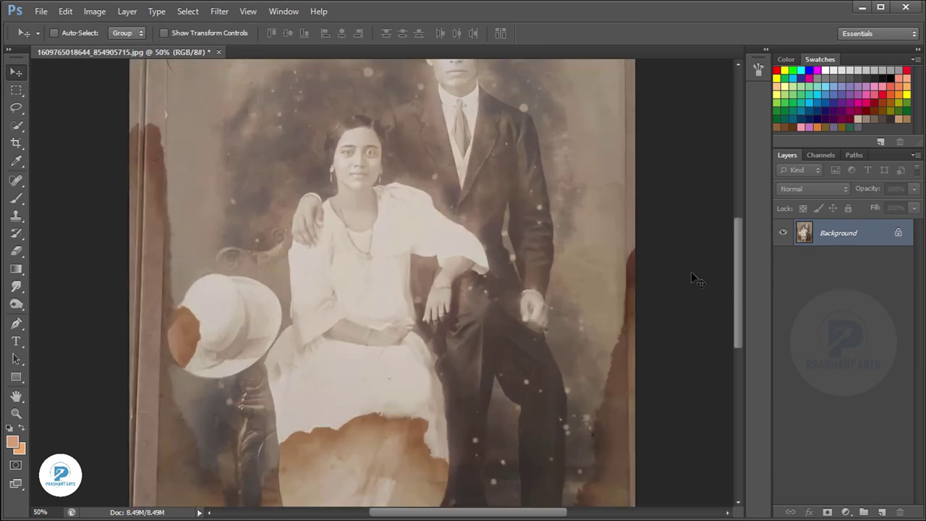
{"action": "mouse_move", "coordinate": [742, 261]}
{"action": "left_mouse_down"}
{"action": "mouse_move", "coordinate": [740, 211]}
{"action": "mouse_move", "coordinate": [762, 422]}
{"action": "mouse_move", "coordinate": [752, 176]}
{"action": "mouse_move", "coordinate": [752, 215]}
{"action": "left_mouse_up"}
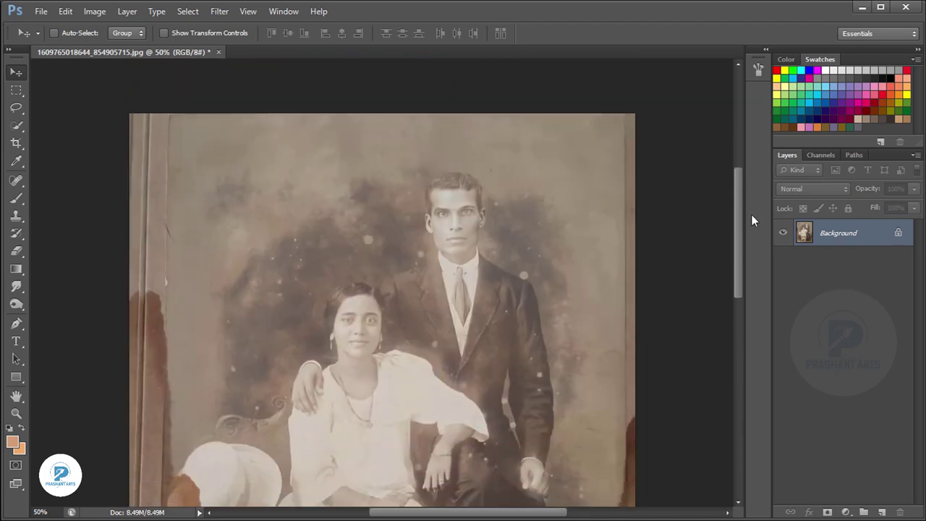
{"action": "scroll", "coordinate": [740, 242], "scroll_direction": "down", "scroll_amount": 2}
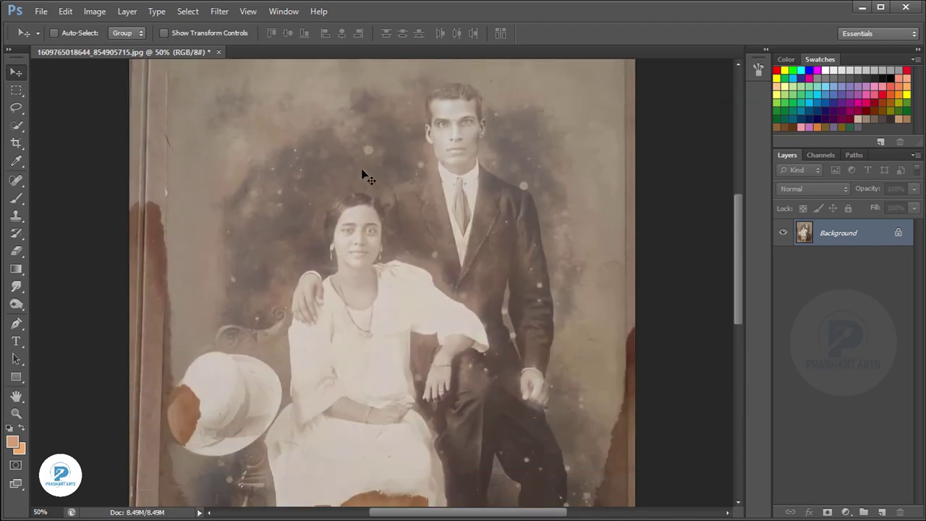
{"action": "key", "text": "ctrl+minus"}
{"action": "key", "text": "ctrl+minus"}
{"action": "left_click", "coordinate": [17, 142]}
{"action": "right_click", "coordinate": [17, 142]}
{"action": "left_click", "coordinate": [69, 159]}
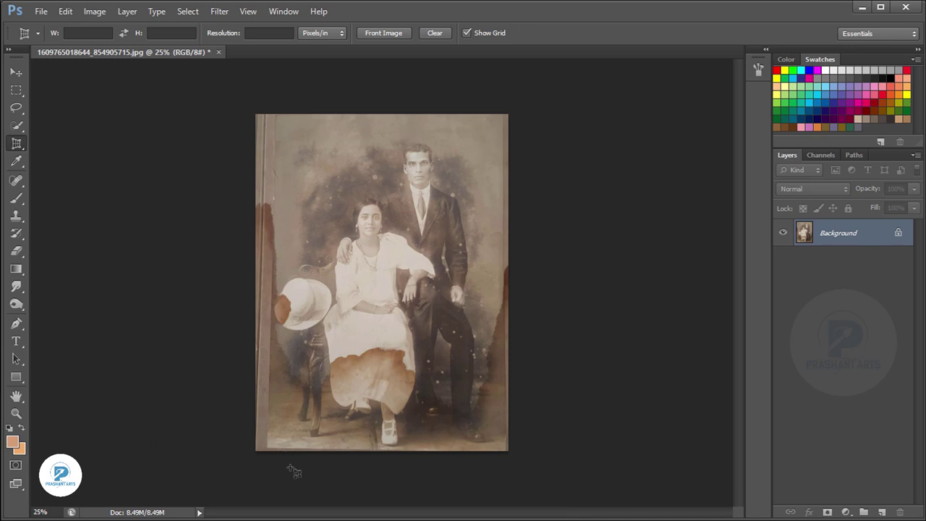
Drag a perspective crop grid from the photo's top-left corner to its bottom-right corner.
{"action": "key", "text": "ctrl+plus"}
{"action": "key", "text": "ctrl+plus"}
{"action": "key", "text": "ctrl+plus"}
{"action": "left_click_drag", "start_coordinate": [739, 236], "coordinate": [743, 303]}
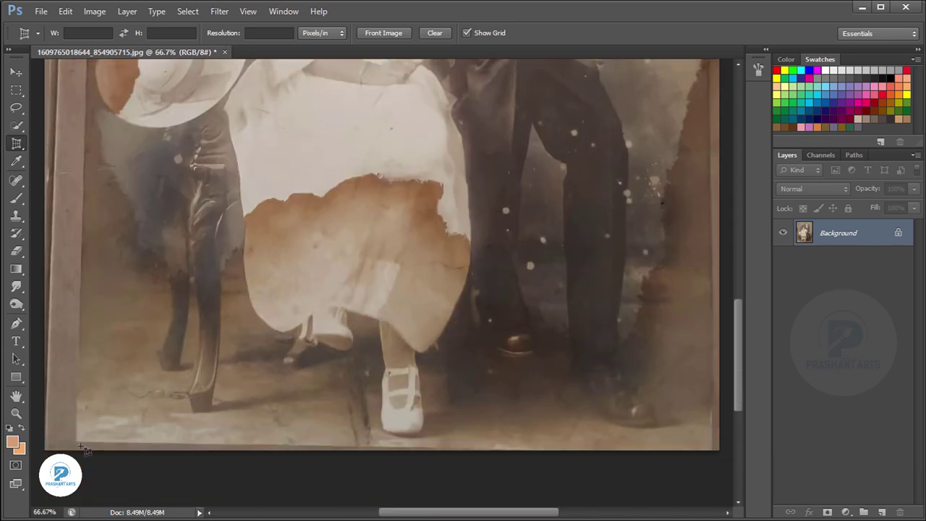
{"action": "scroll", "coordinate": [81, 446], "scroll_direction": "up", "scroll_amount": 1}
{"action": "scroll", "coordinate": [181, 448], "scroll_direction": "up", "scroll_amount": 5}
{"action": "scroll", "coordinate": [282, 449], "scroll_direction": "up", "scroll_amount": 5}
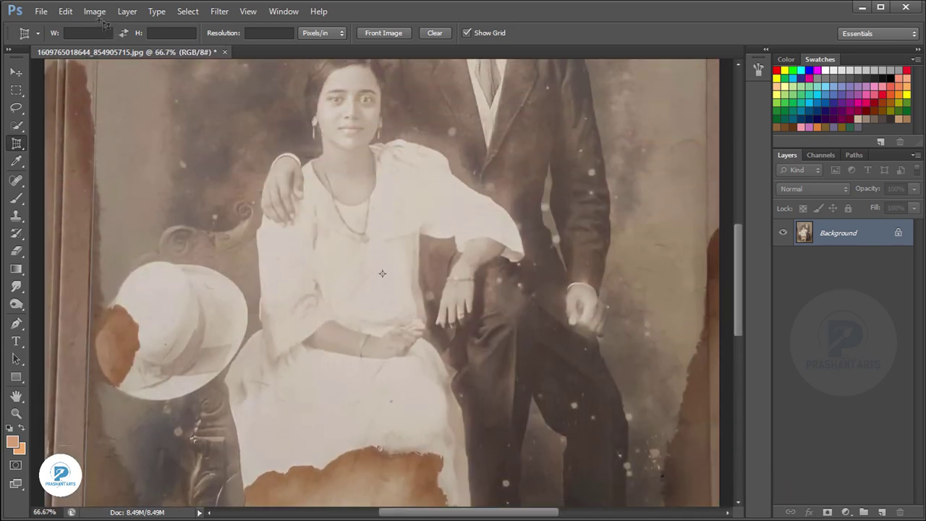
{"action": "scroll", "coordinate": [382, 450], "scroll_direction": "up", "scroll_amount": 3}
{"action": "scroll", "coordinate": [382, 450], "scroll_direction": "up", "scroll_amount": 3}
{"action": "left_click_drag", "start_coordinate": [99, 132], "coordinate": [713, 518]}
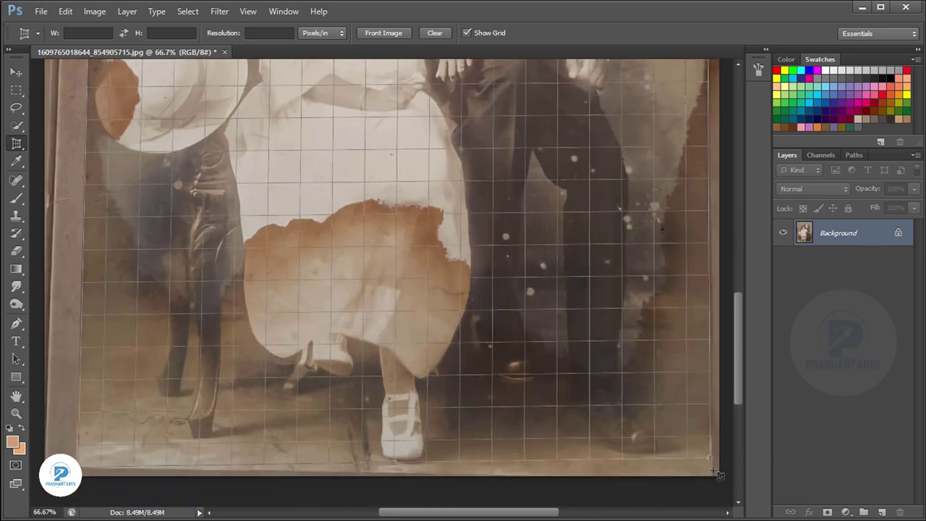
{"action": "left_click_drag", "start_coordinate": [712, 518], "coordinate": [712, 475]}
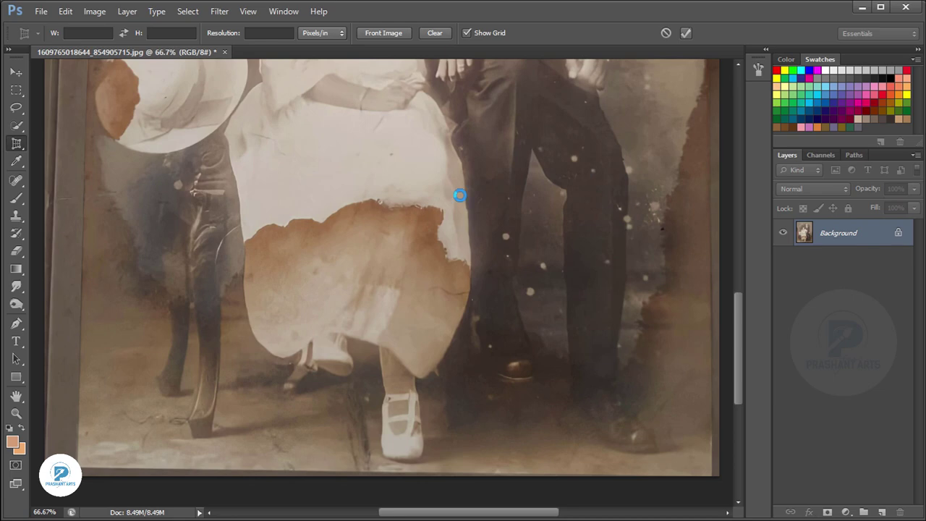
Apply the perspective crop and fit the straightened photo in view.
{"action": "key", "text": "ctrl+0"}
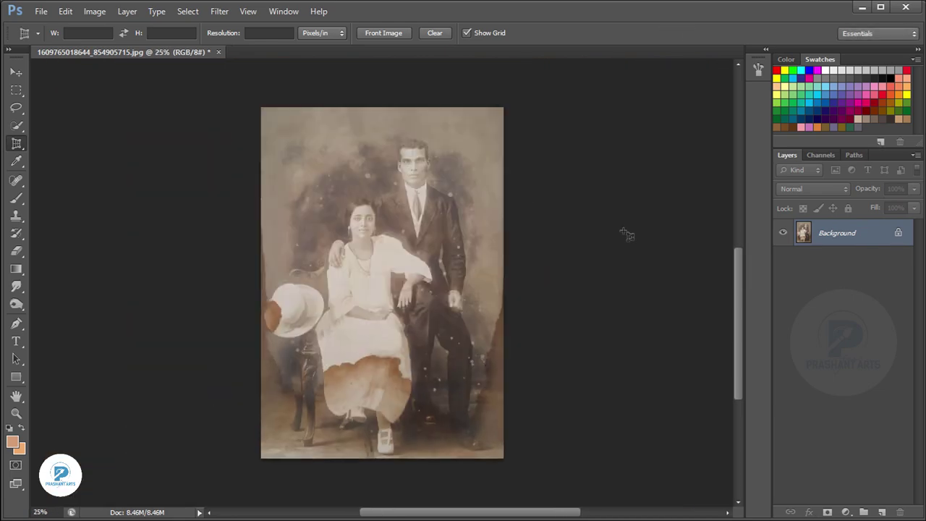
{"action": "key", "text": "v"}
{"action": "key", "text": "alt+f"}
{"action": "key", "text": "Escape"}
Create a new blank document using the U.S. Paper Letter preset.
{"action": "key", "text": "ctrl+n"}
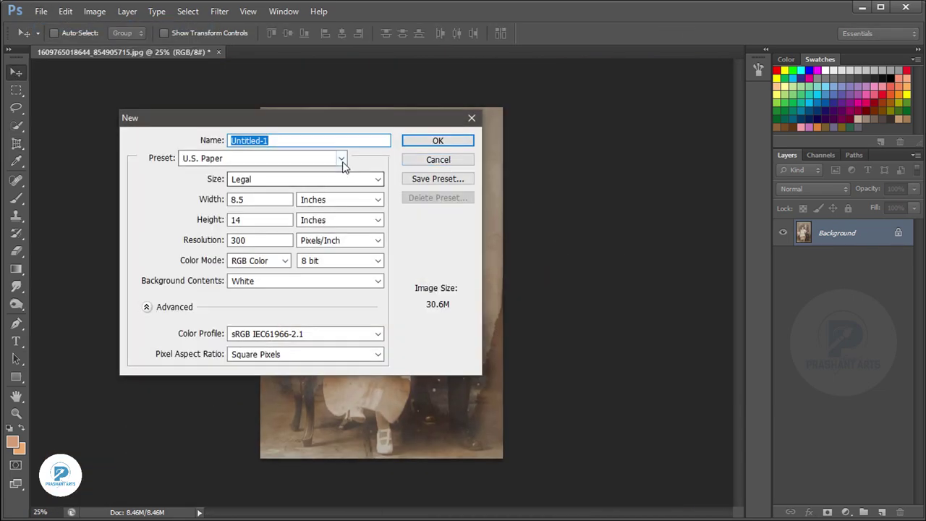
{"action": "left_click", "coordinate": [342, 158]}
{"action": "left_click", "coordinate": [311, 205]}
{"action": "left_click", "coordinate": [377, 179]}
{"action": "left_click", "coordinate": [319, 194]}
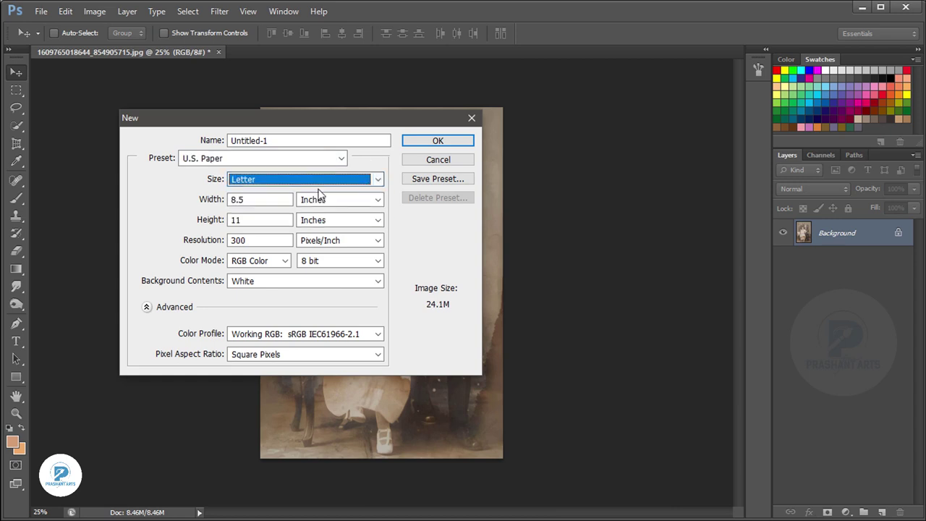
{"action": "left_click", "coordinate": [434, 145]}
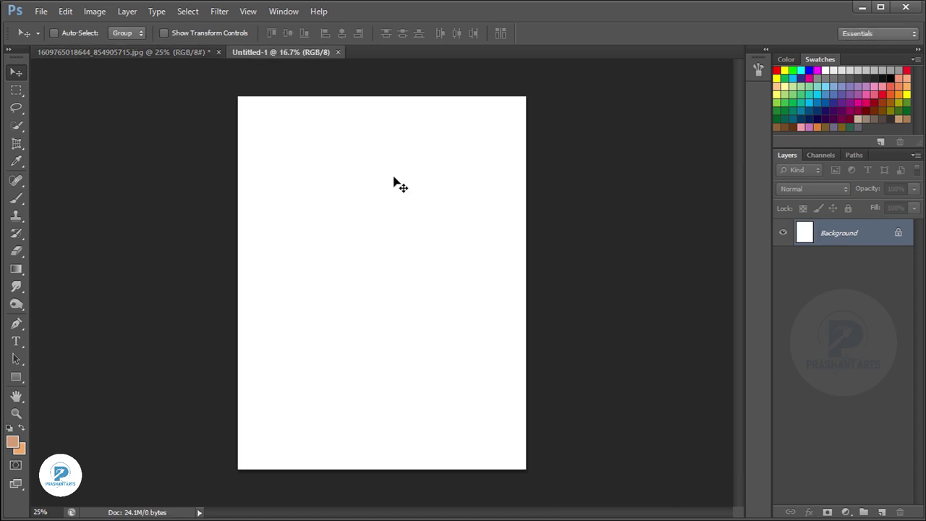
Drag the photo into the Letter document and enlarge it to fill the page height.
{"action": "left_click", "coordinate": [181, 52]}
{"action": "left_click_drag", "start_coordinate": [386, 172], "coordinate": [327, 127]}
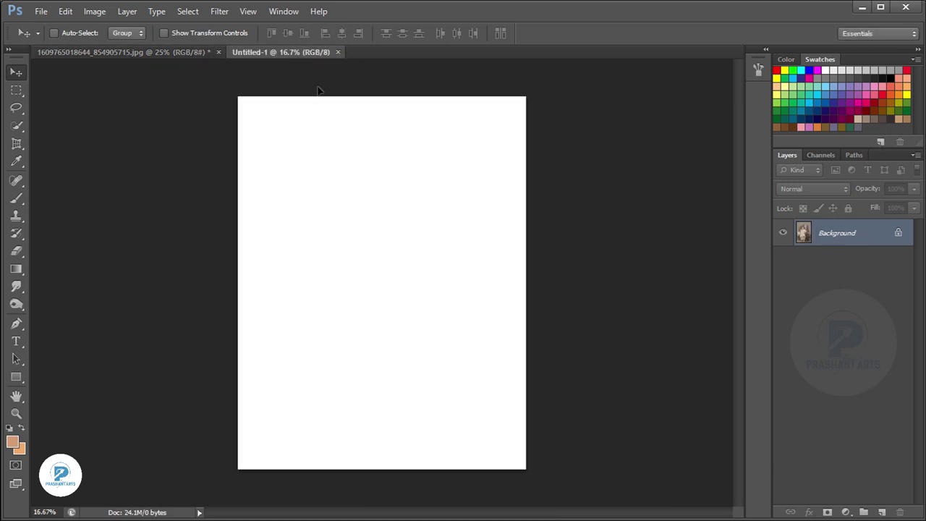
{"action": "left_click_drag", "start_coordinate": [295, 57], "coordinate": [332, 190]}
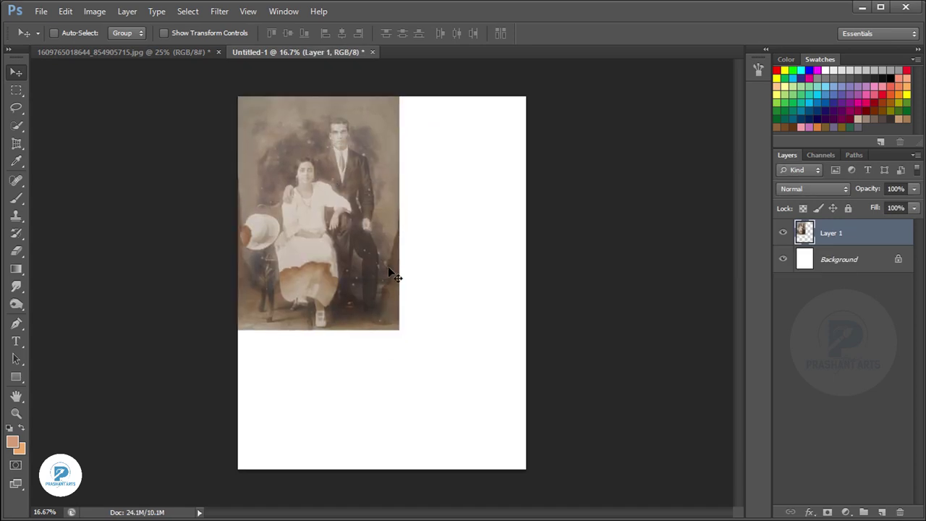
{"action": "key", "text": "ctrl+t"}
{"action": "left_click_drag", "start_coordinate": [408, 342], "coordinate": [515, 448]}
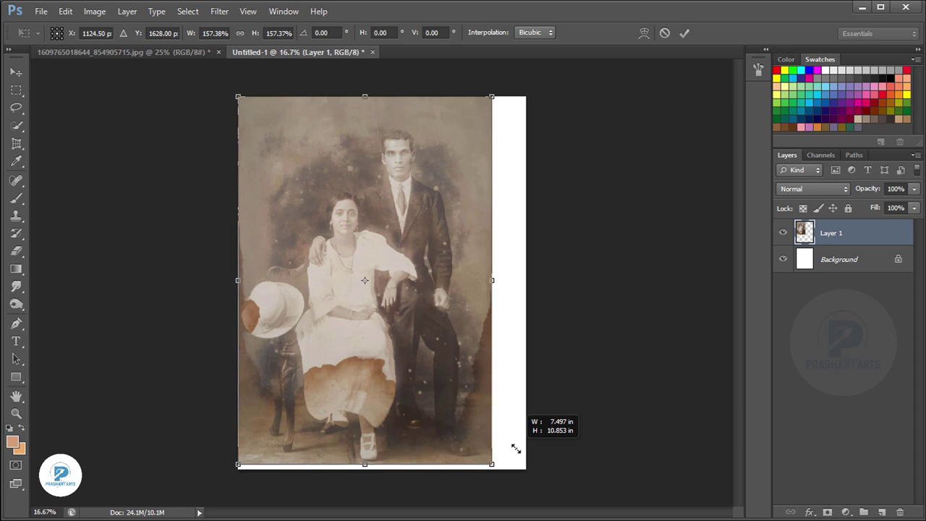
{"action": "left_click_drag", "start_coordinate": [515, 449], "coordinate": [516, 449]}
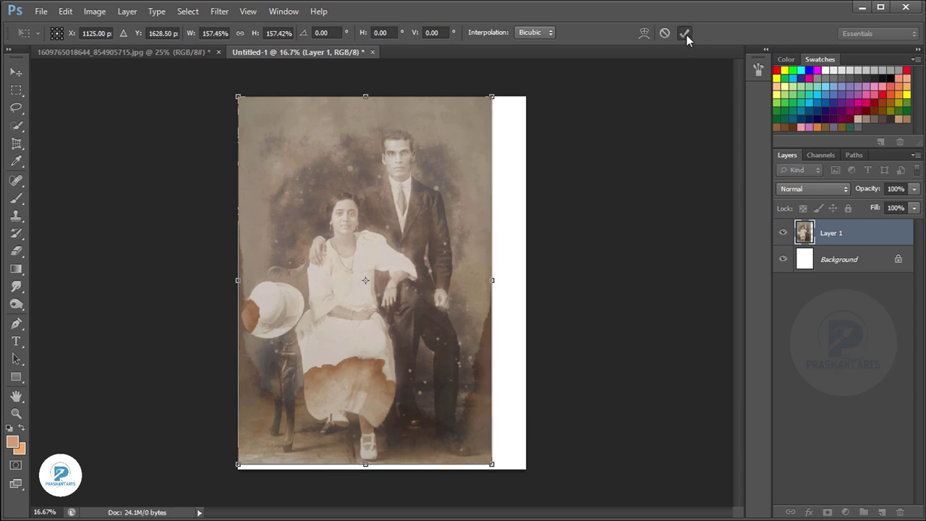
Crop the page width to 7.5 in, trimming it to the photo's right edge.
{"action": "right_click", "coordinate": [16, 145]}
{"action": "left_click", "coordinate": [64, 138]}
{"action": "left_click_drag", "start_coordinate": [524, 282], "coordinate": [509, 285]}
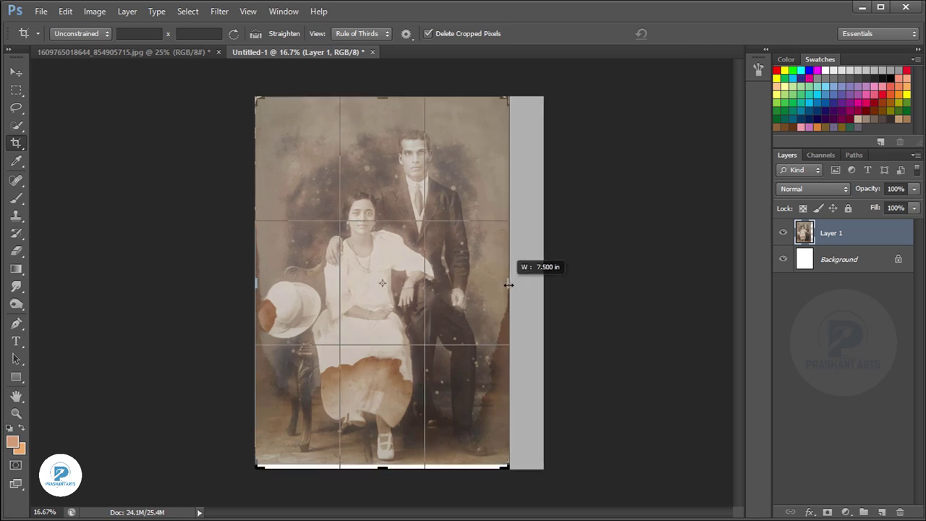
{"action": "left_click", "coordinate": [682, 34]}
{"action": "key", "text": "v"}
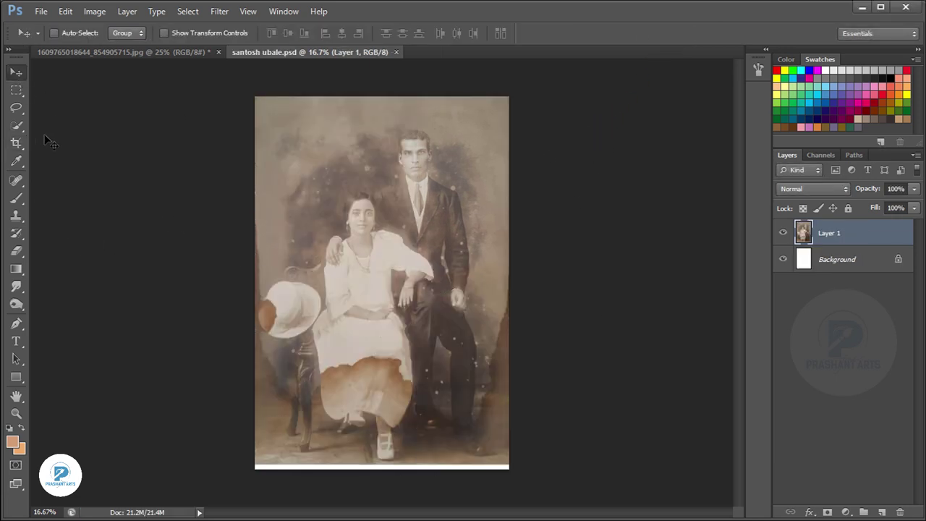
Nudge the photo layer slightly to the right on the page.
{"action": "key", "text": "ctrl+plus"}
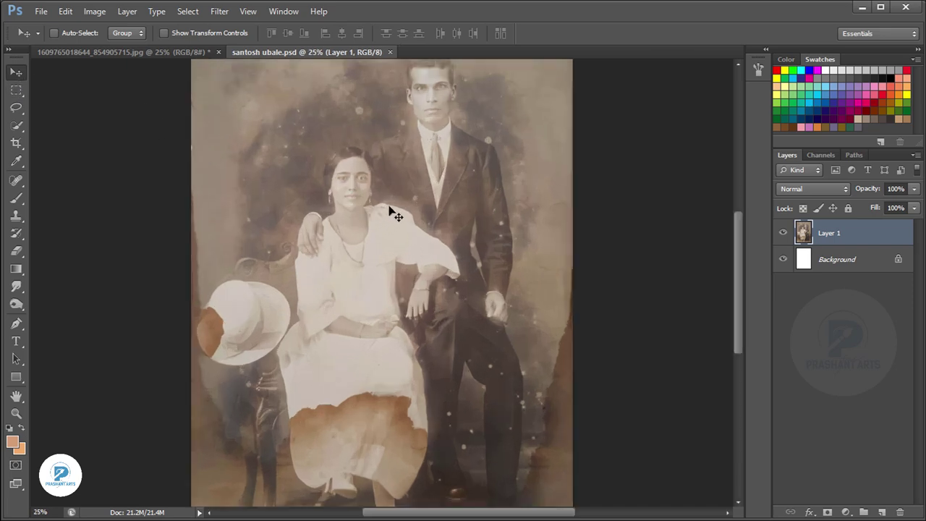
{"action": "key", "text": "ctrl+minus"}
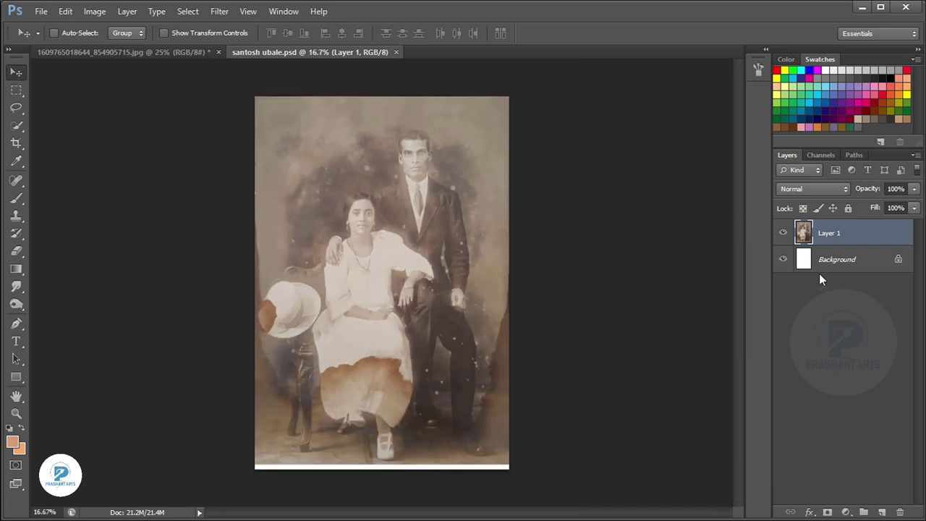
{"action": "key", "text": "shift+Right"}
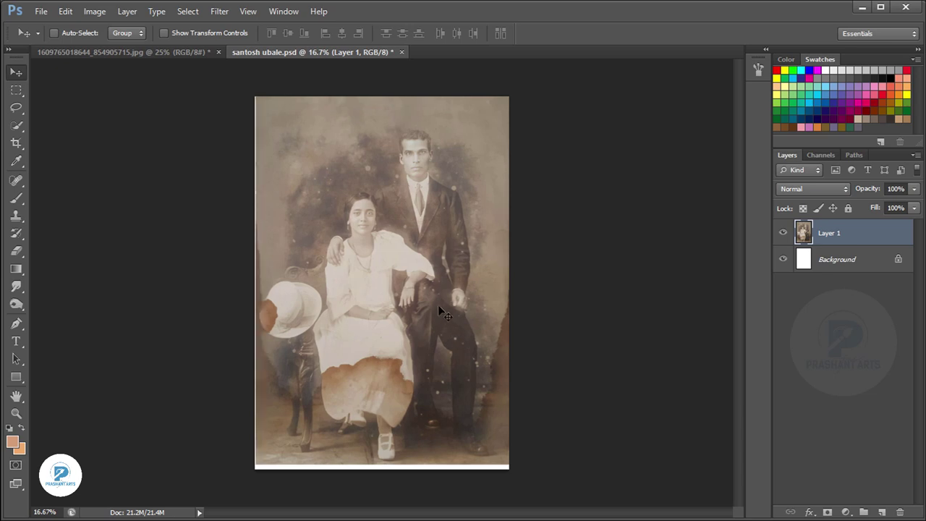
{"action": "key", "text": "shift+Right"}
{"action": "key", "text": "shift+Right"}
Duplicate the photo layer, rename the original 'og' and hide it.
{"action": "key", "text": "ctrl+j"}
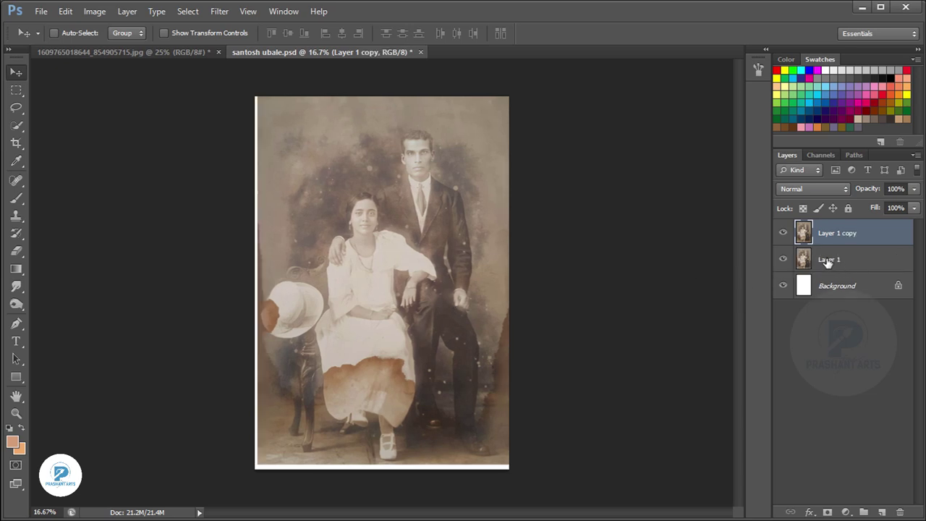
{"action": "double_click", "coordinate": [832, 261]}
{"action": "type", "text": "og"}
{"action": "left_click", "coordinate": [850, 236]}
{"action": "left_click", "coordinate": [803, 288]}
Fill the Background with 50% Gray and darken its Levels midtone to 0.44.
{"action": "left_click", "coordinate": [782, 233]}
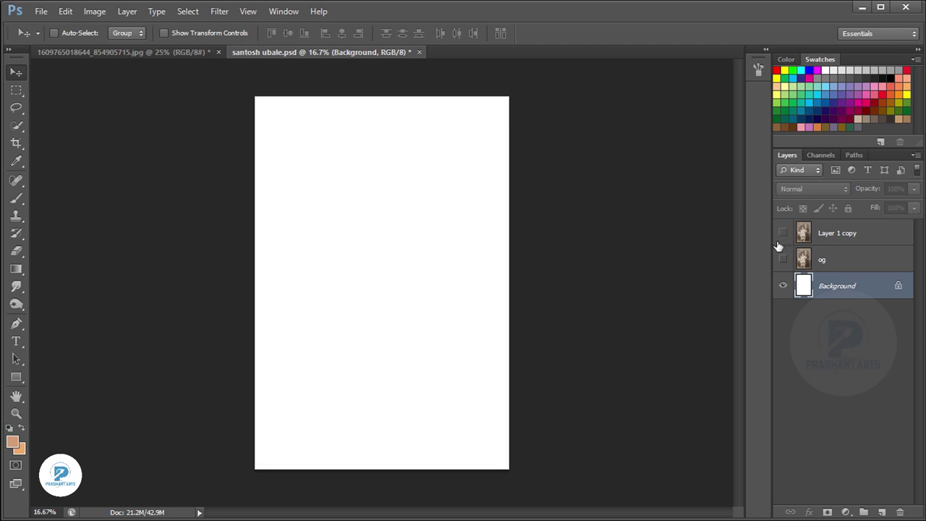
{"action": "left_click", "coordinate": [65, 13]}
{"action": "left_click", "coordinate": [103, 202]}
{"action": "left_click", "coordinate": [532, 140]}
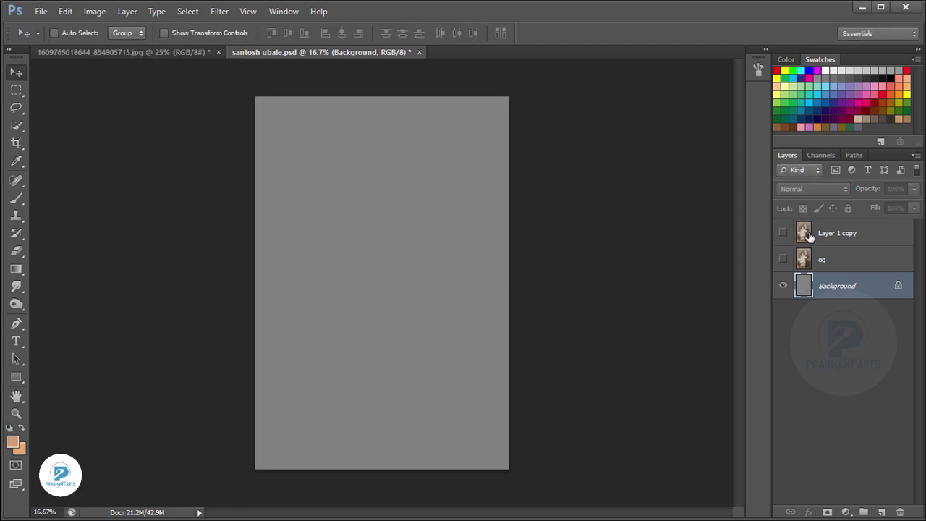
{"action": "key", "text": "ctrl+l"}
{"action": "left_click_drag", "start_coordinate": [643, 384], "coordinate": [685, 384]}
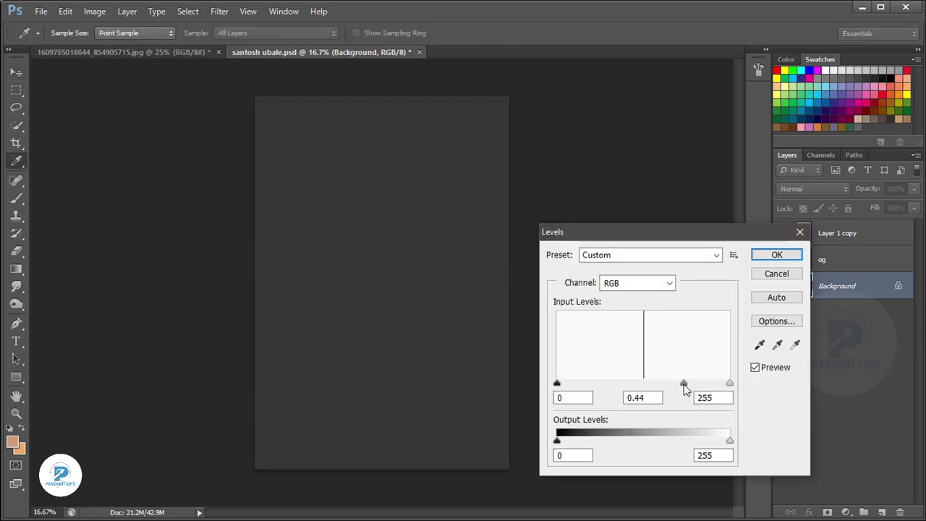
{"action": "left_click", "coordinate": [789, 231]}
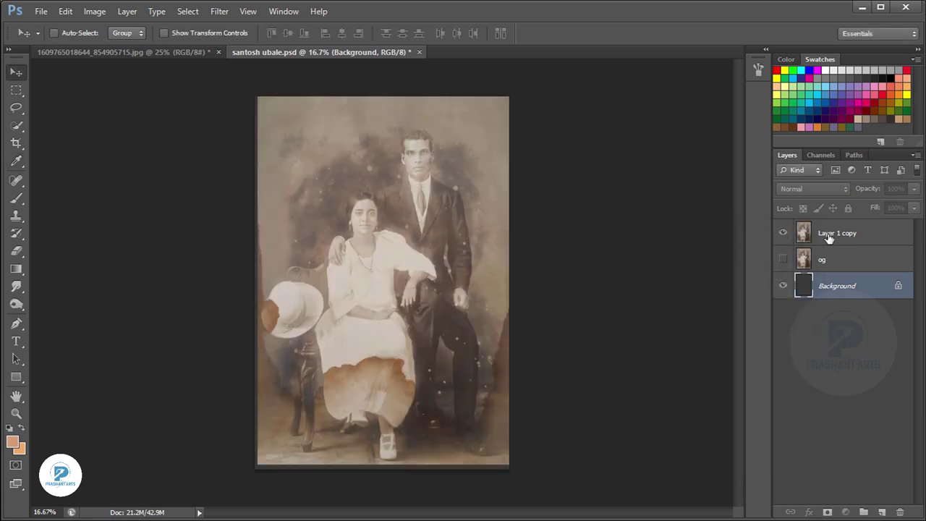
Desaturate Layer 1 copy to black-and-white with Hue/Saturation at Saturation -100.
{"action": "left_click", "coordinate": [829, 233]}
{"action": "key", "text": "ctrl+u"}
{"action": "left_click_drag", "start_coordinate": [708, 352], "coordinate": [597, 370]}
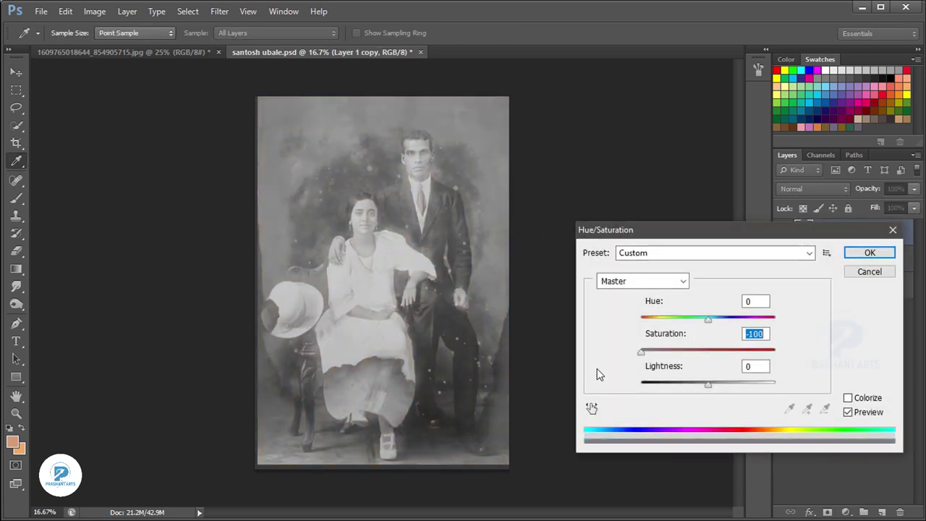
{"action": "left_click", "coordinate": [854, 254]}
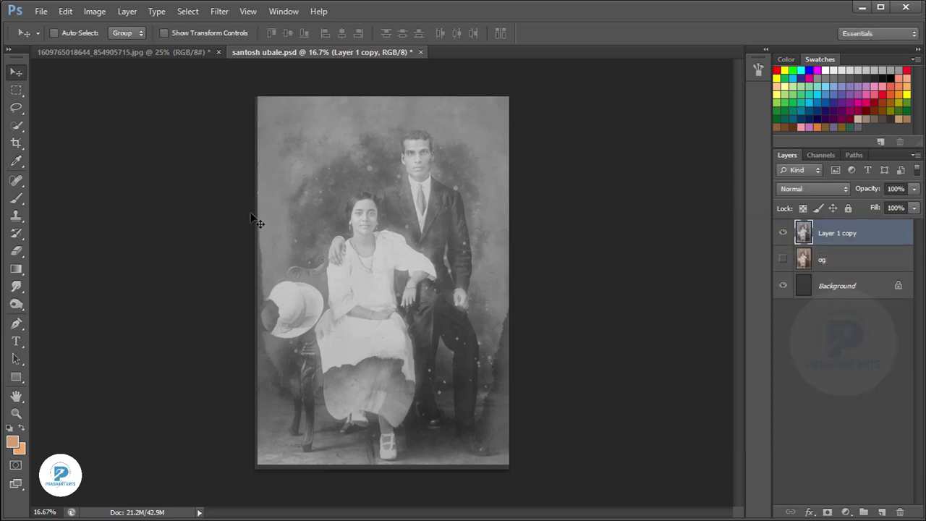
Sharpen the photo with Unsharp Mask: Amount 58%, Radius 4.2 px, Threshold 0.
{"action": "key", "text": "ctrl+plus"}
{"action": "left_click", "coordinate": [219, 10]}
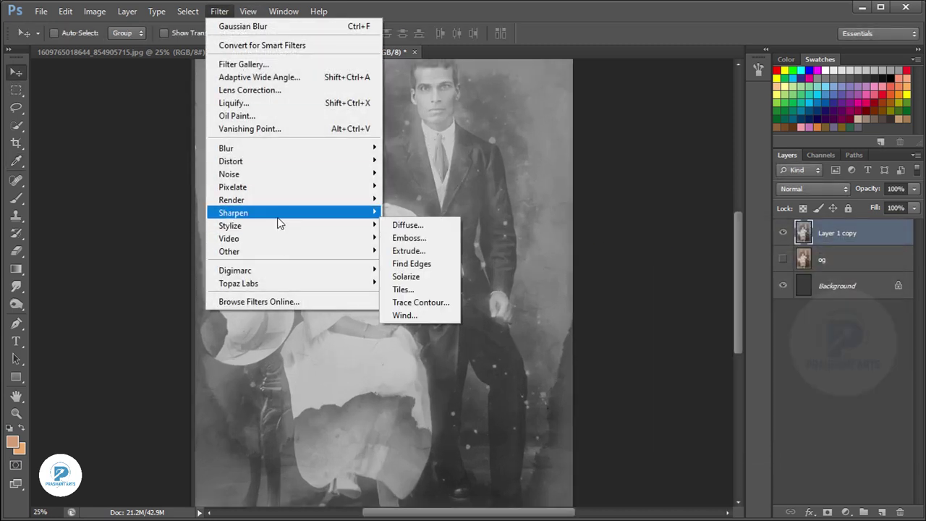
{"action": "left_click", "coordinate": [461, 263]}
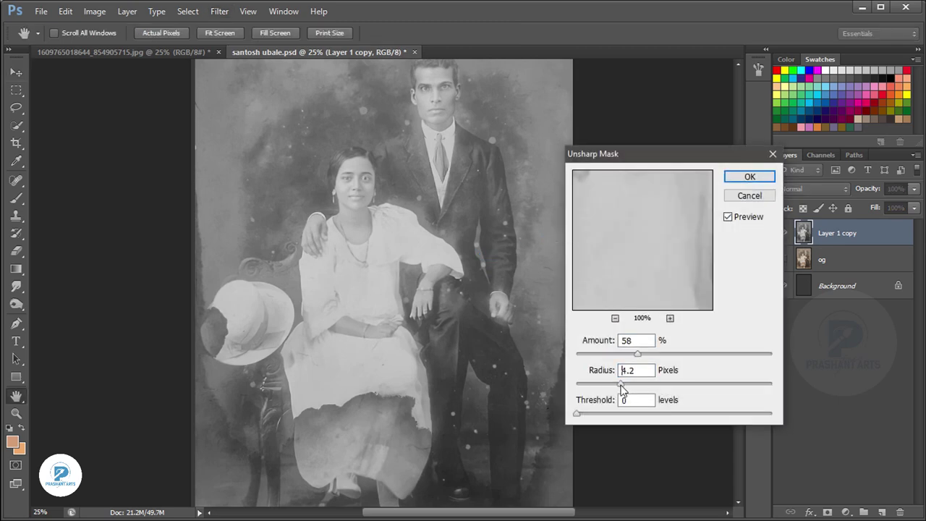
{"action": "left_click", "coordinate": [749, 177]}
{"action": "left_click_drag", "start_coordinate": [740, 252], "coordinate": [739, 284]}
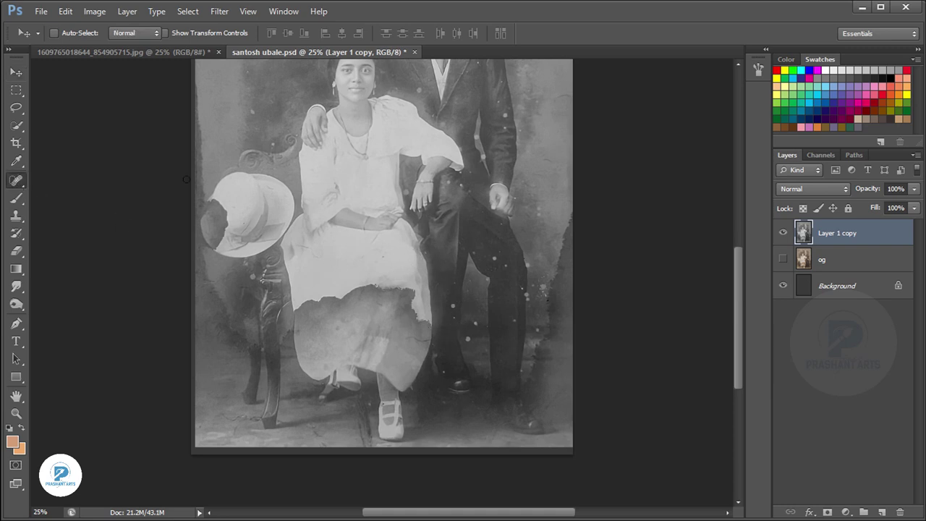
Heal a dust speck on the man's trousers with the Spot Healing Brush.
{"action": "scroll", "coordinate": [517, 293], "scroll_direction": "up", "scroll_amount": 3}
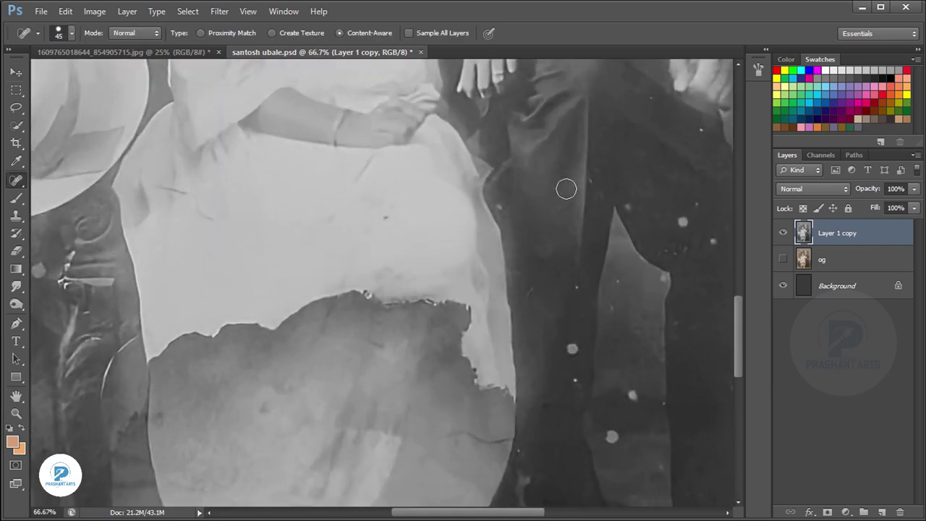
{"action": "left_click_drag", "start_coordinate": [566, 189], "coordinate": [403, 212]}
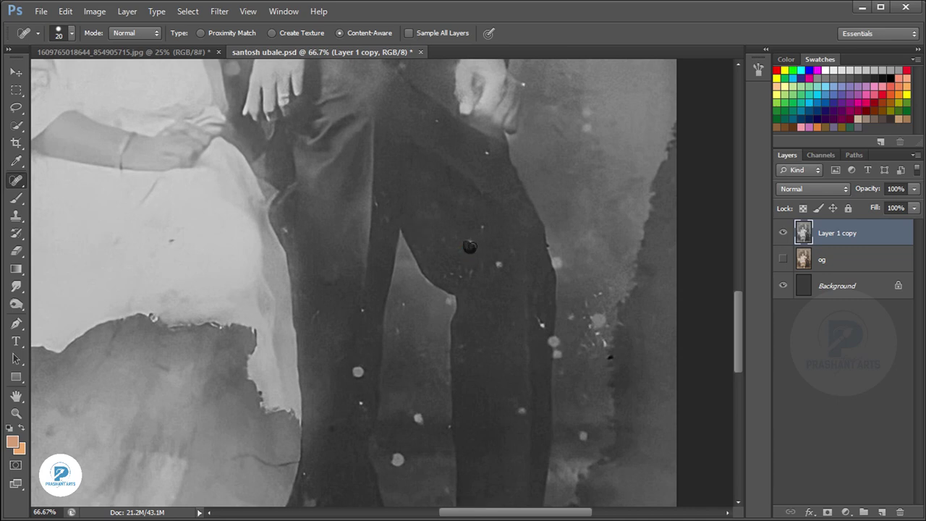
{"action": "key", "text": "ctrl+plus"}
{"action": "key", "text": "ctrl+plus"}
{"action": "key", "text": "ctrl+plus"}
{"action": "key", "text": "ctrl+minus"}
{"action": "key", "text": "ctrl+minus"}
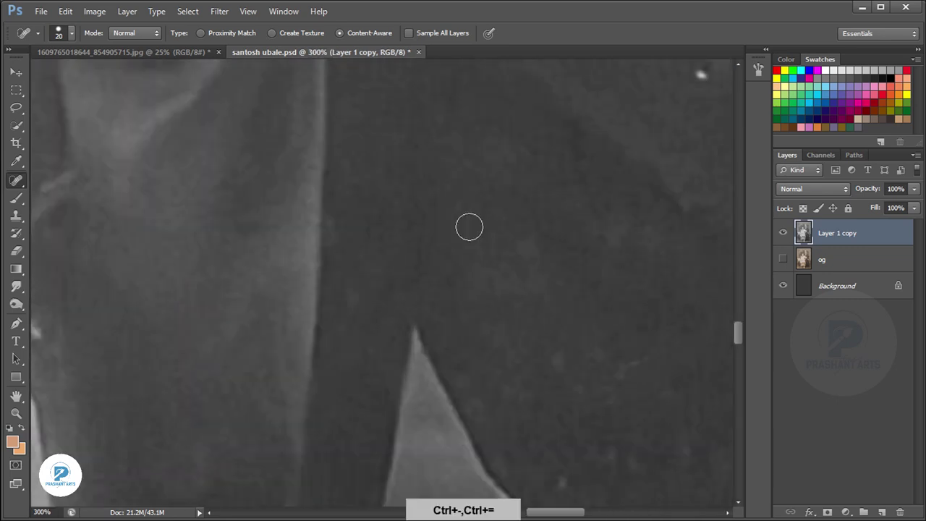
{"action": "left_click", "coordinate": [532, 284]}
{"action": "mouse_move", "coordinate": [536, 286]}
{"action": "left_mouse_down"}
{"action": "mouse_move", "coordinate": [565, 221]}
{"action": "mouse_move", "coordinate": [33, 169]}
{"action": "left_mouse_up"}
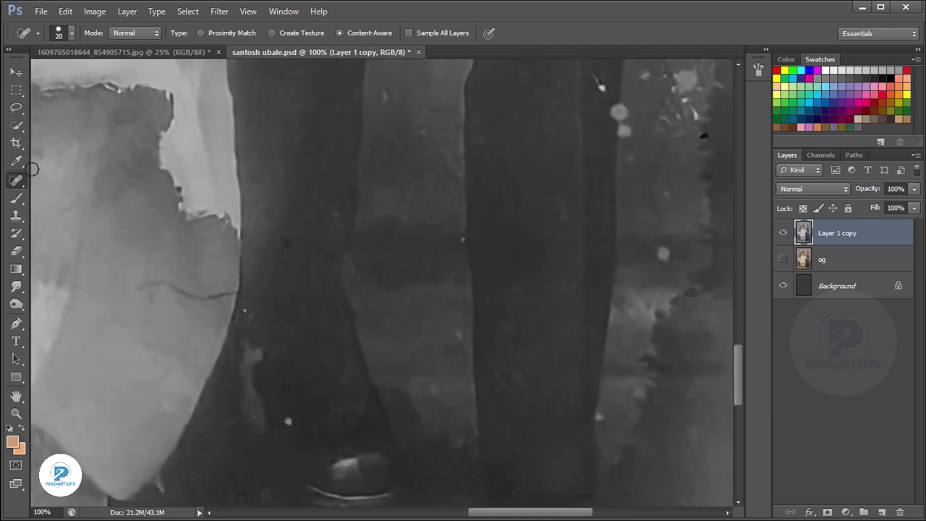
{"action": "mouse_move", "coordinate": [434, 239]}
{"action": "left_mouse_down"}
{"action": "mouse_move", "coordinate": [384, 196]}
{"action": "mouse_move", "coordinate": [458, 254]}
{"action": "mouse_move", "coordinate": [314, 301]}
{"action": "mouse_move", "coordinate": [620, 132]}
{"action": "mouse_move", "coordinate": [542, 217]}
{"action": "left_mouse_up"}
Check the suit collar and background, then preview Shadows/Highlights at shadows 5%, highlights 17%.
{"action": "key", "text": "ctrl+minus"}
{"action": "key", "text": "ctrl+minus"}
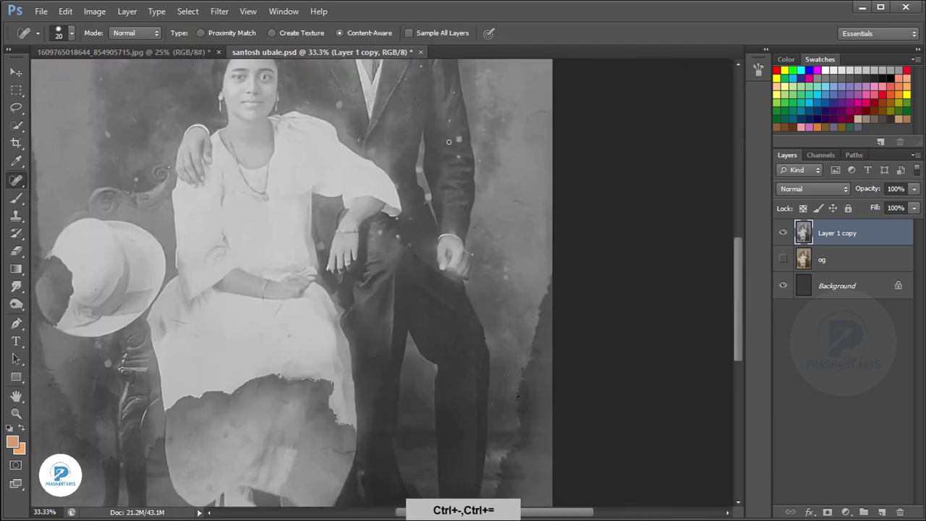
{"action": "key", "text": "ctrl+plus"}
{"action": "key", "text": "ctrl+plus"}
{"action": "left_click_drag", "start_coordinate": [521, 314], "coordinate": [508, 350]}
{"action": "mouse_move", "coordinate": [584, 196]}
{"action": "left_mouse_down"}
{"action": "mouse_move", "coordinate": [566, 290]}
{"action": "mouse_move", "coordinate": [472, 376]}
{"action": "mouse_move", "coordinate": [579, 268]}
{"action": "mouse_move", "coordinate": [438, 292]}
{"action": "mouse_move", "coordinate": [377, 254]}
{"action": "left_mouse_up"}
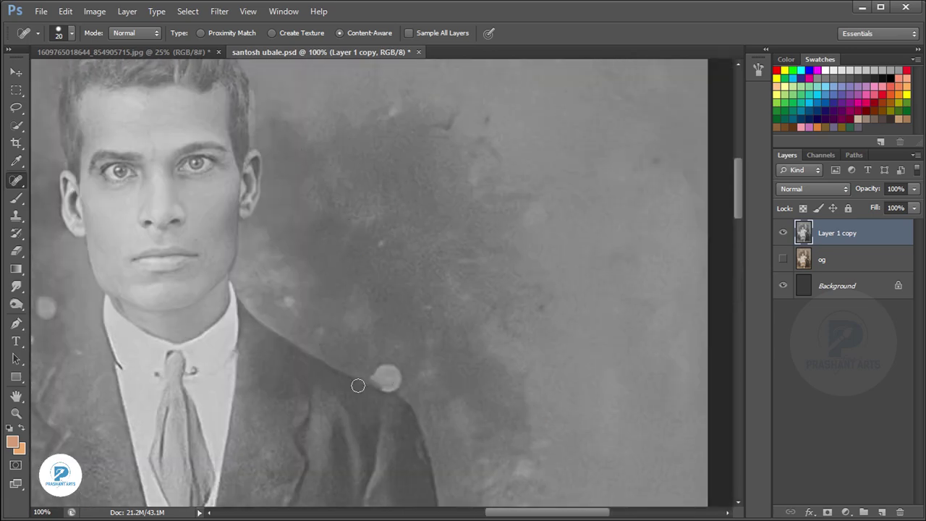
{"action": "left_click_drag", "start_coordinate": [292, 339], "coordinate": [602, 354]}
{"action": "mouse_move", "coordinate": [624, 243]}
{"action": "left_mouse_down"}
{"action": "mouse_move", "coordinate": [386, 326]}
{"action": "mouse_move", "coordinate": [414, 217]}
{"action": "left_mouse_up"}
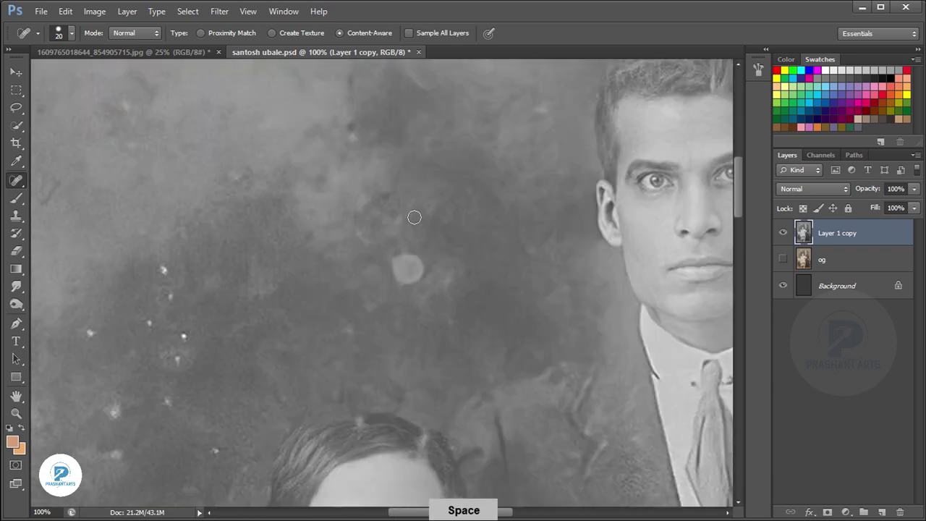
{"action": "key", "text": "ctrl+minus"}
{"action": "key", "text": "ctrl+minus"}
{"action": "key", "text": "ctrl+plus"}
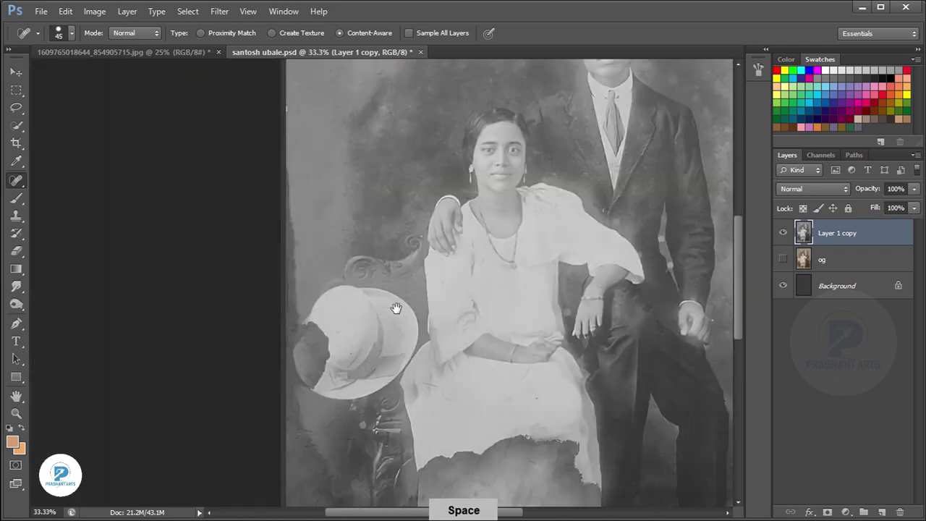
{"action": "key", "text": "ctrl+minus"}
{"action": "key", "text": "ctrl+minus"}
{"action": "left_click", "coordinate": [94, 11]}
{"action": "left_click", "coordinate": [331, 335]}
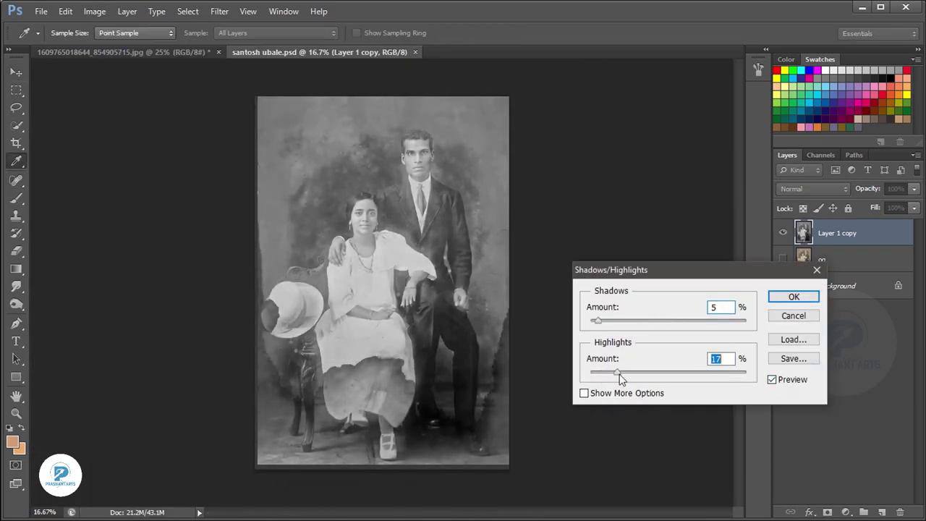
Apply the Shadows/Highlights adjustment and set the Levels midtone to 0.81.
{"action": "key", "text": "Return"}
{"action": "key", "text": "ctrl+l"}
{"action": "type", "text": "0.81"}
{"action": "key", "text": "Tab"}
{"action": "key", "text": "Return"}
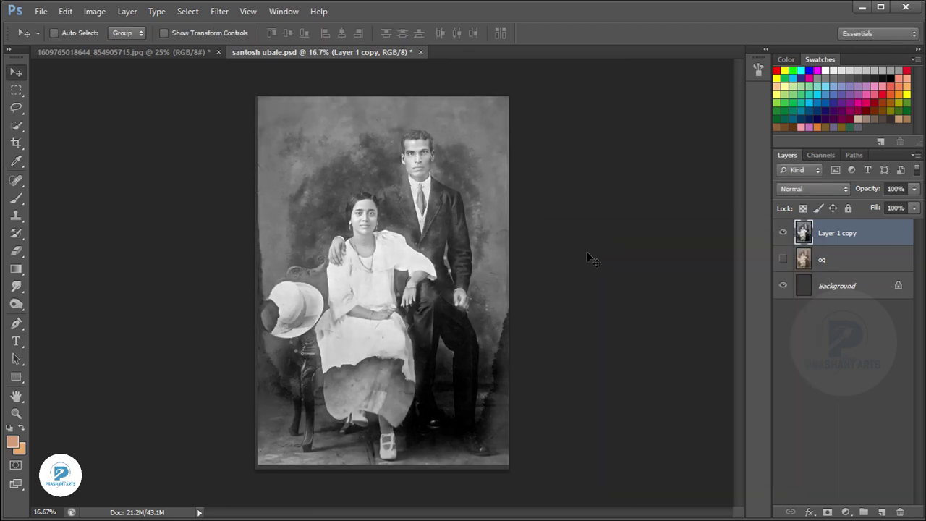
Begin a Pen path along the woman's hair, the man's ear, neck and shoulder.
{"action": "key", "text": "l"}
{"action": "left_click", "coordinate": [16, 323]}
{"action": "key", "text": "ctrl+plus"}
{"action": "key", "text": "ctrl+plus"}
{"action": "key", "text": "ctrl+plus"}
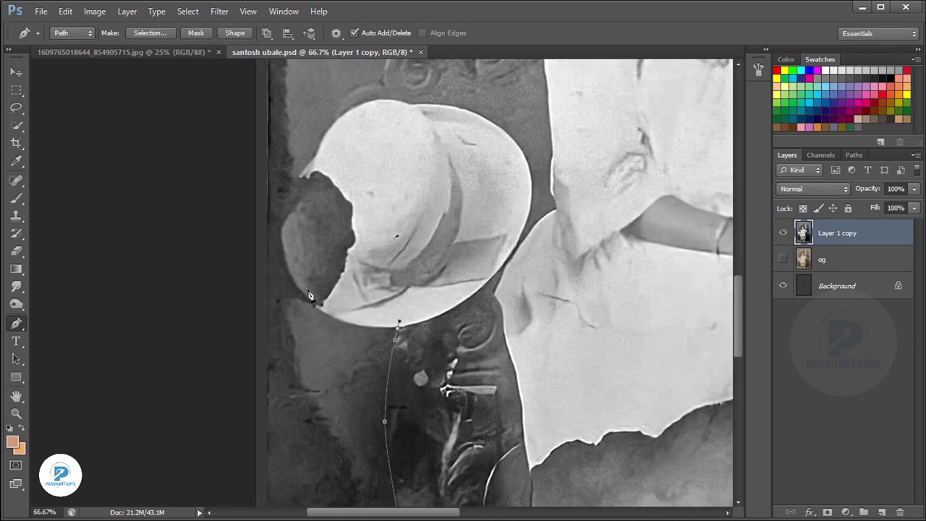
{"action": "mouse_move", "coordinate": [350, 144]}
{"action": "left_mouse_down"}
{"action": "mouse_move", "coordinate": [441, 195]}
{"action": "mouse_move", "coordinate": [459, 338]}
{"action": "left_mouse_up"}
{"action": "scroll", "coordinate": [463, 312], "scroll_direction": "up", "scroll_amount": 2}
{"action": "left_click", "coordinate": [465, 154]}
{"action": "left_click_drag", "start_coordinate": [465, 155], "coordinate": [217, 239]}
{"action": "mouse_move", "coordinate": [230, 237]}
{"action": "left_mouse_down"}
{"action": "mouse_move", "coordinate": [277, 236]}
{"action": "mouse_move", "coordinate": [382, 260]}
{"action": "mouse_move", "coordinate": [454, 177]}
{"action": "mouse_move", "coordinate": [534, 249]}
{"action": "mouse_move", "coordinate": [595, 341]}
{"action": "mouse_move", "coordinate": [515, 383]}
{"action": "left_mouse_up"}
{"action": "left_click", "coordinate": [457, 372]}
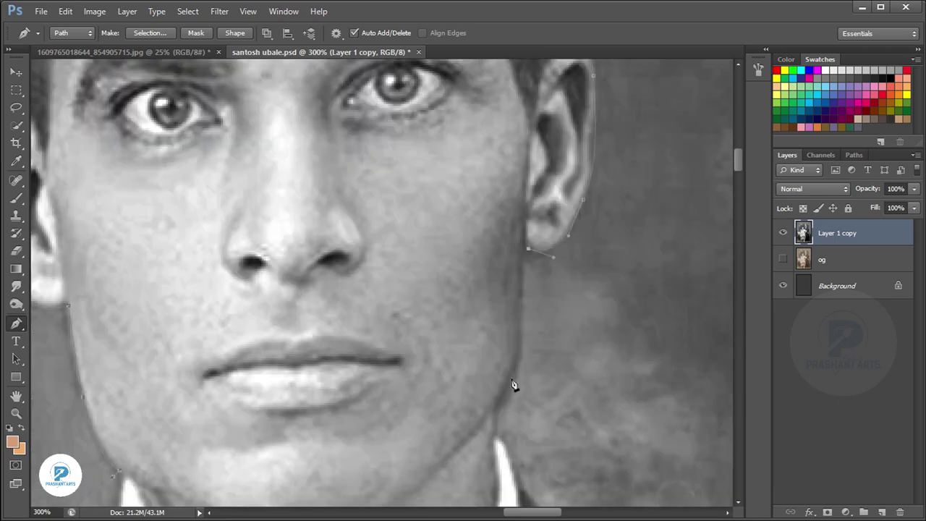
{"action": "scroll", "coordinate": [515, 383], "scroll_direction": "up", "scroll_amount": 1}
{"action": "left_click", "coordinate": [476, 321]}
{"action": "left_click_drag", "start_coordinate": [484, 325], "coordinate": [463, 145]}
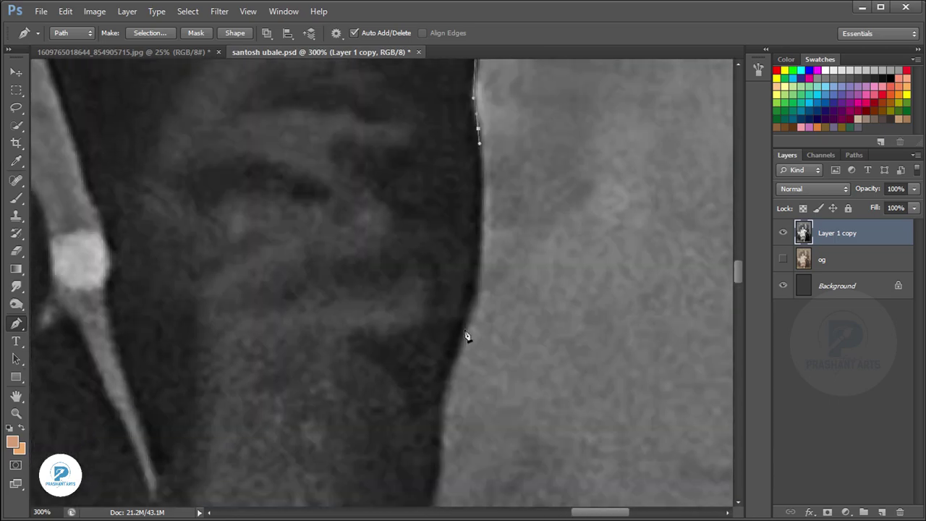
{"action": "left_click", "coordinate": [360, 201]}
Continue the path down the suit edge and around the man's foot and shoe.
{"action": "left_click_drag", "start_coordinate": [395, 222], "coordinate": [424, 223]}
{"action": "left_click", "coordinate": [452, 387]}
{"action": "mouse_move", "coordinate": [476, 387]}
{"action": "left_mouse_down"}
{"action": "mouse_move", "coordinate": [464, 238]}
{"action": "mouse_move", "coordinate": [418, 331]}
{"action": "mouse_move", "coordinate": [522, 282]}
{"action": "left_mouse_up"}
{"action": "left_click", "coordinate": [512, 352]}
{"action": "scroll", "coordinate": [512, 352], "scroll_direction": "down", "scroll_amount": 2}
{"action": "left_click", "coordinate": [546, 432]}
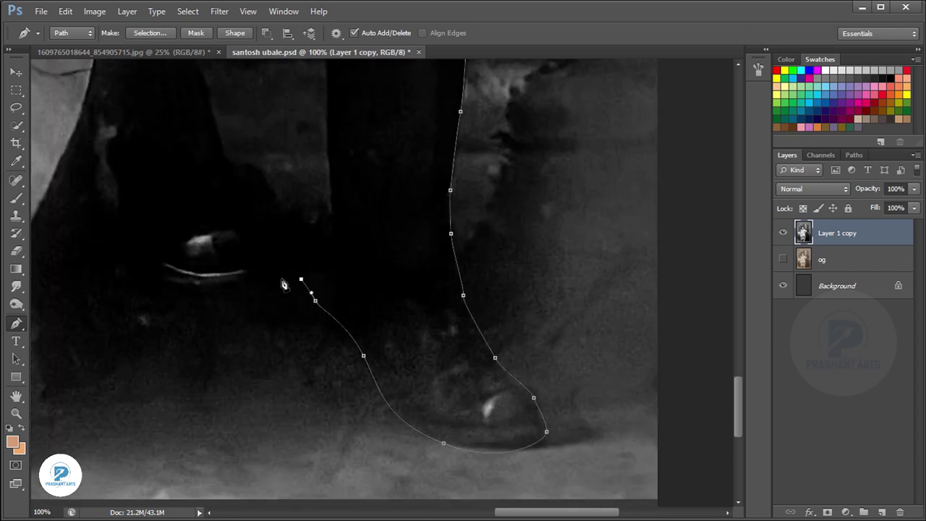
{"action": "mouse_move", "coordinate": [335, 268]}
{"action": "left_mouse_down"}
{"action": "mouse_move", "coordinate": [406, 239]}
{"action": "mouse_move", "coordinate": [384, 347]}
{"action": "left_mouse_up"}
{"action": "left_click", "coordinate": [412, 249]}
{"action": "left_click_drag", "start_coordinate": [373, 313], "coordinate": [377, 325]}
{"action": "key", "text": "ctrl+minus"}
{"action": "key", "text": "ctrl+minus"}
{"action": "scroll", "coordinate": [337, 283], "scroll_direction": "up", "scroll_amount": 3}
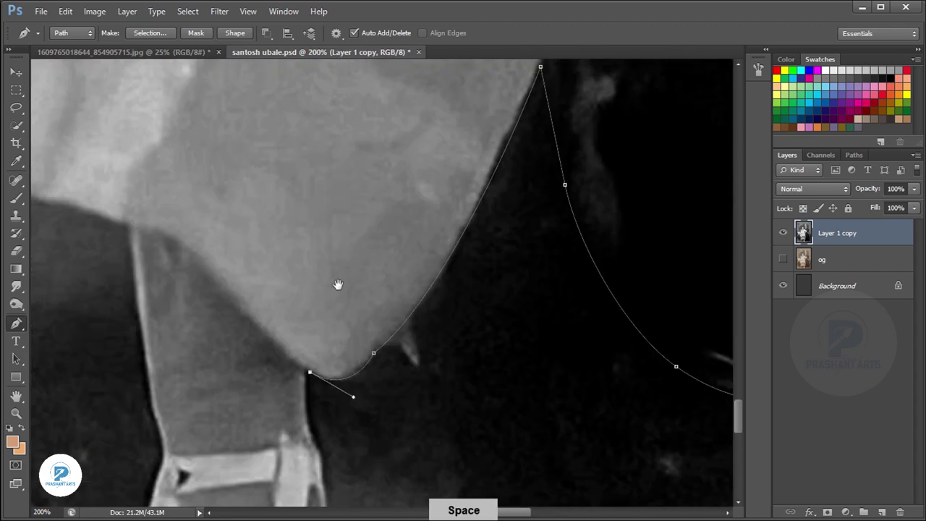
{"action": "mouse_move", "coordinate": [337, 283]}
{"action": "left_mouse_down"}
{"action": "mouse_move", "coordinate": [485, 386]}
{"action": "mouse_move", "coordinate": [331, 258]}
{"action": "mouse_move", "coordinate": [424, 337]}
{"action": "mouse_move", "coordinate": [395, 350]}
{"action": "left_mouse_up"}
{"action": "left_click", "coordinate": [405, 317]}
Close the path around the couple, turn it into a selection and feather it.
{"action": "key", "text": "ctrl+minus"}
{"action": "key", "text": "ctrl+equal"}
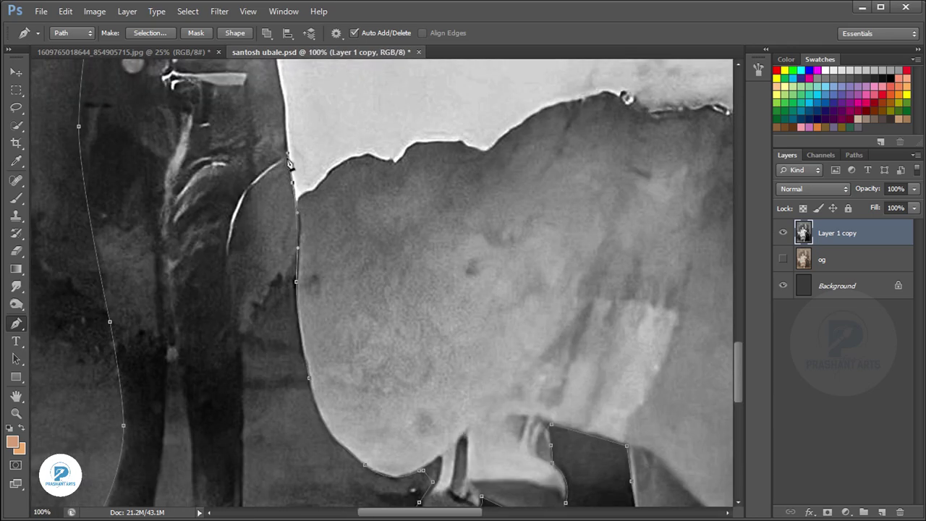
{"action": "key", "text": "ctrl+minus"}
{"action": "left_click_drag", "start_coordinate": [263, 483], "coordinate": [313, 397]}
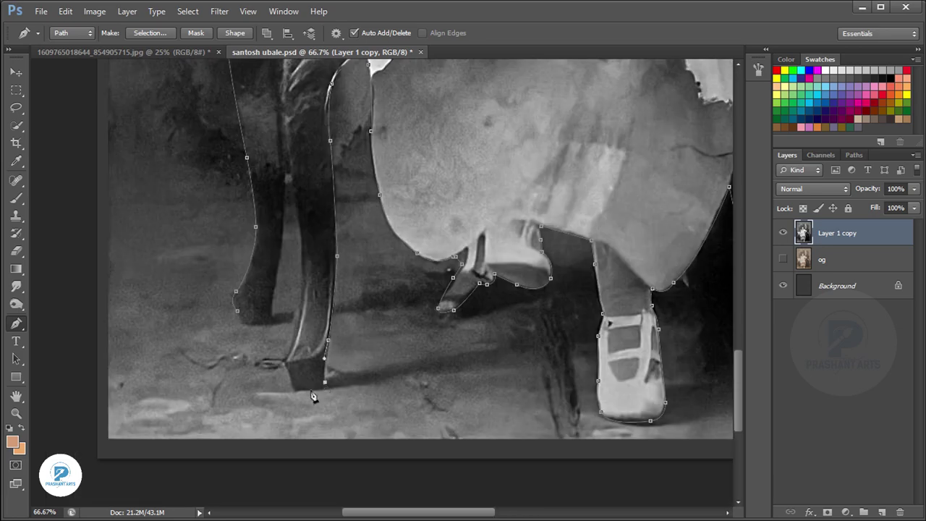
{"action": "left_click", "coordinate": [239, 320]}
{"action": "key", "text": "ctrl+Return"}
{"action": "key", "text": "shift+F6"}
Copy the feathered couple selection to a new layer and set the Smudge brush to 405 at 80% strength.
{"action": "key", "text": "Return"}
{"action": "key", "text": "ctrl+j"}
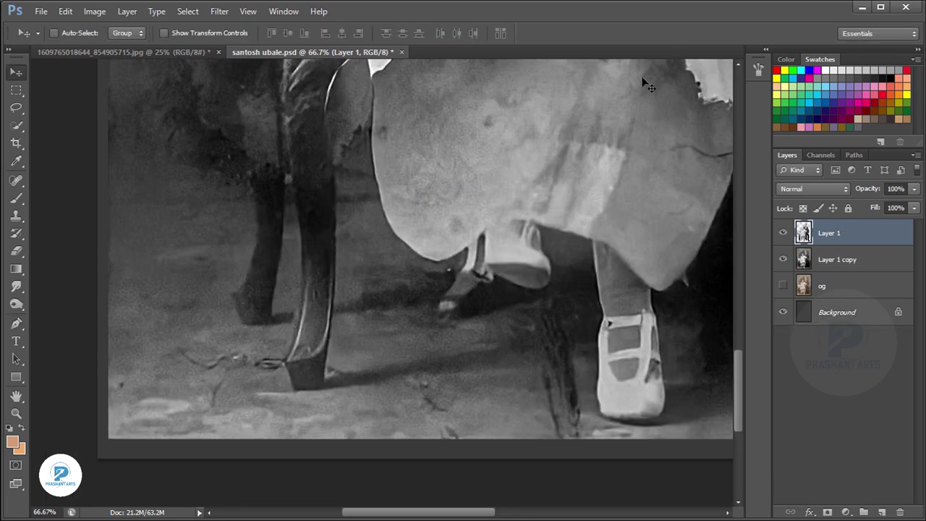
{"action": "key", "text": "ctrl+minus"}
{"action": "key", "text": "ctrl+minus"}
{"action": "key", "text": "ctrl+minus"}
{"action": "key", "text": "ctrl+equal"}
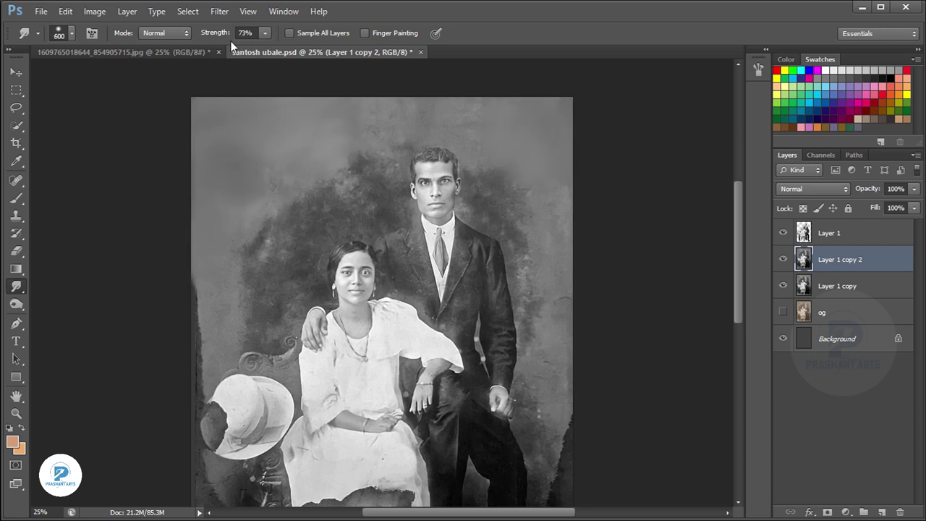
{"action": "scroll", "coordinate": [599, 151], "scroll_direction": "down", "scroll_amount": 4}
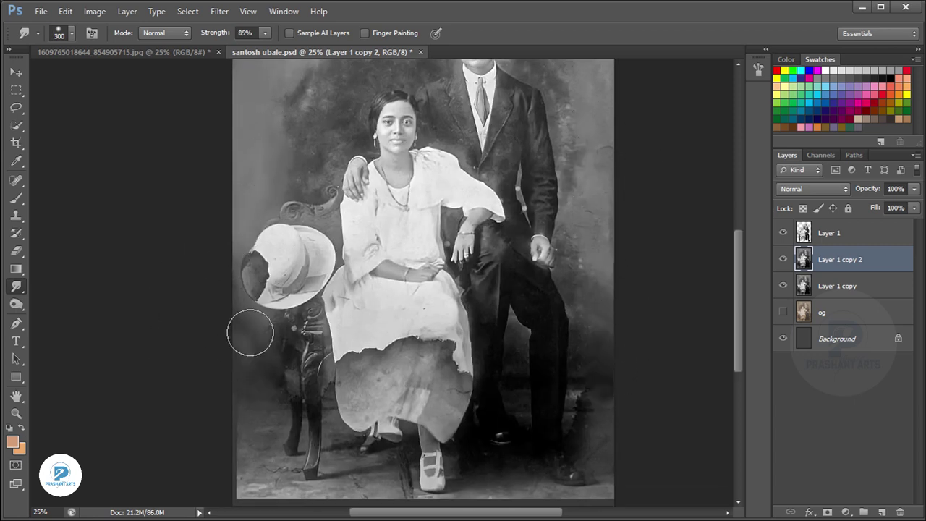
{"action": "scroll", "coordinate": [618, 403], "scroll_direction": "up", "scroll_amount": 3}
{"action": "key", "text": "8"}
{"action": "key", "text": "F5"}
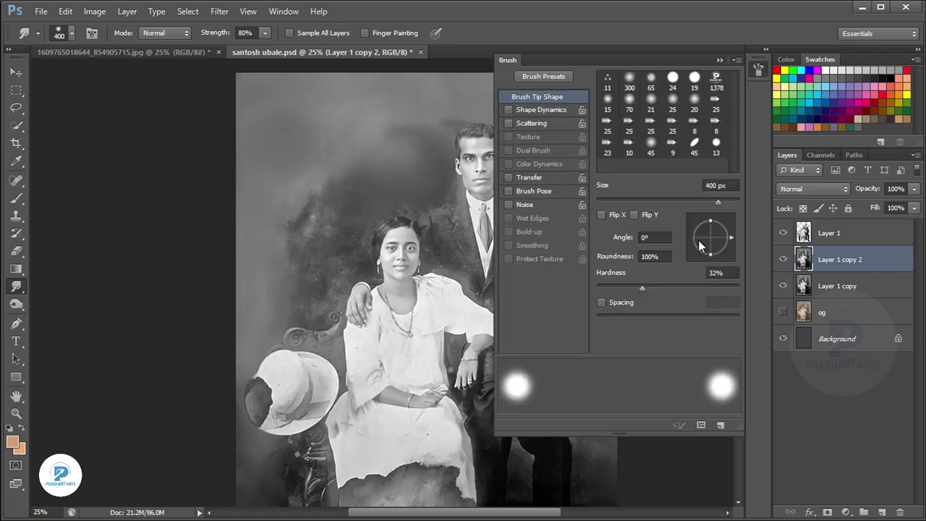
{"action": "key", "text": "F5"}
Smudge the dark floor patch left of the woman smooth, shrinking the brush to 200.
{"action": "left_click_drag", "start_coordinate": [316, 211], "coordinate": [316, 270]}
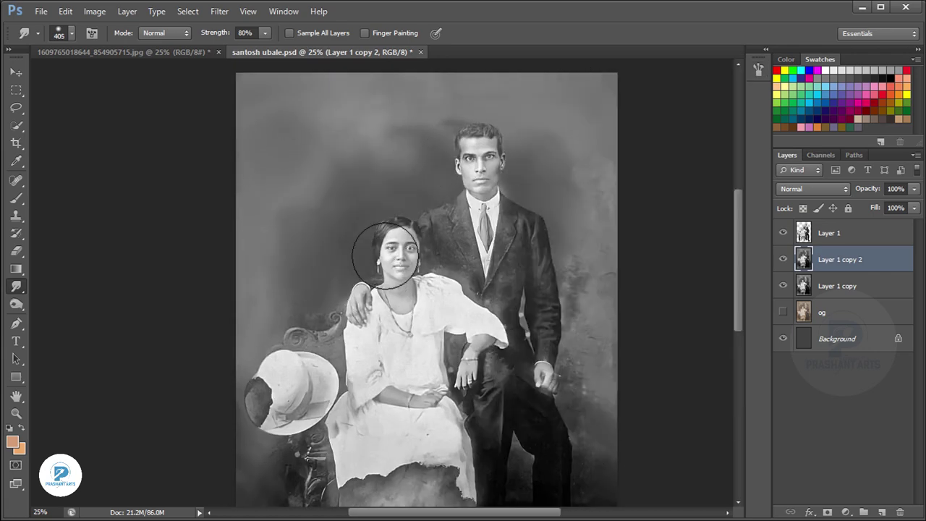
{"action": "scroll", "coordinate": [579, 239], "scroll_direction": "down", "scroll_amount": 2}
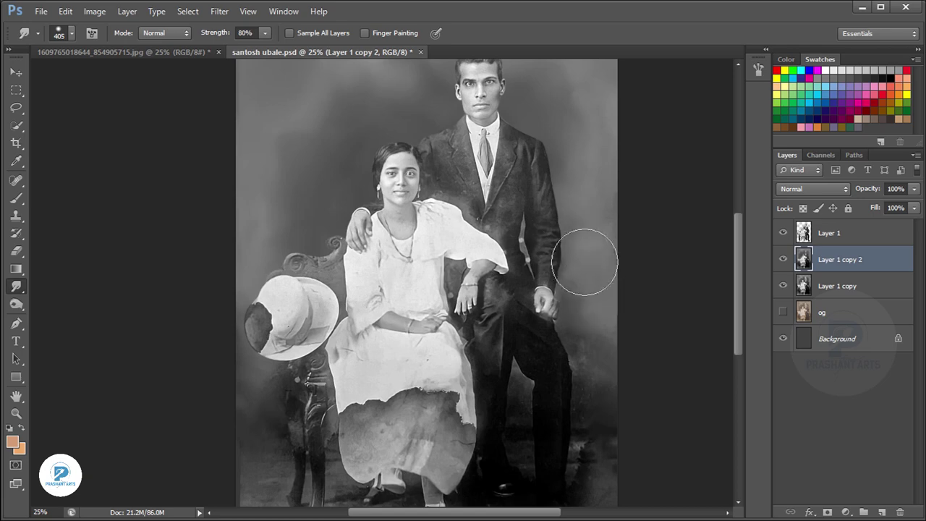
{"action": "scroll", "coordinate": [547, 401], "scroll_direction": "down", "scroll_amount": 3}
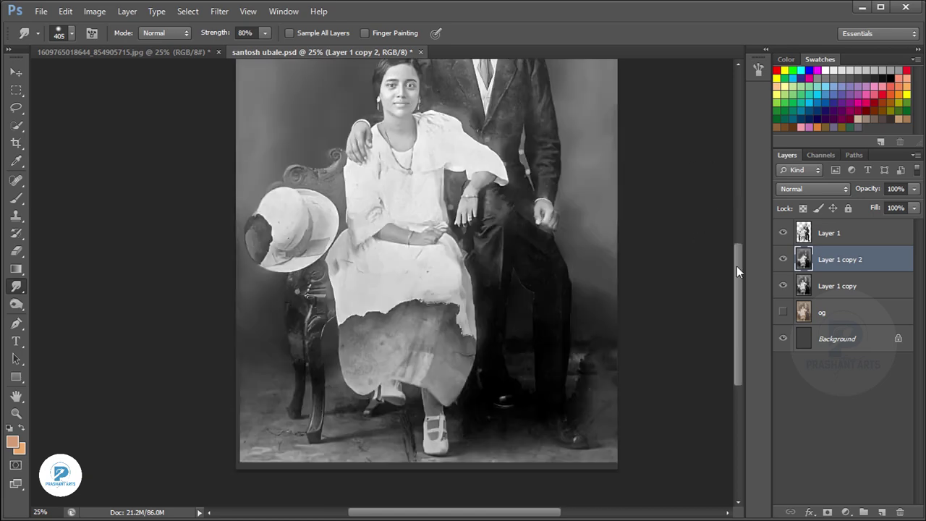
{"action": "key", "text": "bracketleft"}
{"action": "key", "text": "bracketleft"}
{"action": "key", "text": "bracketleft"}
{"action": "scroll", "coordinate": [633, 284], "scroll_direction": "up", "scroll_amount": 1}
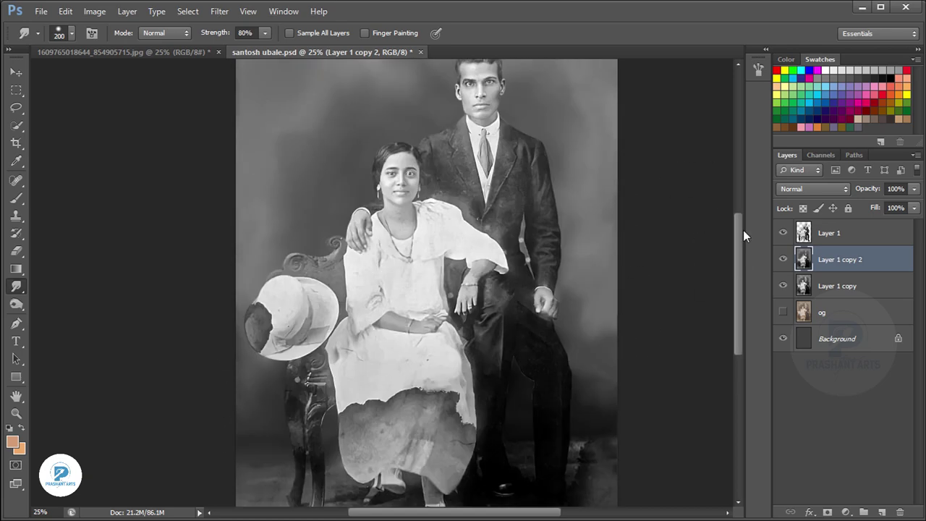
{"action": "scroll", "coordinate": [405, 340], "scroll_direction": "up", "scroll_amount": 2}
{"action": "scroll", "coordinate": [290, 239], "scroll_direction": "up", "scroll_amount": 2}
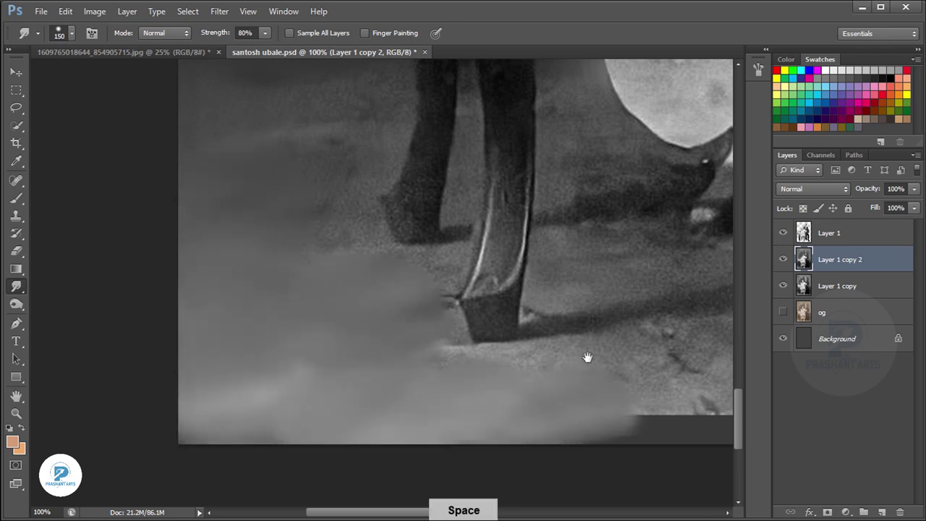
Smudge the floor around the chair leg with a 60 brush, undoing a bad stroke.
{"action": "left_click_drag", "start_coordinate": [589, 355], "coordinate": [428, 384]}
{"action": "key", "text": "bracketleft"}
{"action": "key", "text": "bracketleft"}
{"action": "scroll", "coordinate": [345, 294], "scroll_direction": "up", "scroll_amount": 1}
{"action": "key", "text": "bracketleft"}
{"action": "key", "text": "bracketleft"}
{"action": "key", "text": "bracketleft"}
{"action": "mouse_move", "coordinate": [357, 365]}
{"action": "left_mouse_down"}
{"action": "mouse_move", "coordinate": [296, 386]}
{"action": "mouse_move", "coordinate": [563, 275]}
{"action": "left_mouse_up"}
{"action": "scroll", "coordinate": [311, 304], "scroll_direction": "left", "scroll_amount": 5}
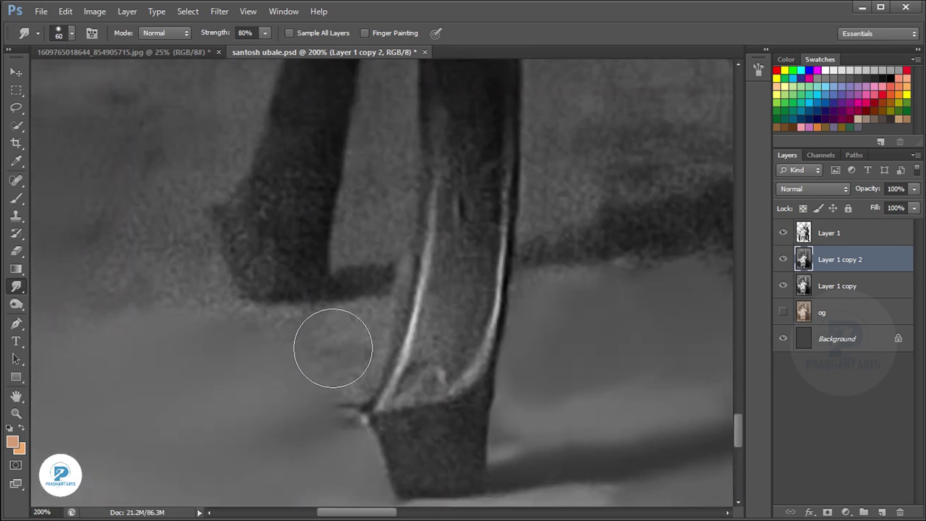
{"action": "scroll", "coordinate": [354, 326], "scroll_direction": "left", "scroll_amount": 4}
{"action": "key", "text": "ctrl+alt+z"}
{"action": "scroll", "coordinate": [463, 311], "scroll_direction": "left", "scroll_amount": 3}
{"action": "scroll", "coordinate": [463, 311], "scroll_direction": "up", "scroll_amount": 2}
Refine the smudging near the shoe and chair leg, undoing a stroke and enlarging the brush to 100.
{"action": "key", "text": "ctrl+0"}
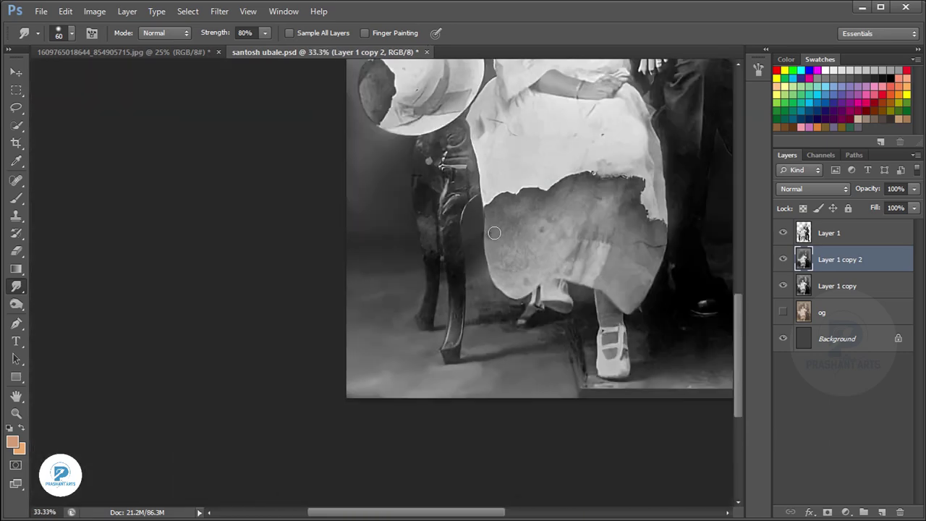
{"action": "key", "text": "ctrl+1"}
{"action": "left_click_drag", "start_coordinate": [554, 248], "coordinate": [448, 288]}
{"action": "key", "text": "ctrl+minus"}
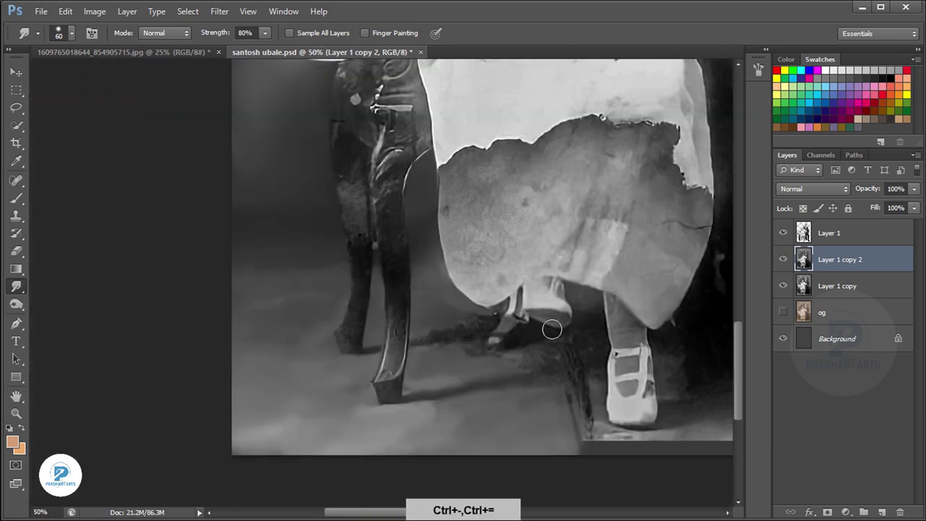
{"action": "key", "text": "ctrl+equal"}
{"action": "key", "text": "ctrl+alt+z"}
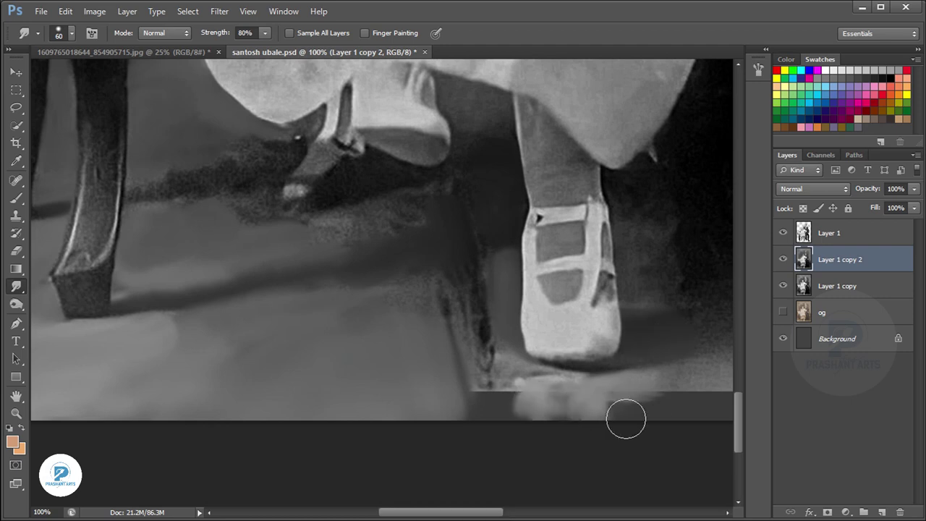
{"action": "key", "text": "bracketright"}
{"action": "key", "text": "bracketright"}
{"action": "key", "text": "bracketright"}
Smudge the floor shadows around the shoe, dress hem and feet with the 100 brush.
{"action": "left_click_drag", "start_coordinate": [557, 413], "coordinate": [318, 400]}
{"action": "scroll", "coordinate": [488, 289], "scroll_direction": "right", "scroll_amount": 2}
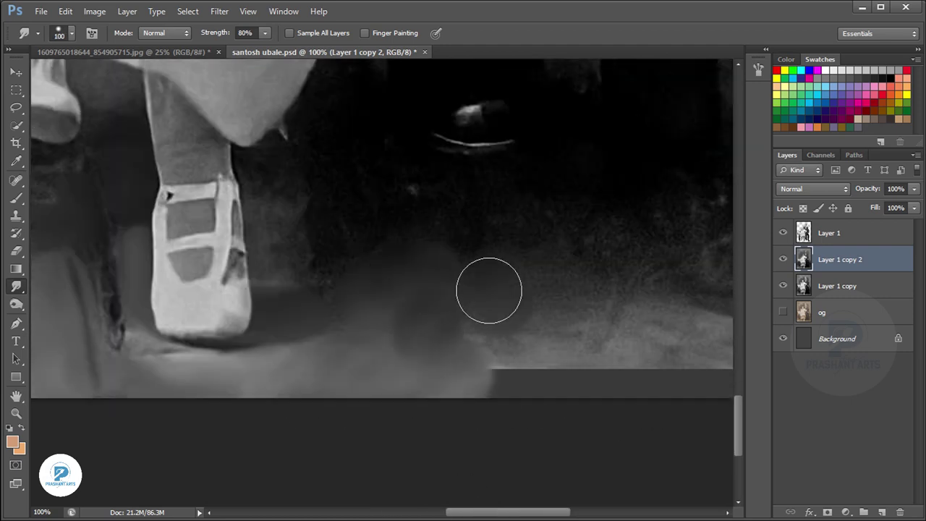
{"action": "scroll", "coordinate": [487, 391], "scroll_direction": "right", "scroll_amount": 3}
{"action": "scroll", "coordinate": [488, 391], "scroll_direction": "up", "scroll_amount": 2}
{"action": "scroll", "coordinate": [434, 362], "scroll_direction": "right", "scroll_amount": 3}
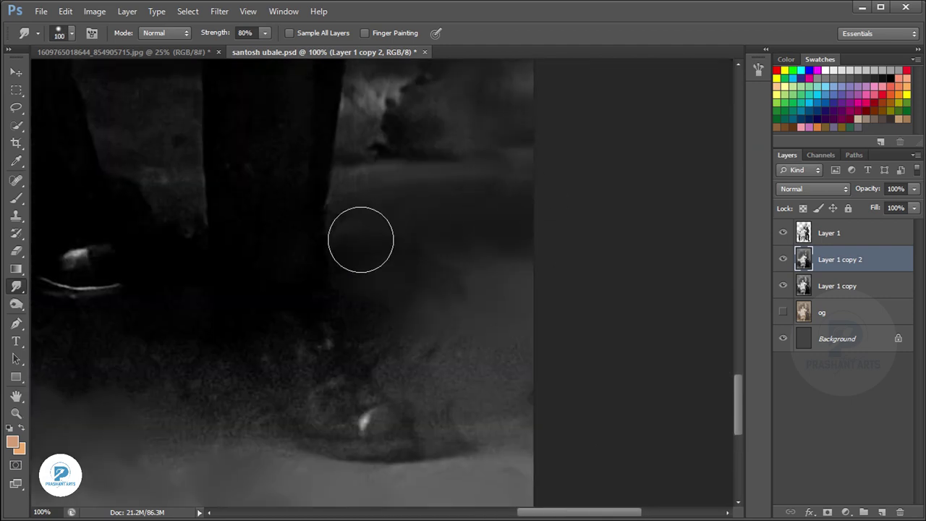
{"action": "scroll", "coordinate": [384, 312], "scroll_direction": "down", "scroll_amount": 1}
{"action": "scroll", "coordinate": [448, 399], "scroll_direction": "left", "scroll_amount": 3}
{"action": "scroll", "coordinate": [393, 311], "scroll_direction": "down", "scroll_amount": 4}
{"action": "scroll", "coordinate": [538, 256], "scroll_direction": "up", "scroll_amount": 3}
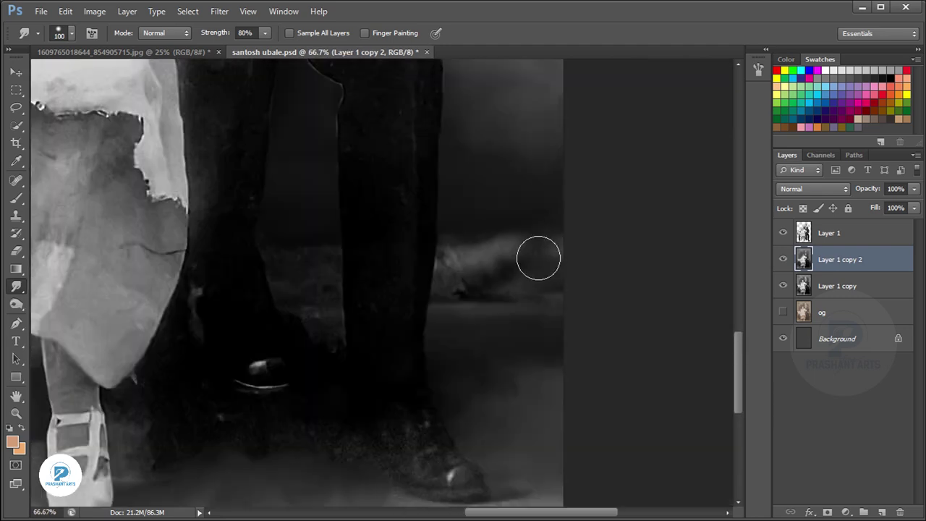
{"action": "left_click_drag", "start_coordinate": [280, 330], "coordinate": [372, 320]}
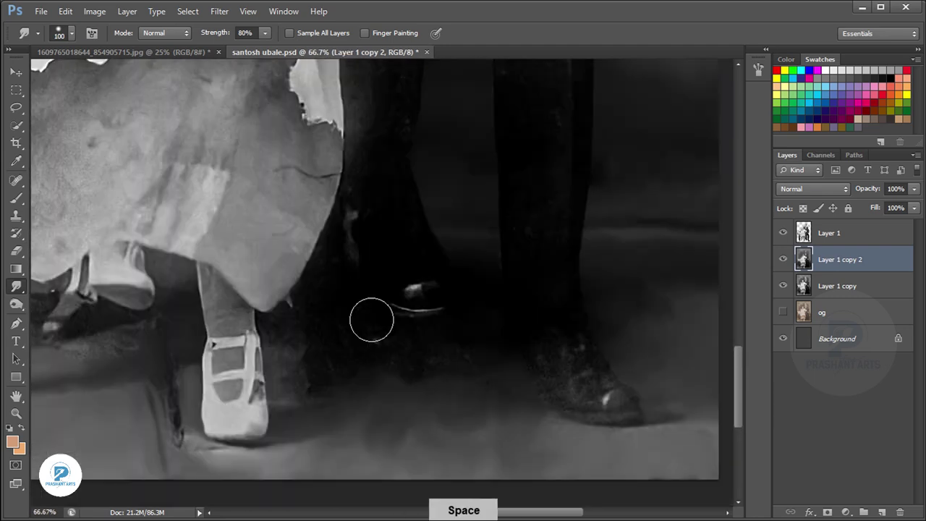
{"action": "scroll", "coordinate": [601, 335], "scroll_direction": "down", "scroll_amount": 2}
{"action": "scroll", "coordinate": [372, 364], "scroll_direction": "left", "scroll_amount": 5}
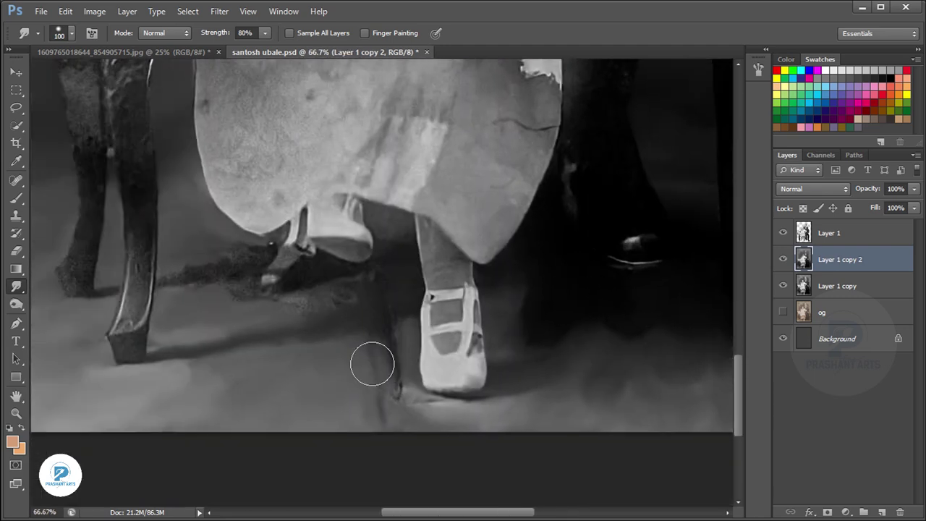
{"action": "scroll", "coordinate": [323, 290], "scroll_direction": "left", "scroll_amount": 3}
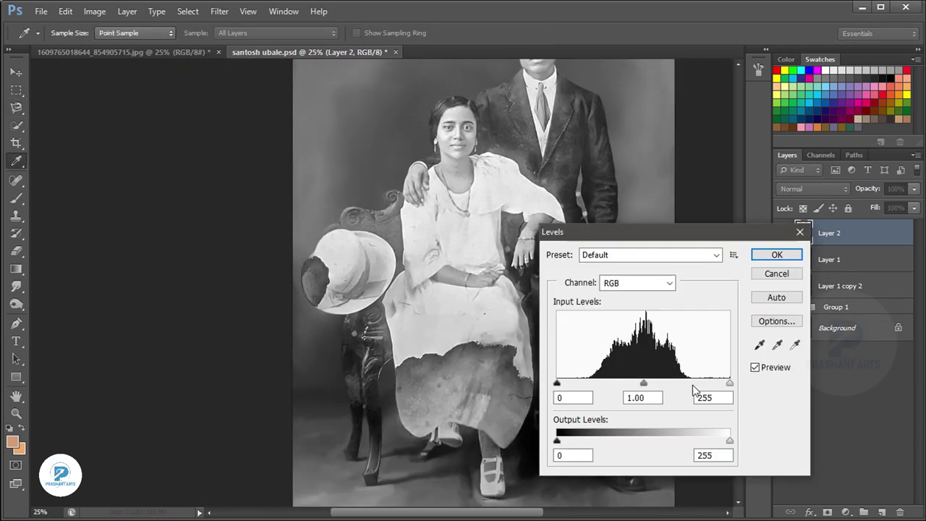
Raise the Levels midtone of the dress stain to 2.43 and spot-heal the remaining dark marks.
{"action": "left_click_drag", "start_coordinate": [643, 383], "coordinate": [558, 384]}
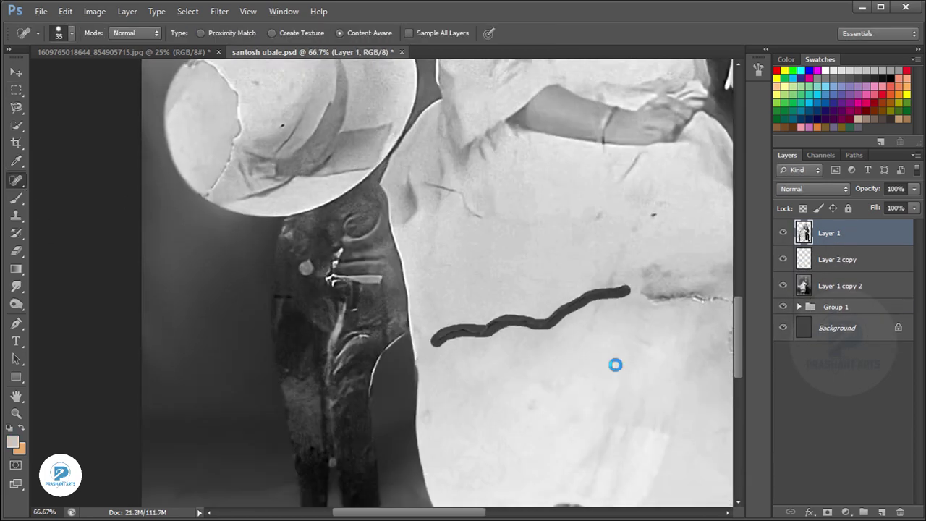
{"action": "left_click_drag", "start_coordinate": [397, 293], "coordinate": [497, 339]}
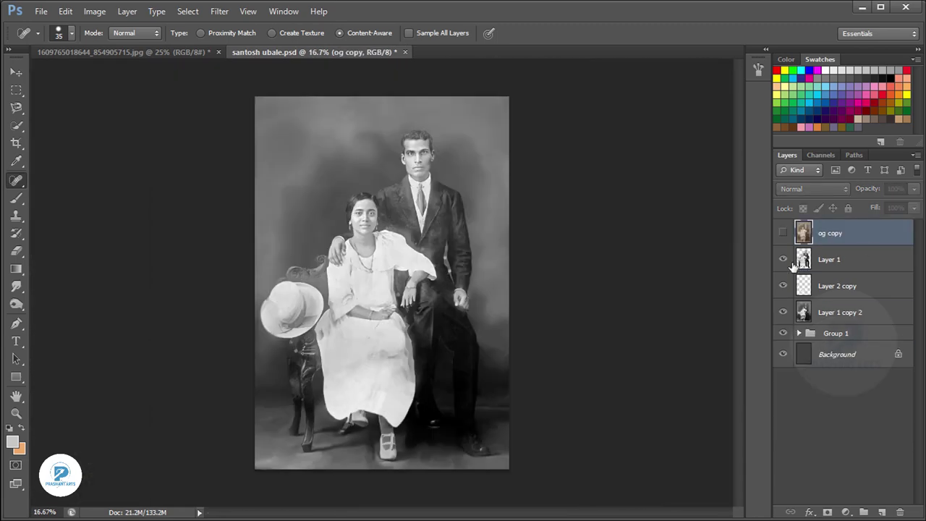
Lasso the woman onto Layer 2 above Layer 1 and reduce the dress highlights with Shadows/Highlights.
{"action": "key", "text": "alt+bracketleft"}
{"action": "key", "text": "p"}
{"action": "key", "text": "ctrl+plus"}
{"action": "key", "text": "ctrl+plus"}
{"action": "key", "text": "ctrl+plus"}
{"action": "key", "text": "ctrl+plus"}
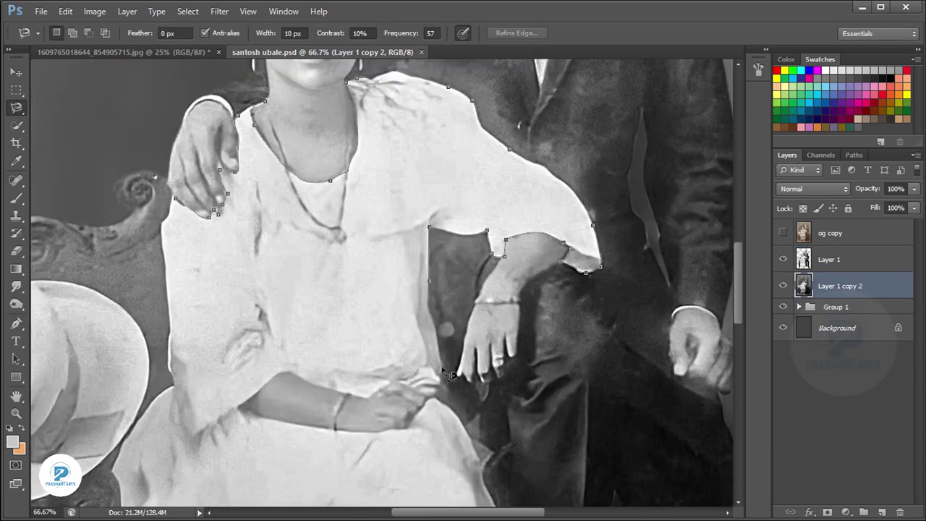
{"action": "scroll", "coordinate": [449, 375], "scroll_direction": "down", "scroll_amount": 3}
{"action": "scroll", "coordinate": [448, 405], "scroll_direction": "down", "scroll_amount": 3}
{"action": "scroll", "coordinate": [434, 289], "scroll_direction": "up", "scroll_amount": 3}
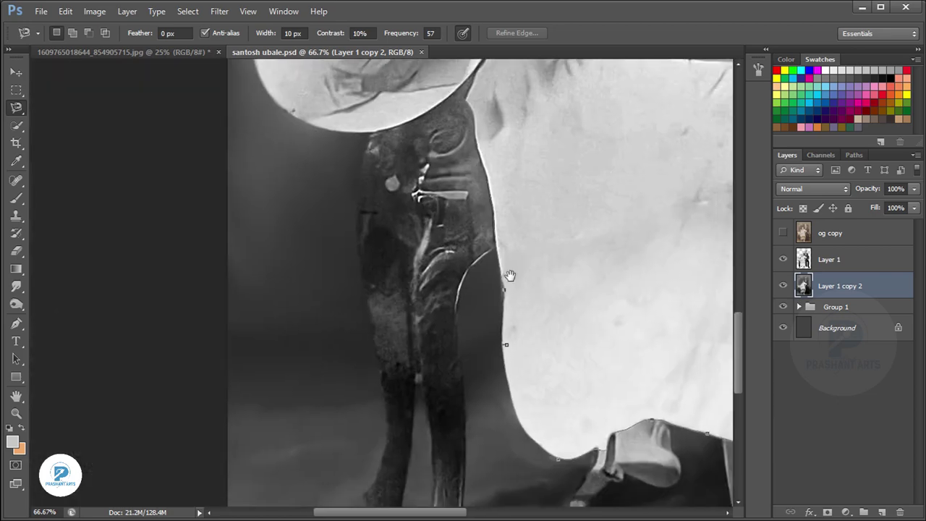
{"action": "scroll", "coordinate": [448, 304], "scroll_direction": "up", "scroll_amount": 3}
{"action": "left_click", "coordinate": [456, 235]}
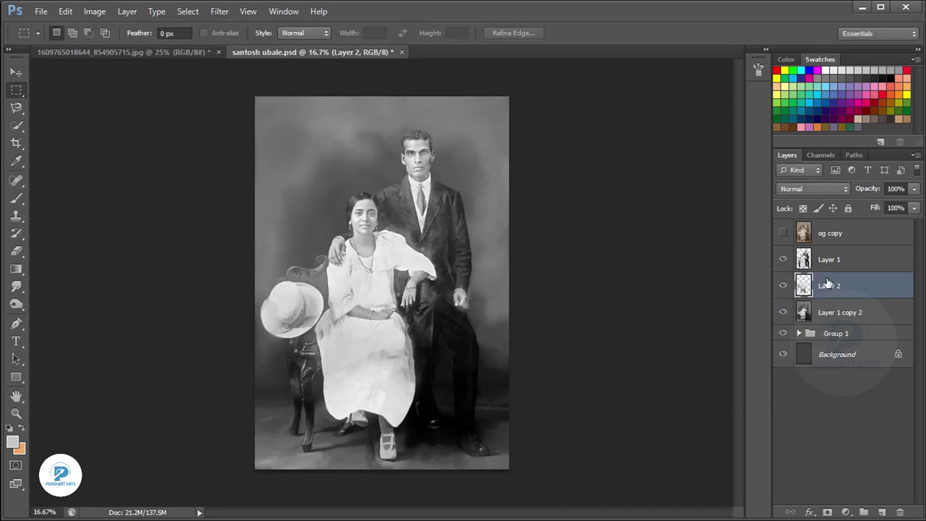
{"action": "left_click_drag", "start_coordinate": [827, 283], "coordinate": [827, 255]}
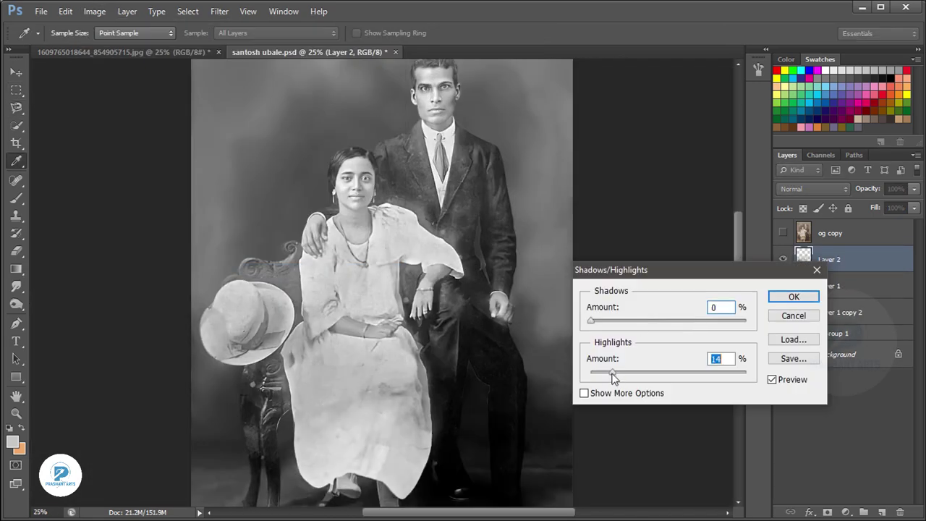
{"action": "left_click_drag", "start_coordinate": [615, 372], "coordinate": [632, 374]}
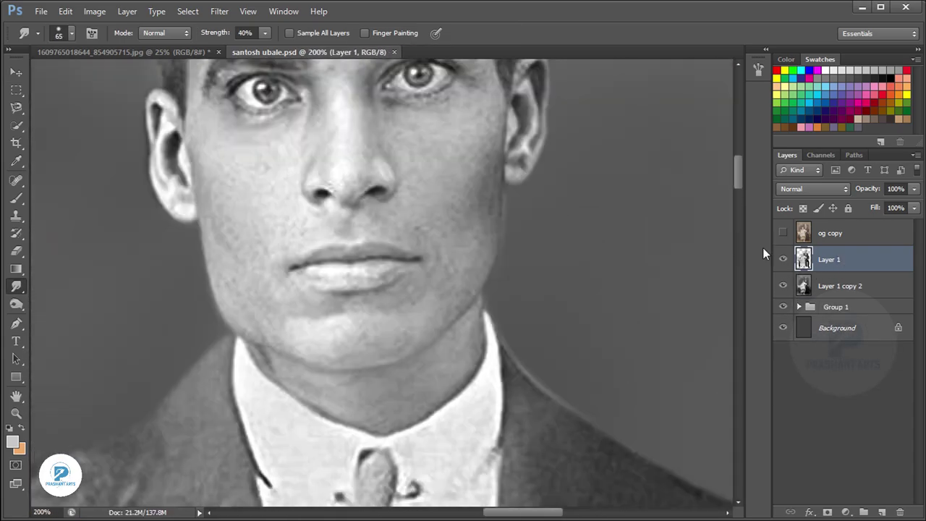
Smudge the man's cheeks, eye area and jaw at 35% strength, resizing the brush to fit each area.
{"action": "scroll", "coordinate": [552, 160], "scroll_direction": "down", "scroll_amount": 3}
{"action": "scroll", "coordinate": [621, 228], "scroll_direction": "left", "scroll_amount": 3}
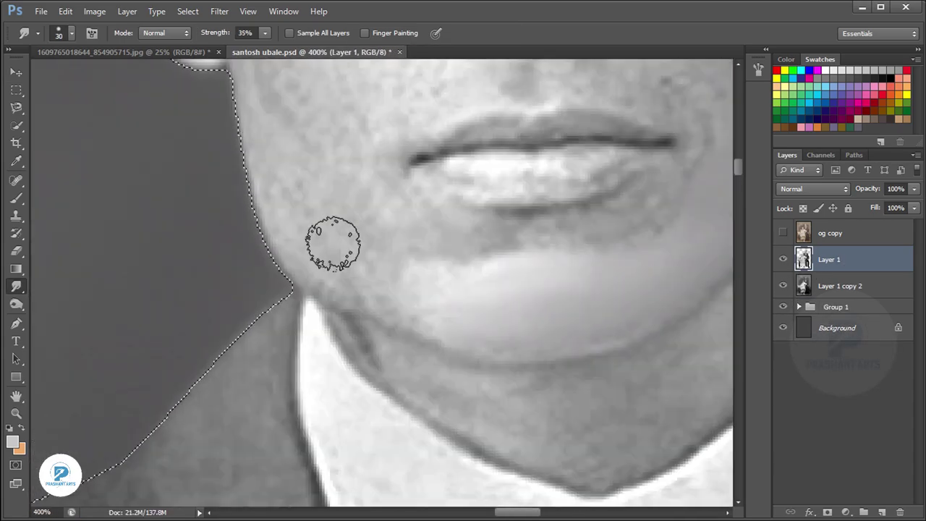
{"action": "scroll", "coordinate": [331, 244], "scroll_direction": "up", "scroll_amount": 4}
{"action": "key", "text": "bracketright"}
{"action": "scroll", "coordinate": [398, 256], "scroll_direction": "up", "scroll_amount": 3}
{"action": "key", "text": "bracketleft"}
{"action": "key", "text": "bracketleft"}
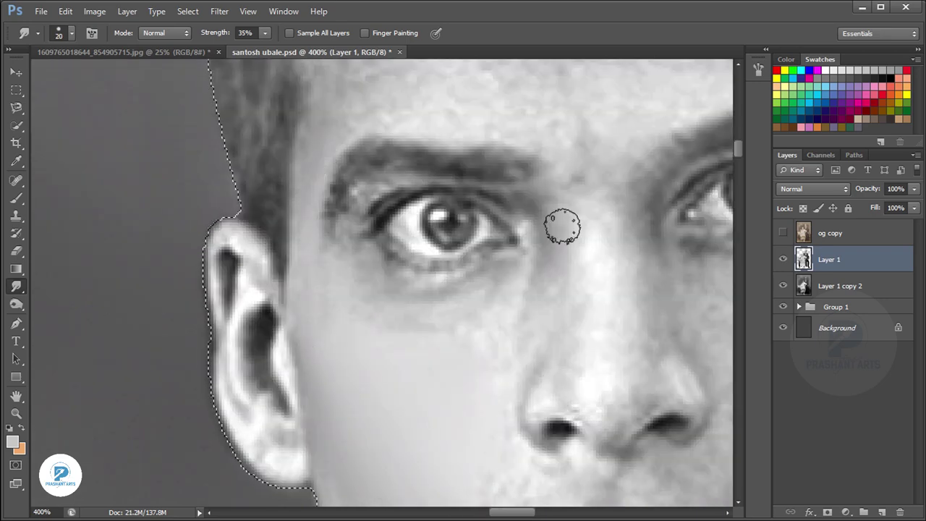
{"action": "scroll", "coordinate": [562, 227], "scroll_direction": "down", "scroll_amount": 2}
{"action": "scroll", "coordinate": [524, 297], "scroll_direction": "right", "scroll_amount": 3}
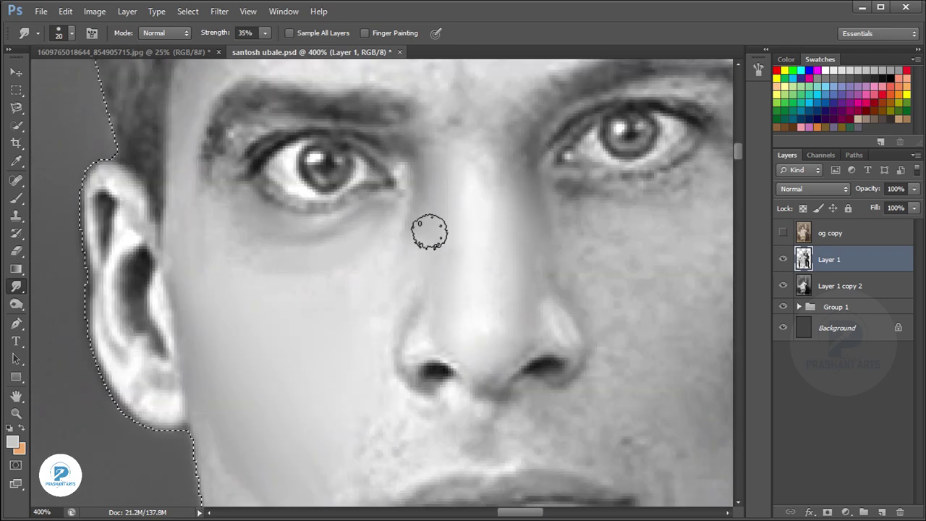
{"action": "scroll", "coordinate": [289, 275], "scroll_direction": "left", "scroll_amount": 3}
{"action": "scroll", "coordinate": [316, 213], "scroll_direction": "up", "scroll_amount": 1}
{"action": "key", "text": "bracketleft"}
{"action": "scroll", "coordinate": [475, 369], "scroll_direction": "down", "scroll_amount": 2}
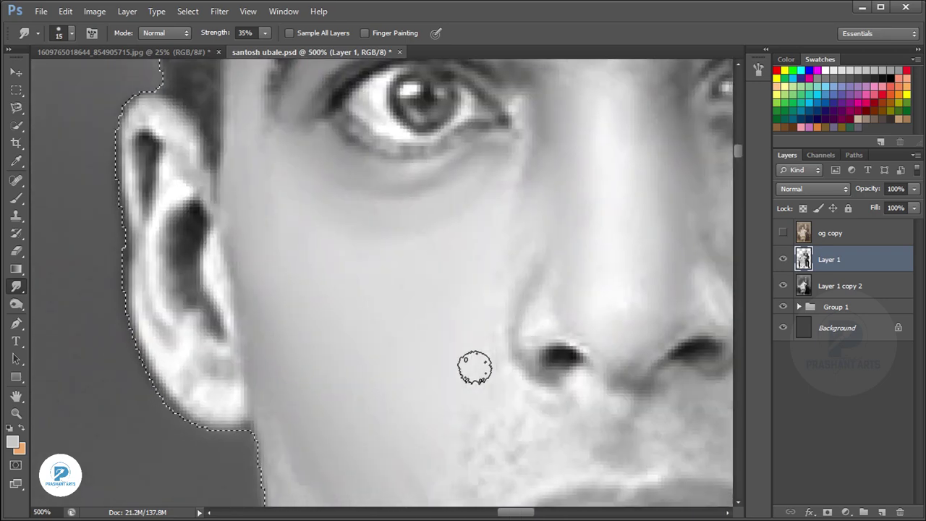
{"action": "scroll", "coordinate": [474, 368], "scroll_direction": "down", "scroll_amount": 3}
{"action": "scroll", "coordinate": [265, 263], "scroll_direction": "down", "scroll_amount": 3}
{"action": "scroll", "coordinate": [341, 413], "scroll_direction": "right", "scroll_amount": 3}
{"action": "scroll", "coordinate": [256, 256], "scroll_direction": "up", "scroll_amount": 2}
{"action": "key", "text": "bracketright"}
{"action": "key", "text": "bracketright"}
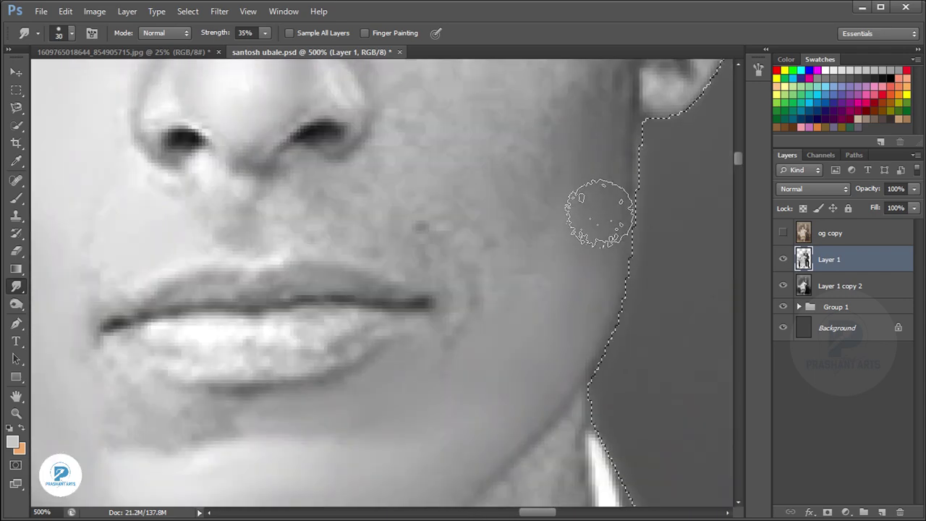
Smooth the skin around the nose and lips with a smaller fine-detail brush.
{"action": "key", "text": "ctrl+minus"}
{"action": "scroll", "coordinate": [455, 362], "scroll_direction": "up", "scroll_amount": 3}
{"action": "scroll", "coordinate": [569, 268], "scroll_direction": "down", "scroll_amount": 3}
{"action": "key", "text": "ctrl+equal"}
{"action": "key", "text": "ctrl+equal"}
{"action": "key", "text": "bracketleft"}
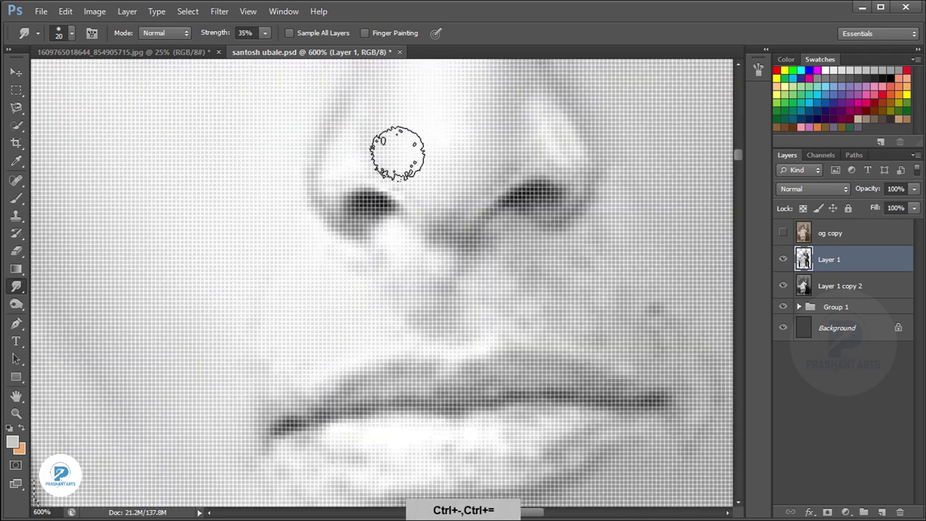
{"action": "key", "text": "ctrl+minus"}
{"action": "key", "text": "ctrl+minus"}
{"action": "key", "text": "bracketleft"}
{"action": "key", "text": "bracketleft"}
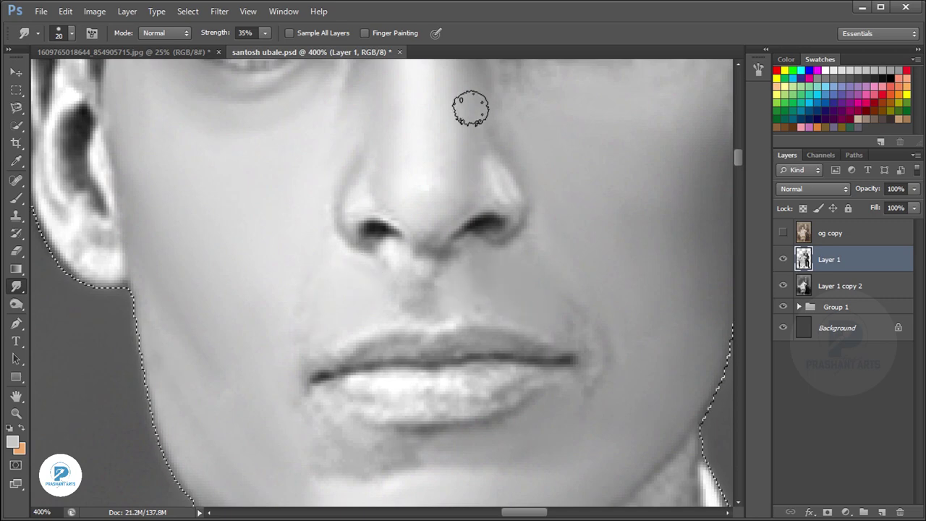
Smooth the forehead and under-eye skin and begin on the neck with a larger brush.
{"action": "left_click_drag", "start_coordinate": [511, 156], "coordinate": [521, 270]}
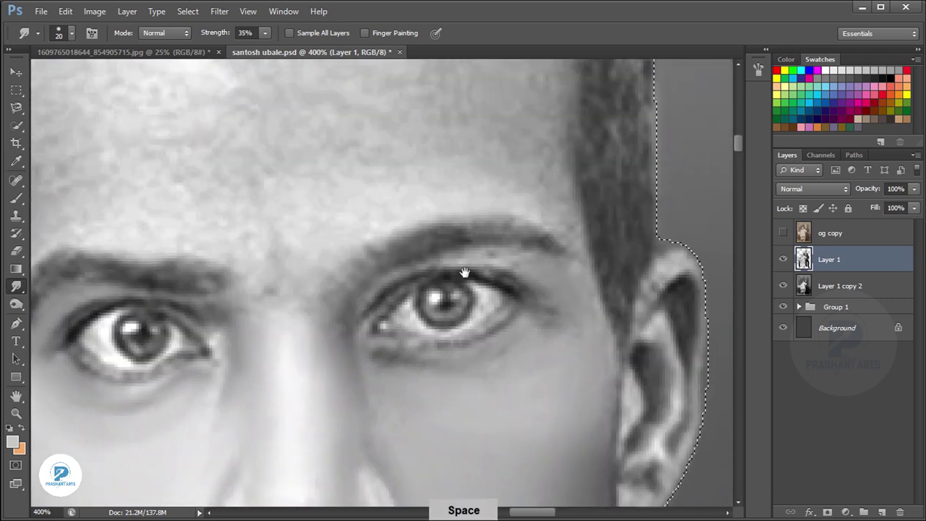
{"action": "left_click_drag", "start_coordinate": [464, 273], "coordinate": [503, 297]}
{"action": "key", "text": "bracketright"}
{"action": "key", "text": "bracketright"}
{"action": "key", "text": "bracketright"}
{"action": "mouse_move", "coordinate": [321, 151]}
{"action": "left_mouse_down"}
{"action": "mouse_move", "coordinate": [476, 227]}
{"action": "mouse_move", "coordinate": [506, 215]}
{"action": "left_mouse_up"}
{"action": "key", "text": "ctrl+minus"}
{"action": "key", "text": "ctrl+minus"}
{"action": "key", "text": "ctrl+minus"}
{"action": "key", "text": "ctrl+equal"}
{"action": "key", "text": "ctrl+equal"}
{"action": "key", "text": "ctrl+equal"}
{"action": "key", "text": "bracketleft"}
{"action": "key", "text": "bracketleft"}
{"action": "key", "text": "bracketleft"}
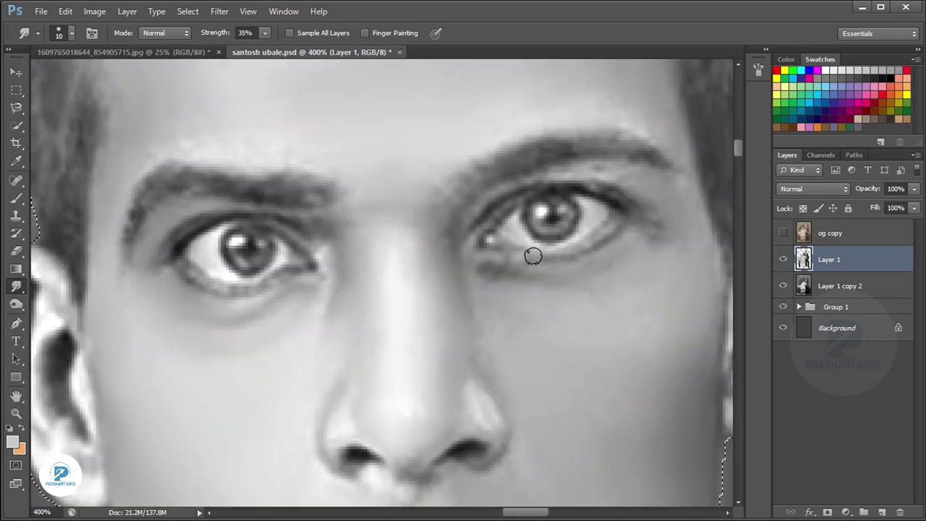
{"action": "left_click_drag", "start_coordinate": [523, 184], "coordinate": [583, 222]}
{"action": "key", "text": "bracketright"}
{"action": "key", "text": "bracketright"}
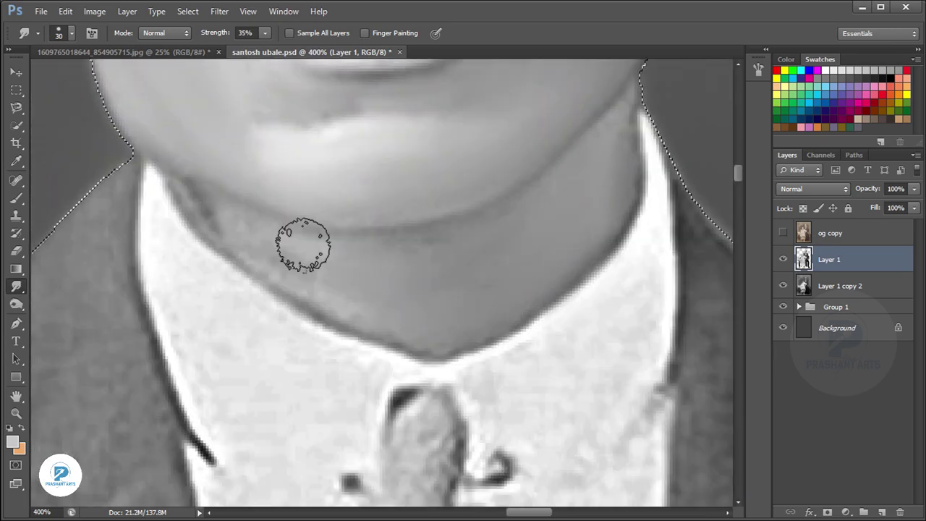
Smudge the tie and jacket edge below the collar with an enlarged brush.
{"action": "mouse_move", "coordinate": [303, 245]}
{"action": "left_mouse_down"}
{"action": "mouse_move", "coordinate": [256, 304]}
{"action": "mouse_move", "coordinate": [314, 320]}
{"action": "mouse_move", "coordinate": [562, 149]}
{"action": "mouse_move", "coordinate": [440, 265]}
{"action": "left_mouse_up"}
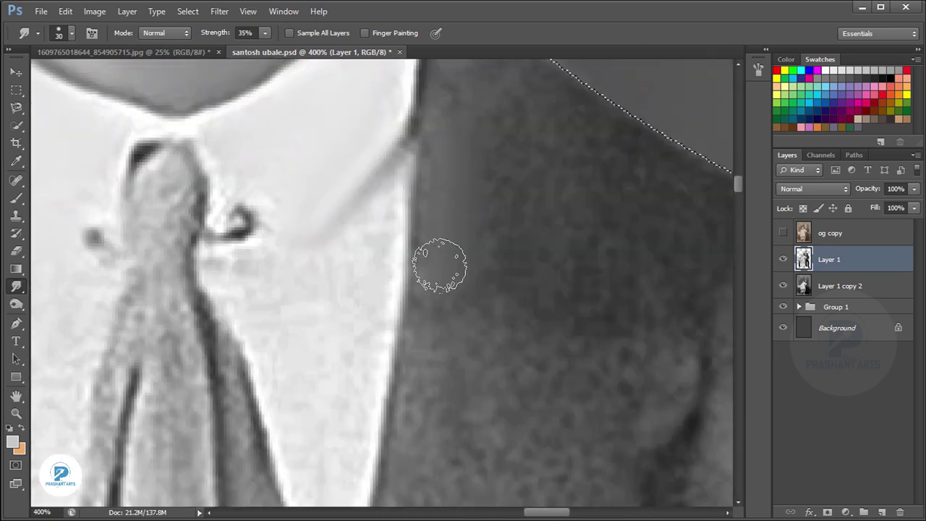
{"action": "key", "text": "ctrl+minus"}
{"action": "key", "text": "ctrl+minus"}
{"action": "key", "text": "ctrl+minus"}
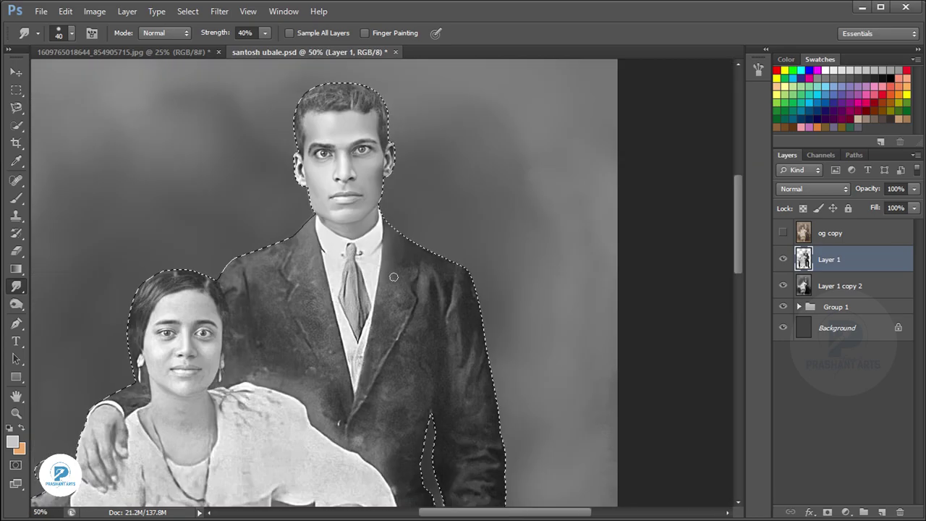
{"action": "key", "text": "ctrl+equal"}
{"action": "key", "text": "ctrl+equal"}
{"action": "key", "text": "ctrl+equal"}
{"action": "key", "text": "bracketright"}
{"action": "key", "text": "bracketright"}
{"action": "key", "text": "bracketright"}
{"action": "mouse_move", "coordinate": [551, 395]}
{"action": "left_mouse_down"}
{"action": "mouse_move", "coordinate": [630, 289]}
{"action": "mouse_move", "coordinate": [585, 159]}
{"action": "left_mouse_up"}
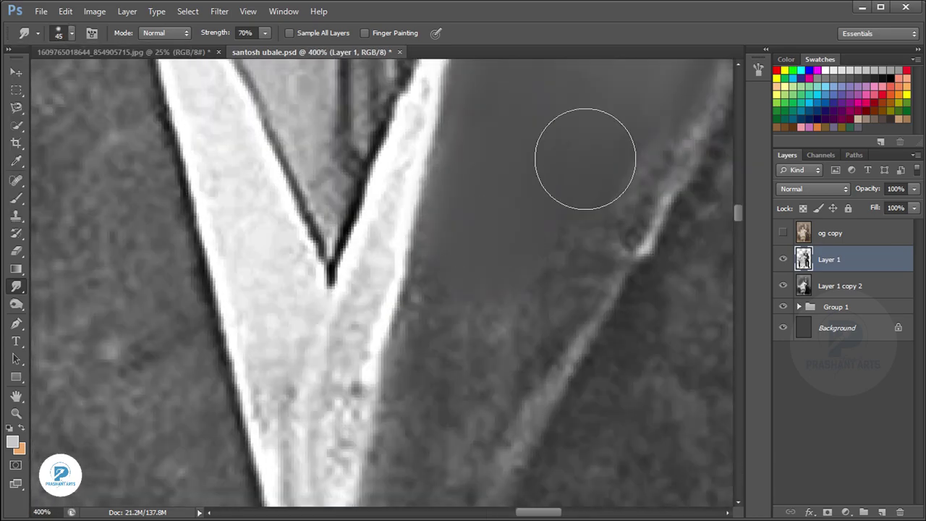
{"action": "mouse_move", "coordinate": [518, 346]}
{"action": "left_mouse_down"}
{"action": "mouse_move", "coordinate": [560, 323]}
{"action": "mouse_move", "coordinate": [453, 241]}
{"action": "mouse_move", "coordinate": [600, 252]}
{"action": "mouse_move", "coordinate": [483, 270]}
{"action": "left_mouse_up"}
Smudge across the jacket at 400% zoom with a size 40 brush.
{"action": "key", "text": "ctrl+minus"}
{"action": "key", "text": "ctrl+minus"}
{"action": "key", "text": "ctrl+minus"}
{"action": "key", "text": "ctrl+equal"}
{"action": "key", "text": "ctrl+equal"}
{"action": "key", "text": "ctrl+equal"}
{"action": "key", "text": "F5"}
{"action": "key", "text": "F5"}
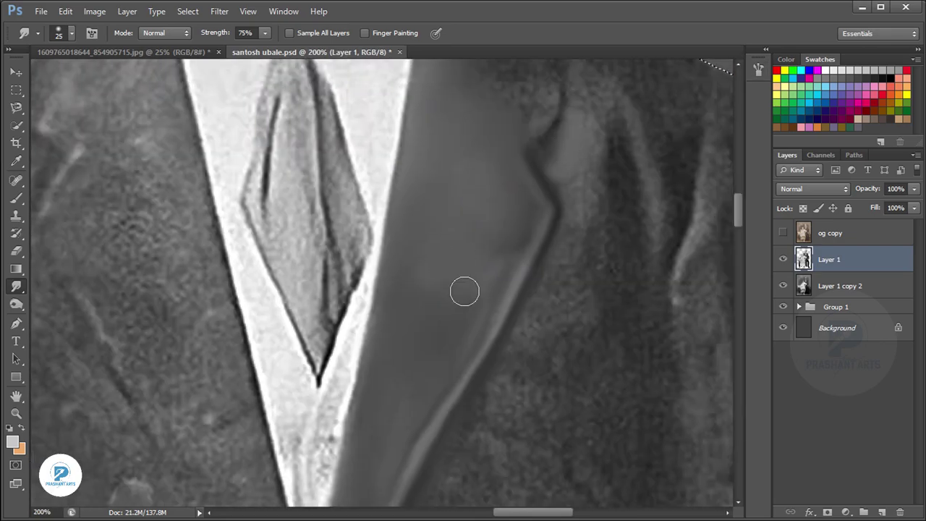
{"action": "key", "text": "ctrl+minus"}
{"action": "key", "text": "ctrl+minus"}
{"action": "key", "text": "ctrl+minus"}
{"action": "key", "text": "ctrl+equal"}
{"action": "key", "text": "ctrl+equal"}
{"action": "key", "text": "ctrl+equal"}
{"action": "key", "text": "bracketright"}
{"action": "key", "text": "bracketright"}
{"action": "key", "text": "bracketright"}
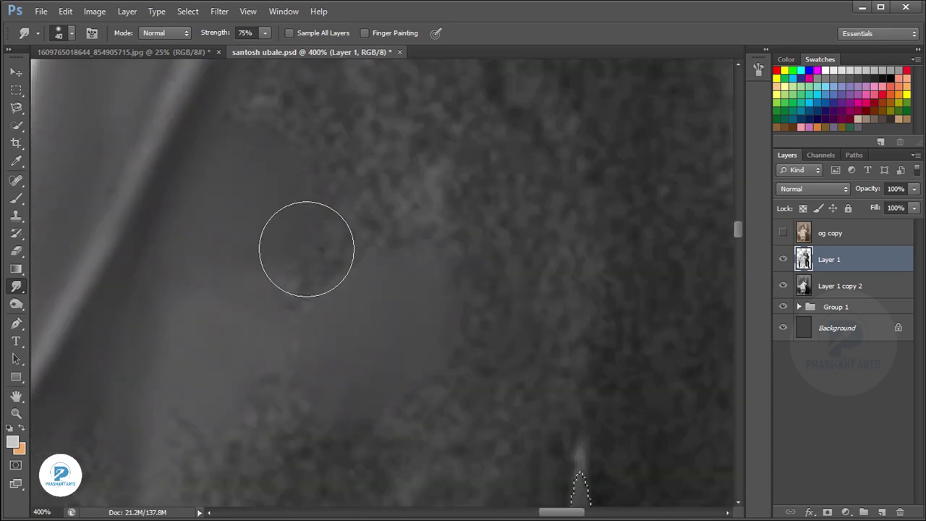
{"action": "key", "text": "ctrl+equal"}
{"action": "mouse_move", "coordinate": [197, 274]}
{"action": "left_mouse_down"}
{"action": "mouse_move", "coordinate": [369, 393]}
{"action": "mouse_move", "coordinate": [427, 265]}
{"action": "mouse_move", "coordinate": [262, 271]}
{"action": "mouse_move", "coordinate": [415, 190]}
{"action": "mouse_move", "coordinate": [446, 137]}
{"action": "mouse_move", "coordinate": [200, 376]}
{"action": "mouse_move", "coordinate": [376, 164]}
{"action": "mouse_move", "coordinate": [521, 218]}
{"action": "mouse_move", "coordinate": [478, 174]}
{"action": "mouse_move", "coordinate": [485, 382]}
{"action": "left_mouse_up"}
{"action": "key", "text": "ctrl+minus"}
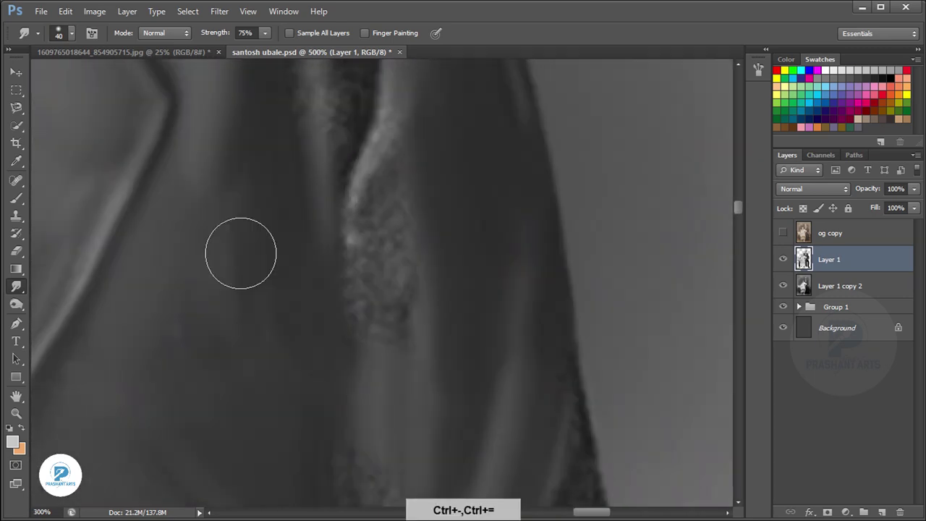
Smooth the jacket shoulder edge at 80% strength with a fine brush tip.
{"action": "left_click_drag", "start_coordinate": [238, 252], "coordinate": [364, 303]}
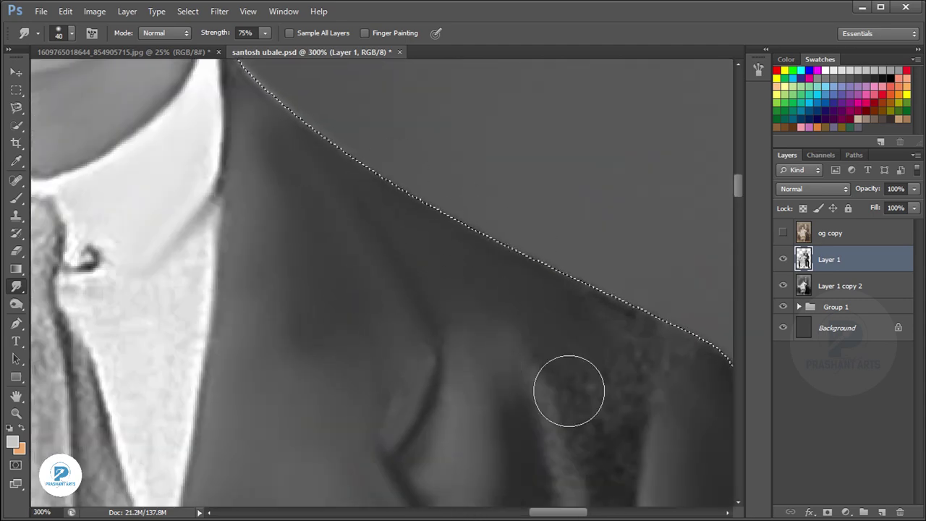
{"action": "key", "text": "bracketleft"}
{"action": "key", "text": "bracketleft"}
{"action": "key", "text": "bracketleft"}
{"action": "mouse_move", "coordinate": [569, 391]}
{"action": "left_mouse_down"}
{"action": "mouse_move", "coordinate": [364, 327]}
{"action": "mouse_move", "coordinate": [395, 300]}
{"action": "left_mouse_up"}
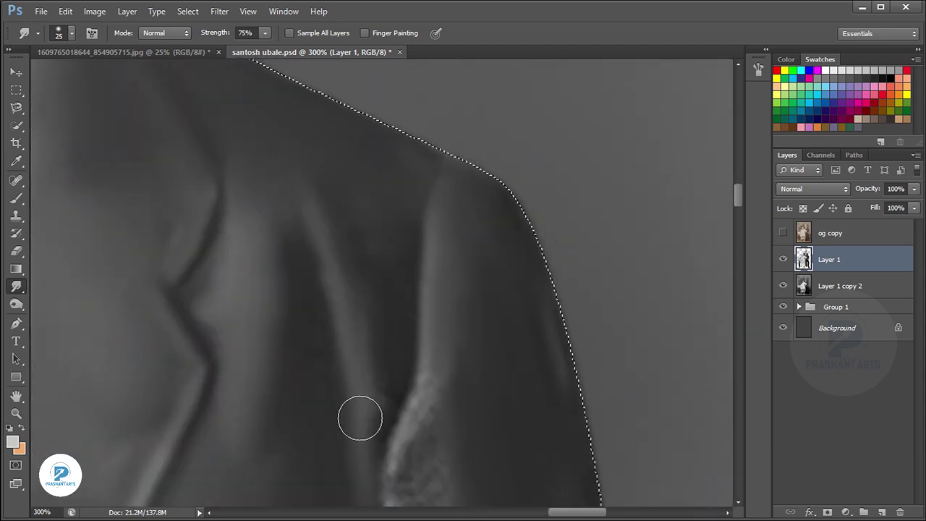
{"action": "left_click_drag", "start_coordinate": [360, 418], "coordinate": [307, 252]}
{"action": "left_click", "coordinate": [306, 253], "text": "ctrl"}
{"action": "key", "text": "bracketleft"}
{"action": "key", "text": "bracketleft"}
{"action": "key", "text": "8"}
{"action": "left_click_drag", "start_coordinate": [310, 399], "coordinate": [305, 322]}
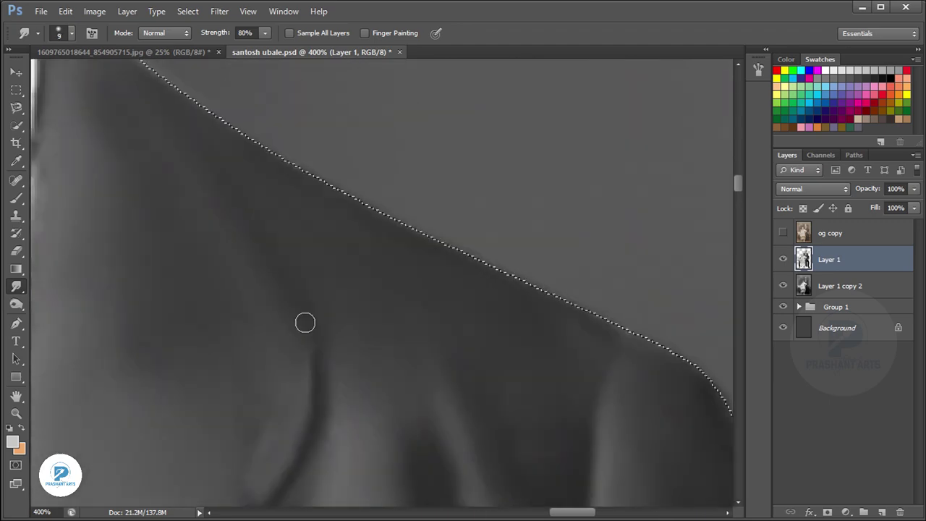
Smudge the sleeve, neck and collar area at 70% strength with a size 50 brush.
{"action": "key", "text": "ctrl+0"}
{"action": "left_click", "coordinate": [476, 176], "text": "ctrl"}
{"action": "left_click_drag", "start_coordinate": [475, 176], "coordinate": [334, 254]}
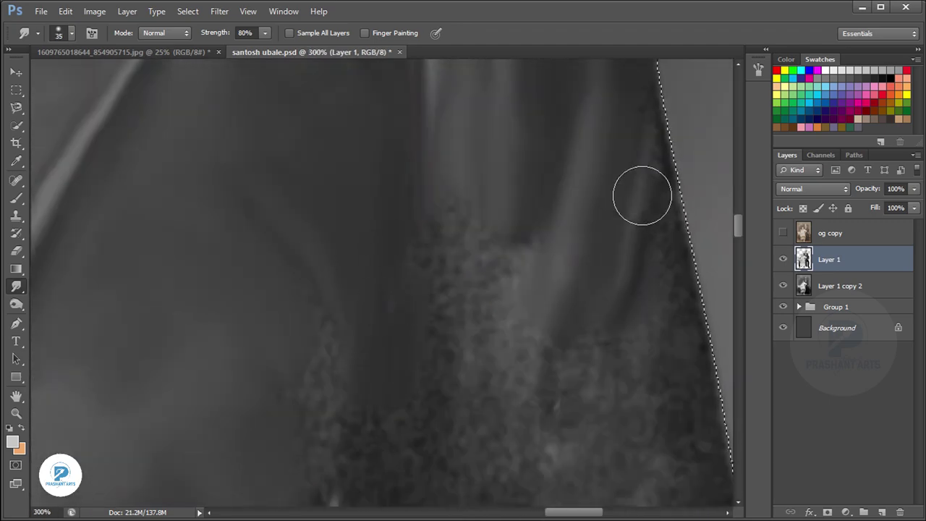
{"action": "key", "text": "ctrl+minus"}
{"action": "left_click_drag", "start_coordinate": [374, 129], "coordinate": [406, 186]}
{"action": "key", "text": "bracketright"}
{"action": "key", "text": "bracketright"}
{"action": "key", "text": "bracketright"}
{"action": "key", "text": "7"}
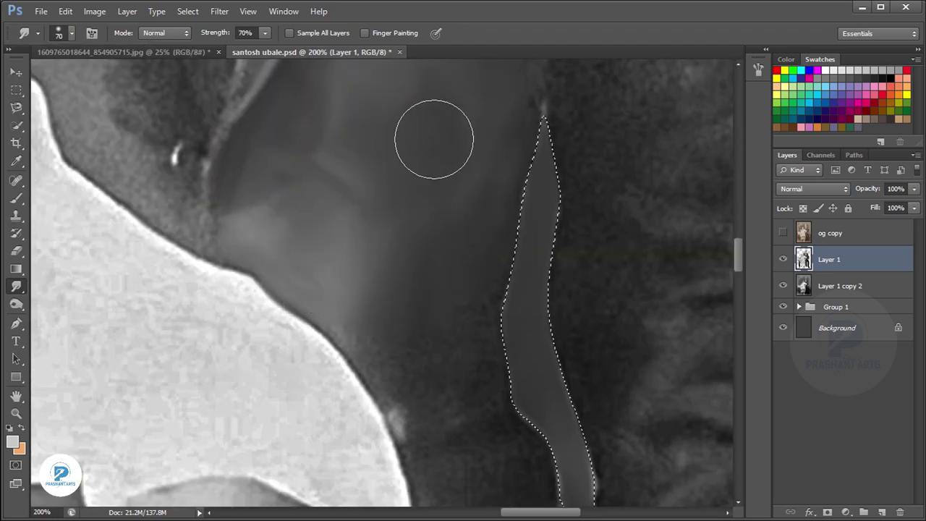
{"action": "scroll", "coordinate": [434, 139], "scroll_direction": "down", "scroll_amount": 3}
{"action": "key", "text": "bracketleft"}
{"action": "key", "text": "bracketleft"}
{"action": "key", "text": "bracketleft"}
{"action": "scroll", "coordinate": [389, 313], "scroll_direction": "down", "scroll_amount": 3}
{"action": "key", "text": "bracketright"}
{"action": "key", "text": "bracketright"}
{"action": "key", "text": "bracketright"}
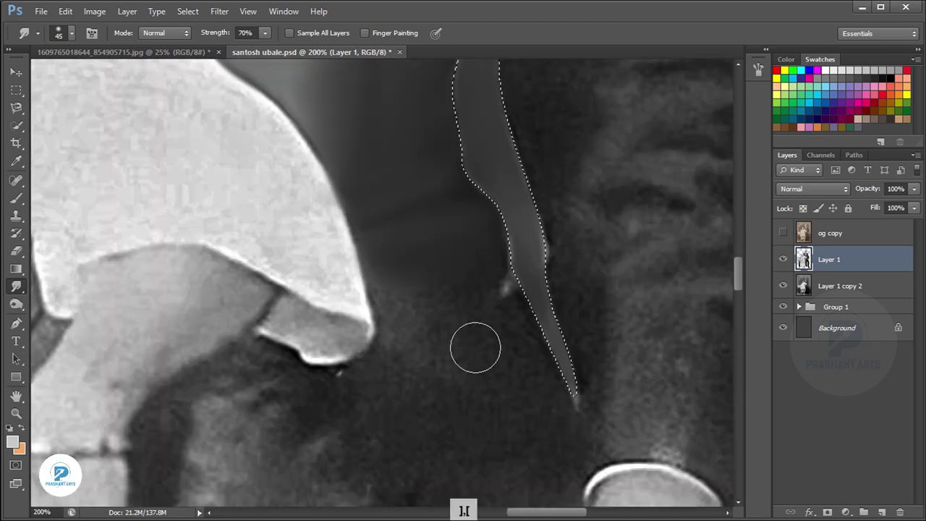
{"action": "key", "text": "F5"}
{"action": "key", "text": "F5"}
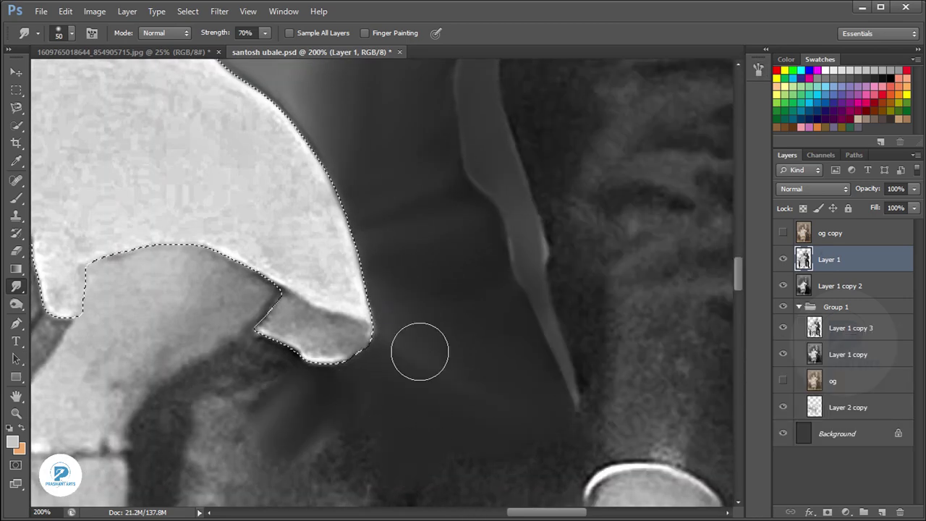
Adjust the smudge brush settings and smooth the man's sleeve, textured jacket and lapel strip.
{"action": "mouse_move", "coordinate": [419, 351]}
{"action": "left_mouse_down"}
{"action": "mouse_move", "coordinate": [467, 212]}
{"action": "mouse_move", "coordinate": [416, 198]}
{"action": "left_mouse_up"}
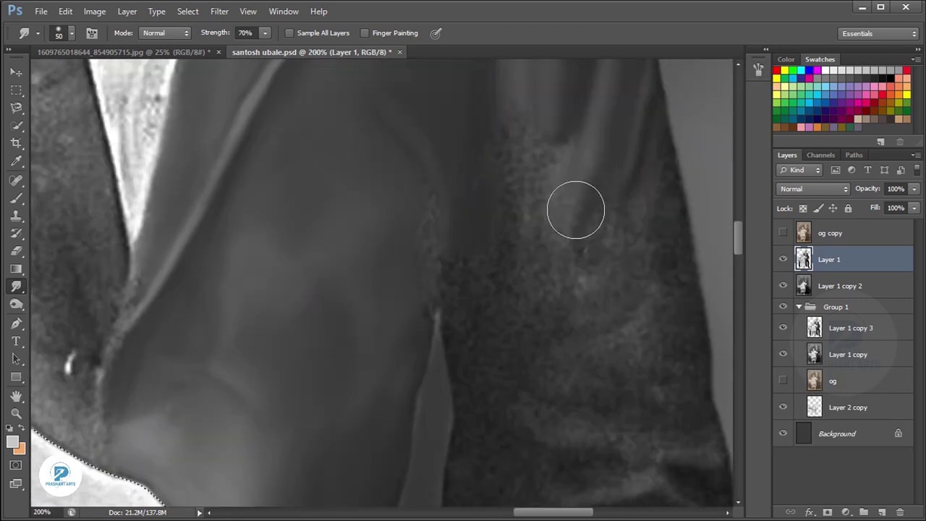
{"action": "key", "text": "F5"}
{"action": "key", "text": "F5"}
{"action": "left_click_drag", "start_coordinate": [576, 210], "coordinate": [513, 208]}
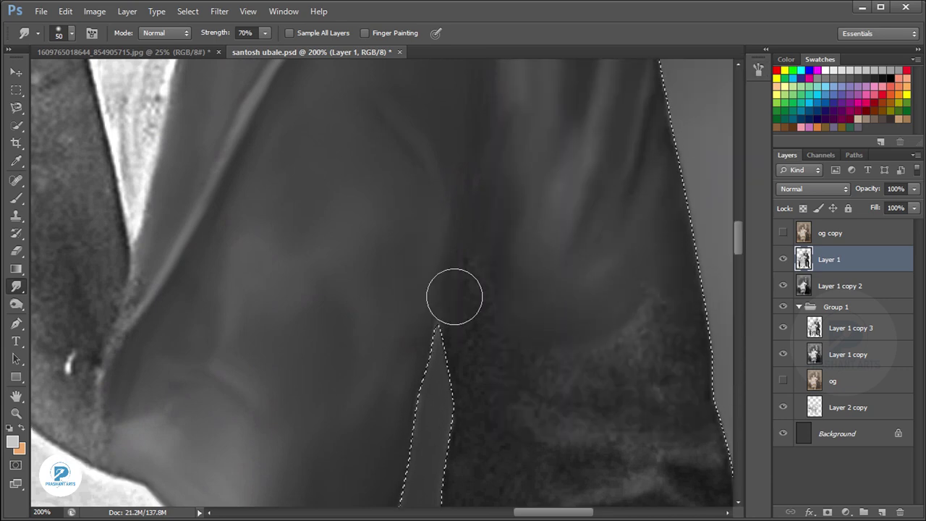
{"action": "left_click_drag", "start_coordinate": [455, 297], "coordinate": [422, 225]}
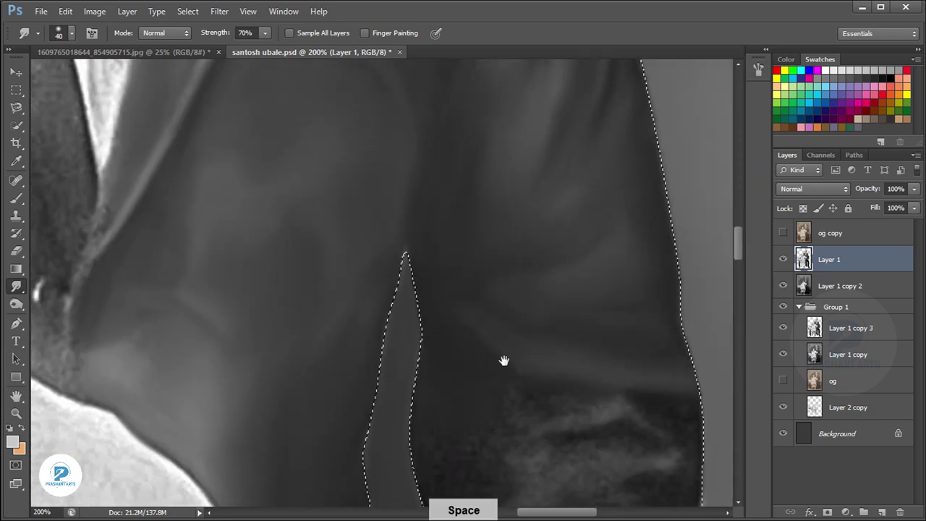
{"action": "scroll", "coordinate": [453, 389], "scroll_direction": "down", "scroll_amount": 3}
{"action": "scroll", "coordinate": [612, 213], "scroll_direction": "right", "scroll_amount": 2}
{"action": "scroll", "coordinate": [474, 430], "scroll_direction": "down", "scroll_amount": 2}
{"action": "scroll", "coordinate": [511, 348], "scroll_direction": "down", "scroll_amount": 3}
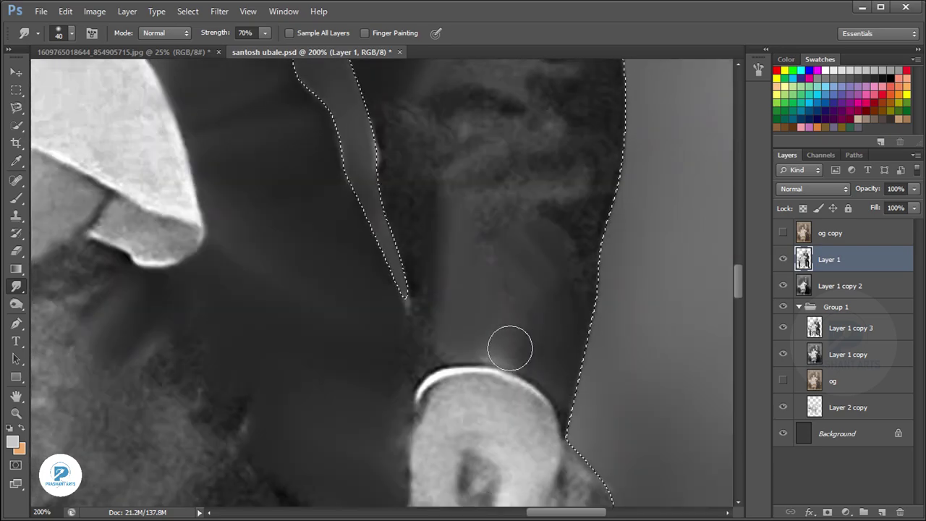
{"action": "scroll", "coordinate": [510, 349], "scroll_direction": "up", "scroll_amount": 2}
{"action": "scroll", "coordinate": [517, 149], "scroll_direction": "left", "scroll_amount": 1}
{"action": "scroll", "coordinate": [530, 273], "scroll_direction": "up", "scroll_amount": 3}
{"action": "scroll", "coordinate": [561, 234], "scroll_direction": "right", "scroll_amount": 2}
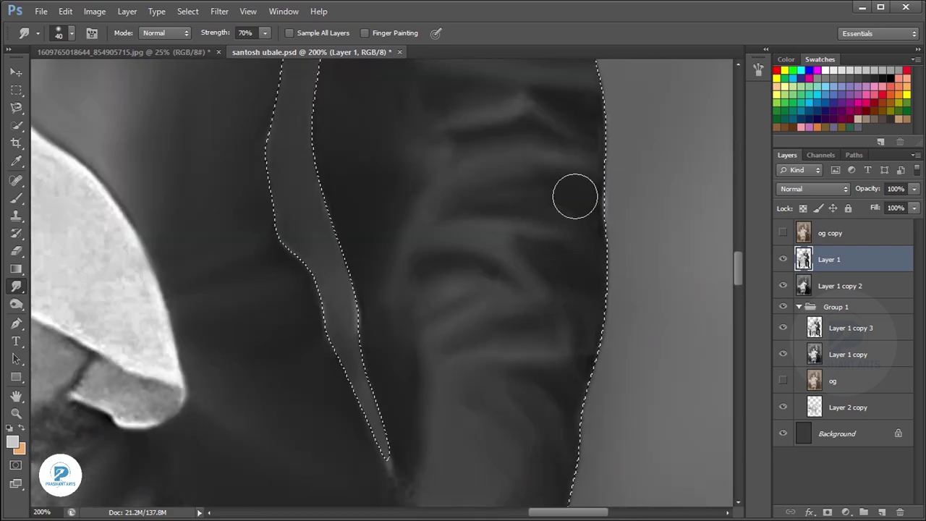
Smudge the jacket around the woman's shoulder, finishing with a fine brush tip.
{"action": "mouse_move", "coordinate": [575, 196]}
{"action": "left_mouse_down"}
{"action": "mouse_move", "coordinate": [621, 326]}
{"action": "mouse_move", "coordinate": [527, 224]}
{"action": "mouse_move", "coordinate": [369, 211]}
{"action": "left_mouse_up"}
{"action": "key", "text": "ctrl+minus"}
{"action": "key", "text": "ctrl+equal"}
{"action": "key", "text": "ctrl+equal"}
{"action": "scroll", "coordinate": [317, 292], "scroll_direction": "down", "scroll_amount": 3}
{"action": "key", "text": "bracketright"}
{"action": "scroll", "coordinate": [562, 269], "scroll_direction": "down", "scroll_amount": 4}
{"action": "scroll", "coordinate": [562, 268], "scroll_direction": "right", "scroll_amount": 2}
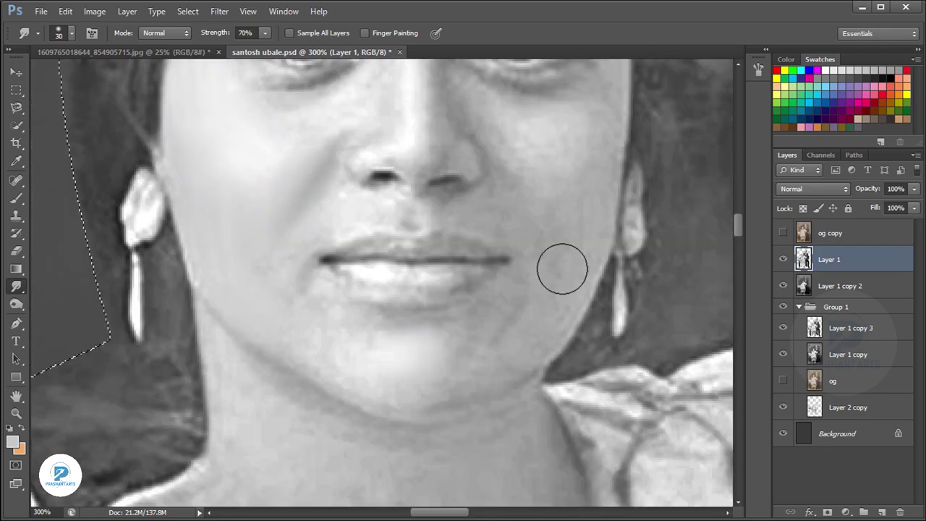
{"action": "scroll", "coordinate": [267, 299], "scroll_direction": "up", "scroll_amount": 8}
{"action": "scroll", "coordinate": [267, 299], "scroll_direction": "left", "scroll_amount": 2}
{"action": "key", "text": "bracketleft"}
{"action": "key", "text": "bracketleft"}
Smudge the man's jacket with a 50 brush, undoing the last strokes with Ctrl+Alt+Z.
{"action": "key", "text": "ctrl+minus"}
{"action": "key", "text": "ctrl+minus"}
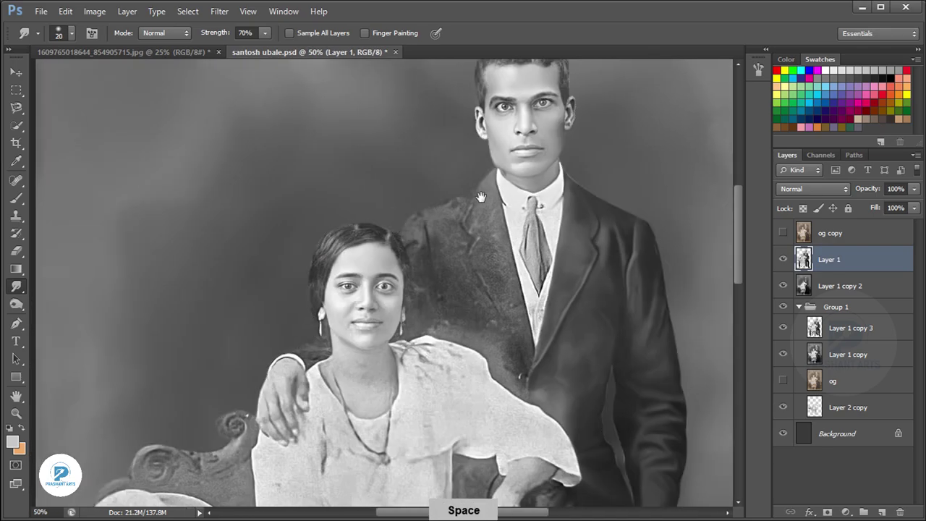
{"action": "key", "text": "ctrl+equal"}
{"action": "key", "text": "ctrl+equal"}
{"action": "key", "text": "bracketright"}
{"action": "key", "text": "bracketright"}
{"action": "key", "text": "bracketright"}
{"action": "left_click_drag", "start_coordinate": [585, 181], "coordinate": [579, 292]}
{"action": "key", "text": "ctrl+alt+z"}
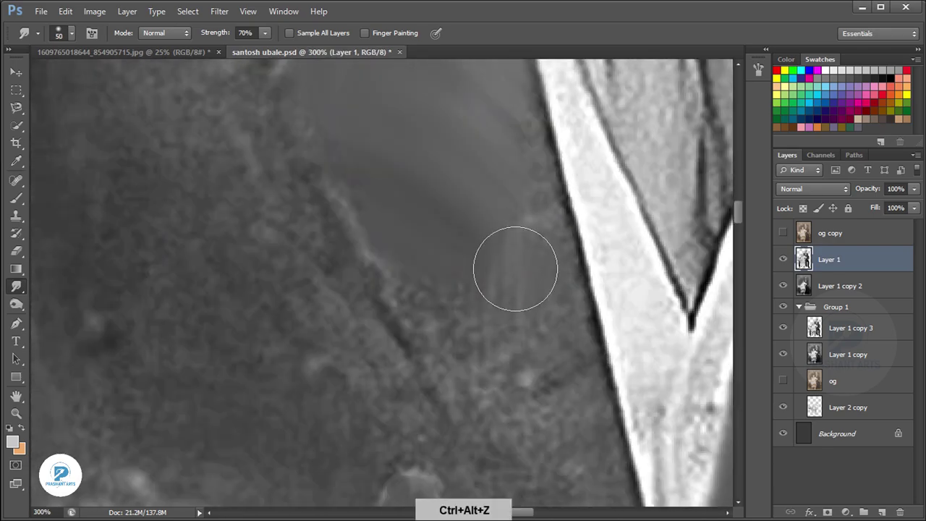
{"action": "left_click_drag", "start_coordinate": [517, 265], "coordinate": [466, 262]}
{"action": "key", "text": "ctrl+plus"}
{"action": "key", "text": "ctrl+minus"}
{"action": "key", "text": "ctrl+minus"}
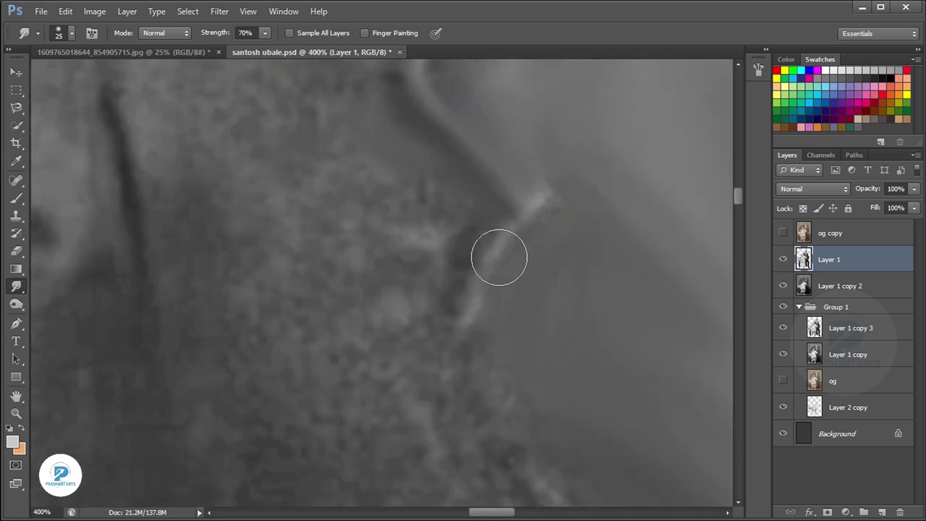
Smudge the jacket beside the woman's face with a 45 brush, lowering strength to 35%.
{"action": "left_click_drag", "start_coordinate": [612, 231], "coordinate": [579, 108]}
{"action": "key", "text": "bracketright"}
{"action": "key", "text": "bracketright"}
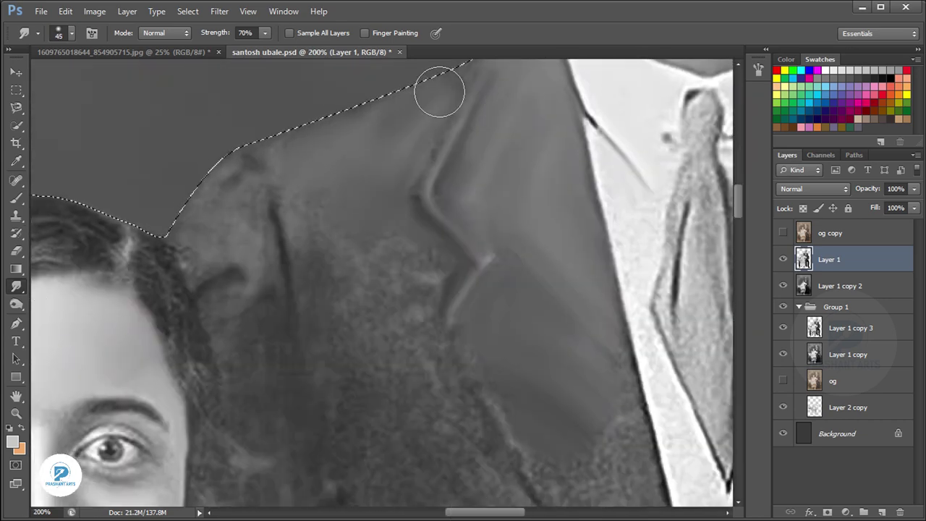
{"action": "scroll", "coordinate": [407, 213], "scroll_direction": "down", "scroll_amount": 3}
{"action": "scroll", "coordinate": [471, 286], "scroll_direction": "down", "scroll_amount": 3}
{"action": "scroll", "coordinate": [457, 325], "scroll_direction": "right", "scroll_amount": 3}
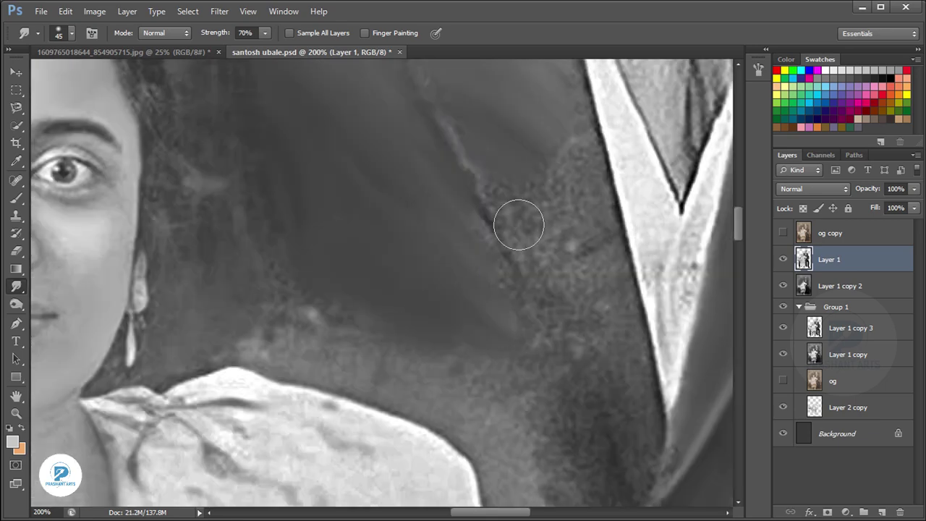
{"action": "key", "text": "ctrl+minus"}
{"action": "key", "text": "ctrl+minus"}
{"action": "key", "text": "ctrl+plus"}
{"action": "key", "text": "ctrl+plus"}
{"action": "key", "text": "bracketright"}
{"action": "key", "text": "bracketright"}
{"action": "key", "text": "3"}
{"action": "key", "text": "5"}
Continue smoothing the jacket lapels beside the tie at 35% strength.
{"action": "key", "text": "ctrl+minus"}
{"action": "key", "text": "ctrl+plus"}
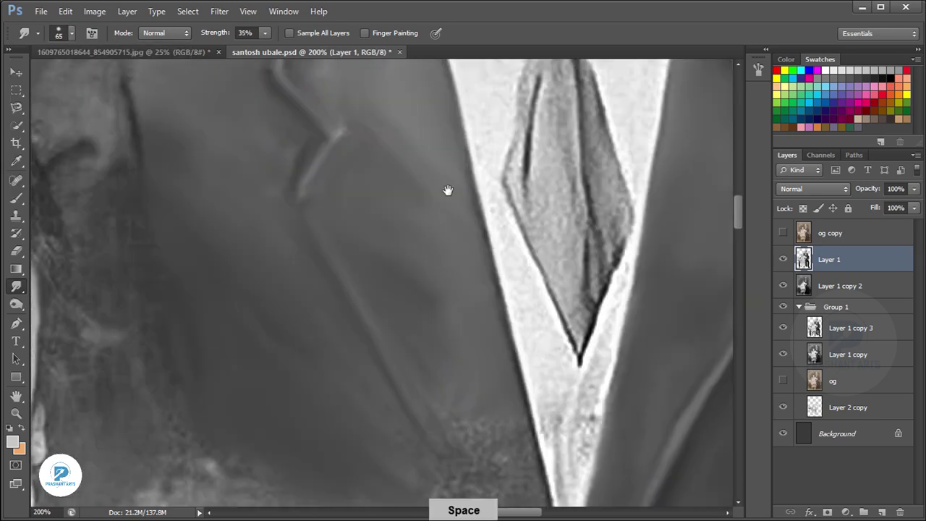
{"action": "scroll", "coordinate": [398, 270], "scroll_direction": "down", "scroll_amount": 3}
{"action": "scroll", "coordinate": [558, 242], "scroll_direction": "up", "scroll_amount": 3}
{"action": "scroll", "coordinate": [558, 241], "scroll_direction": "right", "scroll_amount": 2}
{"action": "scroll", "coordinate": [424, 429], "scroll_direction": "right", "scroll_amount": 2}
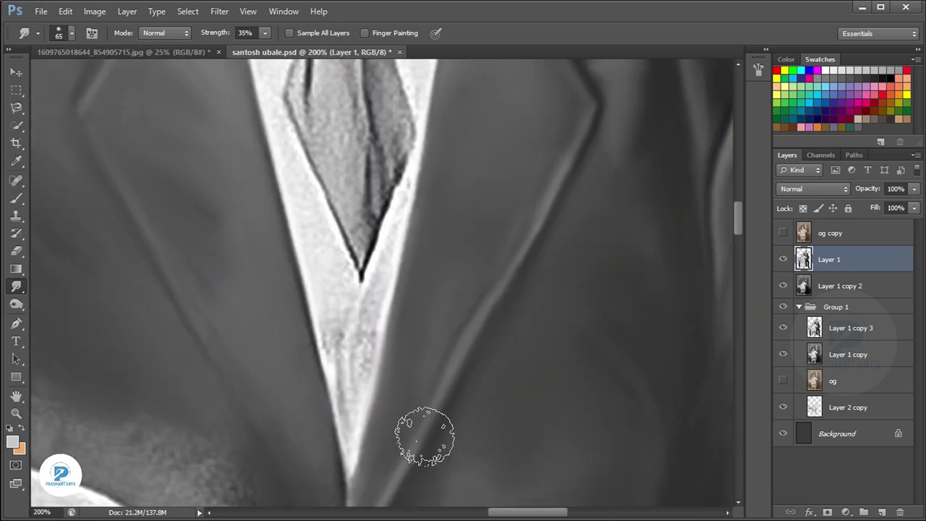
{"action": "scroll", "coordinate": [498, 270], "scroll_direction": "up", "scroll_amount": 3}
{"action": "scroll", "coordinate": [498, 270], "scroll_direction": "right", "scroll_amount": 2}
{"action": "scroll", "coordinate": [498, 270], "scroll_direction": "down", "scroll_amount": 5}
{"action": "scroll", "coordinate": [528, 149], "scroll_direction": "right", "scroll_amount": 3}
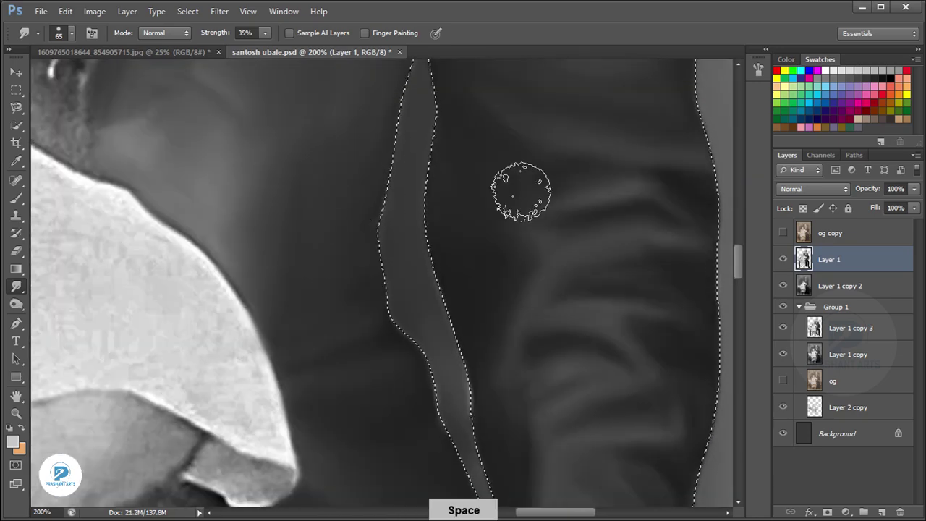
{"action": "scroll", "coordinate": [401, 197], "scroll_direction": "down", "scroll_amount": 5}
{"action": "key", "text": "ctrl+minus"}
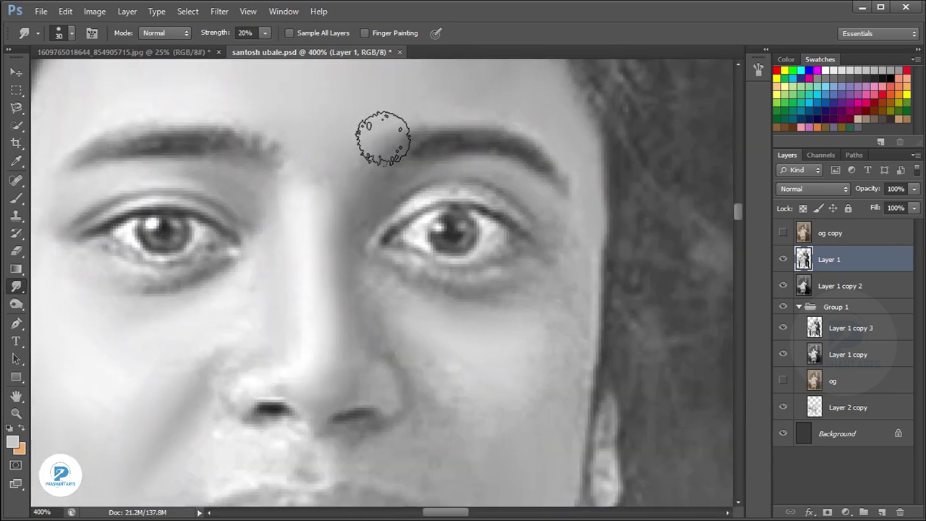
Smudge the upper collar area with the brush enlarged to 25.
{"action": "scroll", "coordinate": [471, 370], "scroll_direction": "down", "scroll_amount": 3}
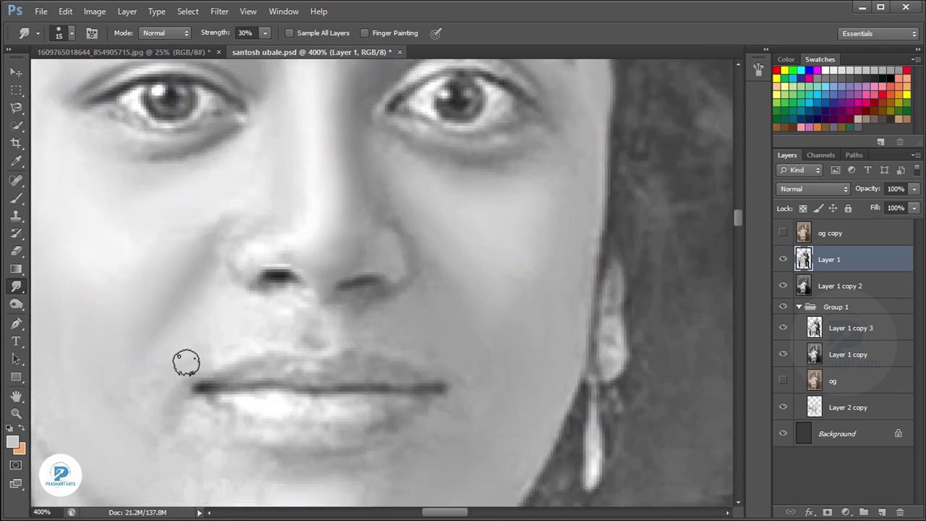
{"action": "scroll", "coordinate": [409, 356], "scroll_direction": "down", "scroll_amount": 3}
{"action": "scroll", "coordinate": [409, 356], "scroll_direction": "left", "scroll_amount": 2}
{"action": "key", "text": "bracketright"}
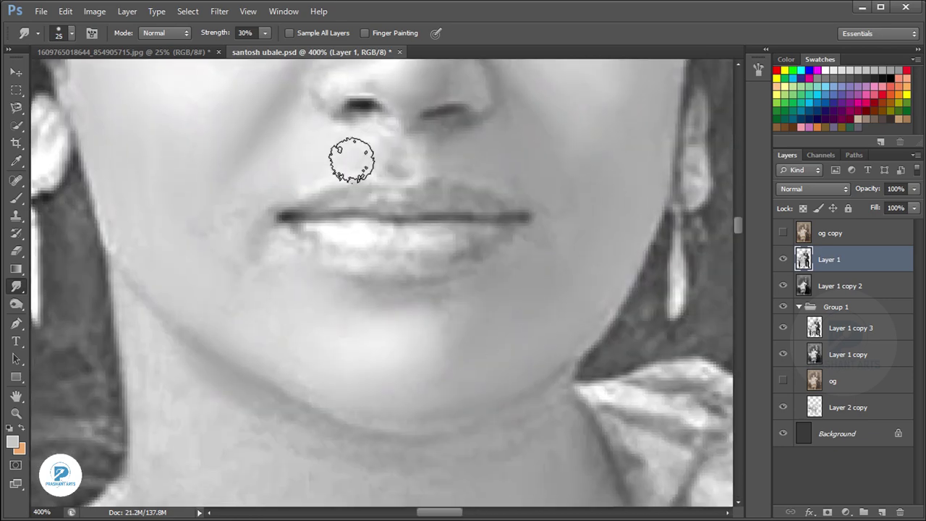
{"action": "scroll", "coordinate": [224, 173], "scroll_direction": "up", "scroll_amount": 1}
{"action": "scroll", "coordinate": [248, 289], "scroll_direction": "down", "scroll_amount": 3}
{"action": "scroll", "coordinate": [557, 207], "scroll_direction": "down", "scroll_amount": 2}
Smudge the collar at the woman's neck at 45% strength, resizing the brush.
{"action": "key", "text": "ctrl+minus"}
{"action": "key", "text": "ctrl+minus"}
{"action": "key", "text": "ctrl+minus"}
{"action": "key", "text": "bracketright"}
{"action": "key", "text": "bracketright"}
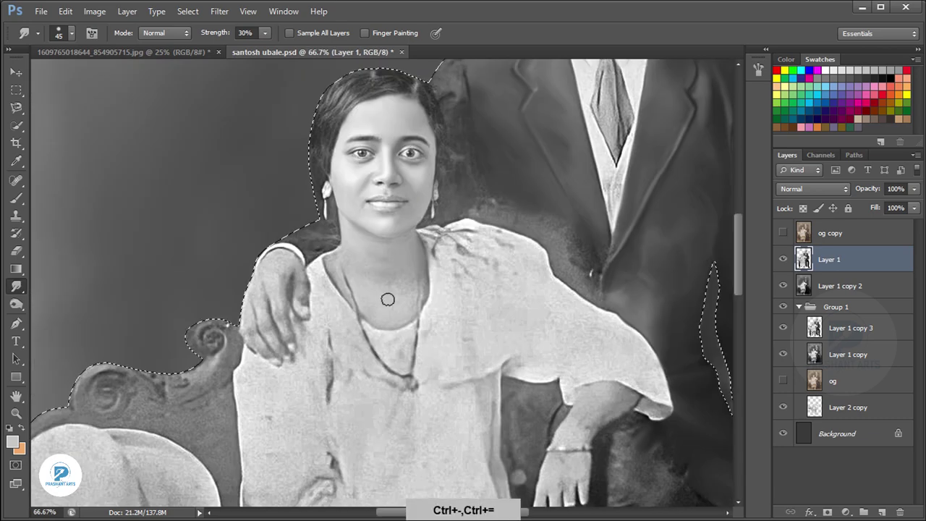
{"action": "key", "text": "ctrl+equal"}
{"action": "key", "text": "ctrl+equal"}
{"action": "key", "text": "bracketright"}
{"action": "key", "text": "bracketright"}
{"action": "key", "text": "bracketright"}
{"action": "key", "text": "ctrl+equal"}
{"action": "key", "text": "bracketleft"}
{"action": "key", "text": "bracketleft"}
{"action": "key", "text": "bracketleft"}
{"action": "key", "text": "ctrl+equal"}
{"action": "key", "text": "bracketleft"}
{"action": "key", "text": "bracketleft"}
{"action": "key", "text": "bracketleft"}
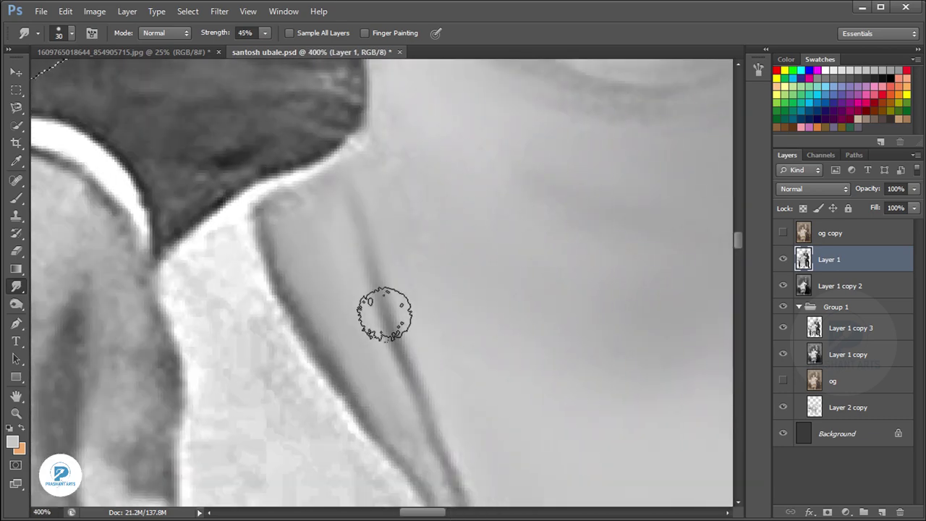
{"action": "key", "text": "4"}
{"action": "key", "text": "5"}
{"action": "key", "text": "bracketright"}
{"action": "key", "text": "bracketright"}
{"action": "key", "text": "bracketright"}
Smooth the dark collar region and the light grey areas along its edge.
{"action": "mouse_move", "coordinate": [456, 113]}
{"action": "left_mouse_down"}
{"action": "mouse_move", "coordinate": [386, 306]}
{"action": "mouse_move", "coordinate": [494, 268]}
{"action": "mouse_move", "coordinate": [295, 210]}
{"action": "mouse_move", "coordinate": [426, 122]}
{"action": "mouse_move", "coordinate": [368, 150]}
{"action": "mouse_move", "coordinate": [379, 331]}
{"action": "mouse_move", "coordinate": [549, 232]}
{"action": "mouse_move", "coordinate": [542, 174]}
{"action": "mouse_move", "coordinate": [337, 263]}
{"action": "mouse_move", "coordinate": [455, 320]}
{"action": "mouse_move", "coordinate": [365, 265]}
{"action": "mouse_move", "coordinate": [441, 123]}
{"action": "mouse_move", "coordinate": [565, 228]}
{"action": "mouse_move", "coordinate": [365, 251]}
{"action": "mouse_move", "coordinate": [579, 260]}
{"action": "left_mouse_up"}
{"action": "key", "text": "bracketright"}
{"action": "key", "text": "bracketright"}
{"action": "key", "text": "bracketright"}
{"action": "key", "text": "bracketleft"}
{"action": "key", "text": "bracketleft"}
{"action": "key", "text": "bracketleft"}
{"action": "left_click_drag", "start_coordinate": [265, 259], "coordinate": [250, 172]}
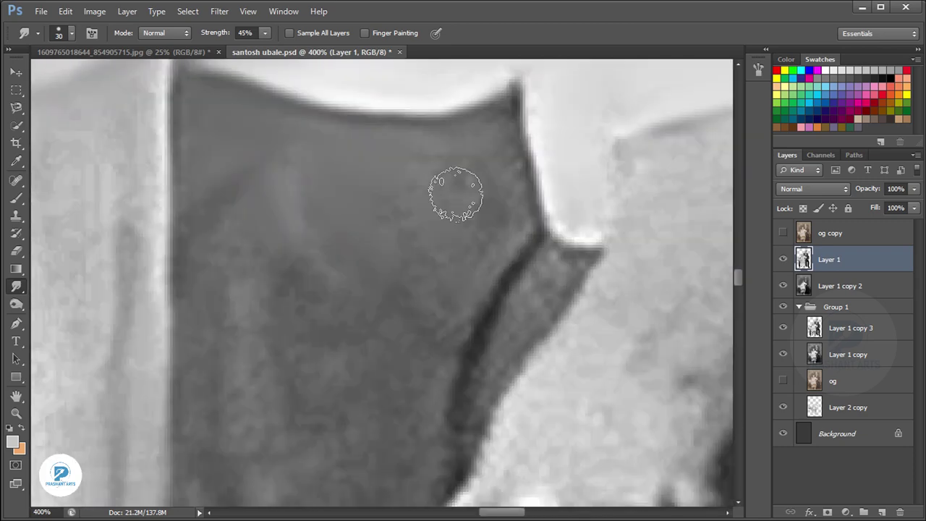
{"action": "key", "text": "bracketright"}
{"action": "key", "text": "bracketright"}
{"action": "key", "text": "bracketright"}
{"action": "mouse_move", "coordinate": [163, 176]}
{"action": "left_mouse_down"}
{"action": "mouse_move", "coordinate": [140, 306]}
{"action": "mouse_move", "coordinate": [362, 233]}
{"action": "mouse_move", "coordinate": [248, 252]}
{"action": "mouse_move", "coordinate": [413, 217]}
{"action": "mouse_move", "coordinate": [135, 186]}
{"action": "mouse_move", "coordinate": [393, 135]}
{"action": "mouse_move", "coordinate": [344, 348]}
{"action": "mouse_move", "coordinate": [463, 166]}
{"action": "mouse_move", "coordinate": [166, 207]}
{"action": "mouse_move", "coordinate": [279, 273]}
{"action": "mouse_move", "coordinate": [287, 200]}
{"action": "left_mouse_up"}
{"action": "key", "text": "bracketleft"}
{"action": "mouse_move", "coordinate": [420, 196]}
{"action": "left_mouse_down"}
{"action": "mouse_move", "coordinate": [222, 207]}
{"action": "mouse_move", "coordinate": [211, 403]}
{"action": "mouse_move", "coordinate": [392, 294]}
{"action": "mouse_move", "coordinate": [261, 225]}
{"action": "mouse_move", "coordinate": [358, 242]}
{"action": "left_mouse_up"}
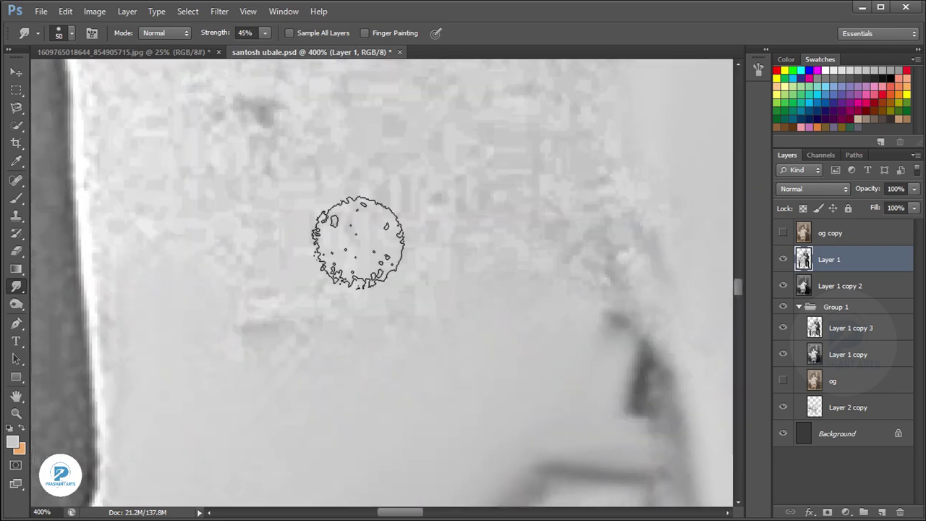
{"action": "mouse_move", "coordinate": [400, 212]}
{"action": "left_mouse_down"}
{"action": "mouse_move", "coordinate": [338, 306]}
{"action": "mouse_move", "coordinate": [413, 258]}
{"action": "mouse_move", "coordinate": [186, 403]}
{"action": "left_mouse_up"}
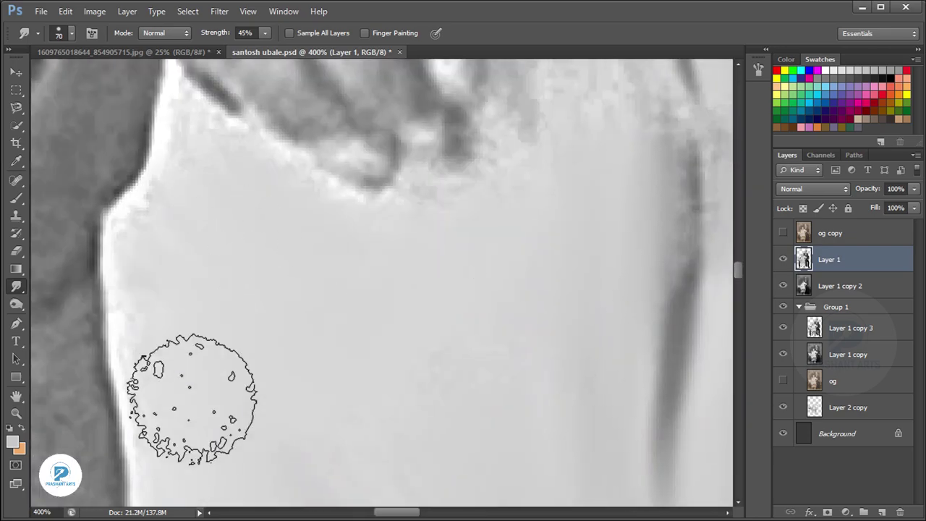
Smudge the lower skirt with a larger brush, then the hat at 50% strength.
{"action": "key", "text": "ctrl+minus"}
{"action": "key", "text": "ctrl+minus"}
{"action": "key", "text": "ctrl+minus"}
{"action": "key", "text": "ctrl+plus"}
{"action": "key", "text": "bracketright"}
{"action": "key", "text": "bracketright"}
{"action": "key", "text": "bracketright"}
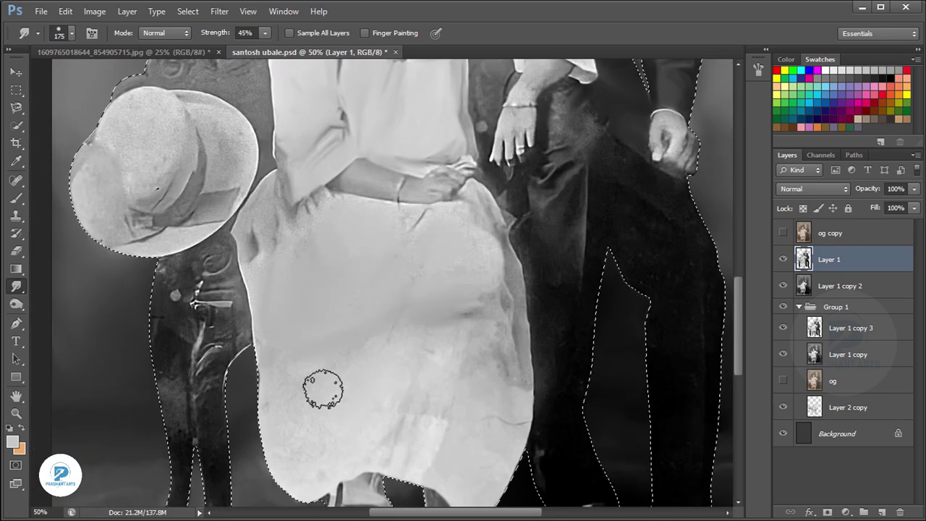
{"action": "key", "text": "ctrl+minus"}
{"action": "key", "text": "ctrl+minus"}
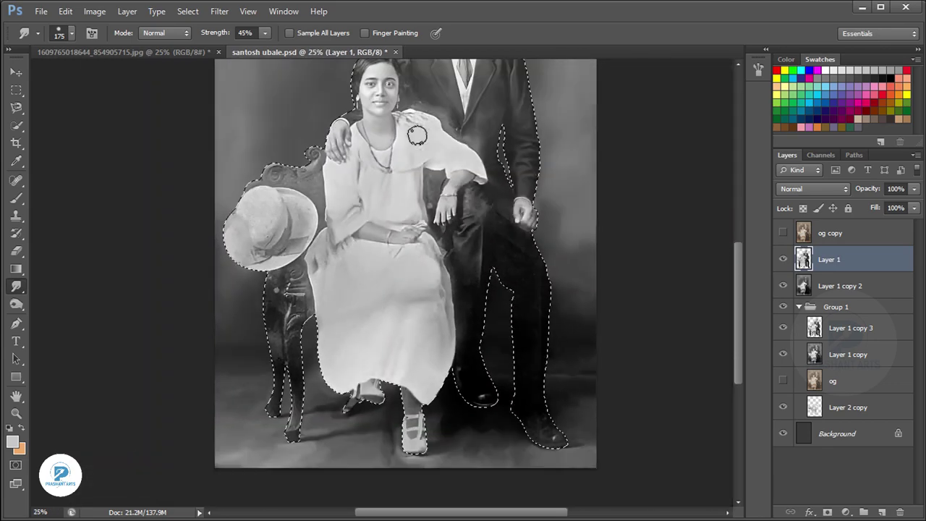
{"action": "key", "text": "ctrl+plus"}
{"action": "key", "text": "ctrl+plus"}
{"action": "key", "text": "ctrl+plus"}
{"action": "key", "text": "ctrl+plus"}
{"action": "key", "text": "ctrl+plus"}
{"action": "key", "text": "ctrl+plus"}
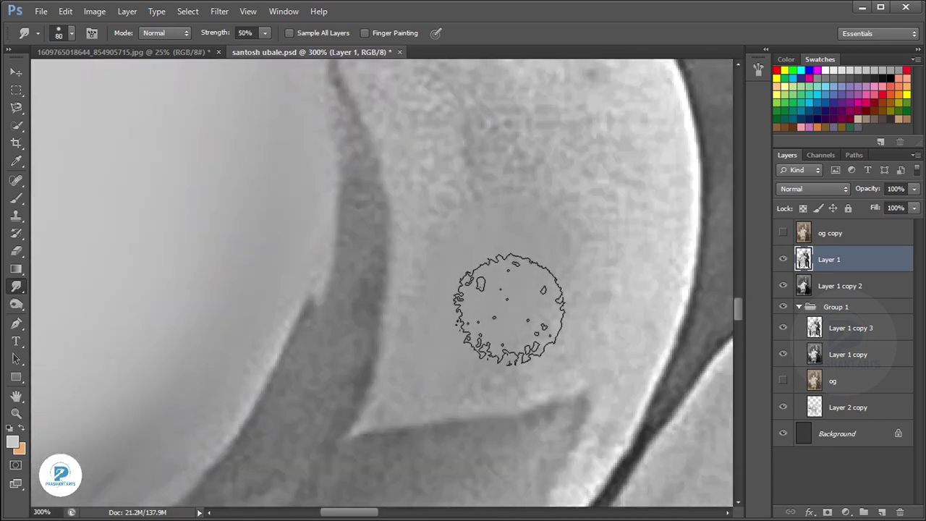
{"action": "key", "text": "bracketleft"}
{"action": "key", "text": "bracketleft"}
{"action": "key", "text": "bracketleft"}
{"action": "key", "text": "5"}
{"action": "key", "text": "ctrl+minus"}
{"action": "key", "text": "ctrl+minus"}
{"action": "key", "text": "ctrl+plus"}
{"action": "key", "text": "bracketleft"}
{"action": "key", "text": "bracketleft"}
{"action": "key", "text": "bracketleft"}
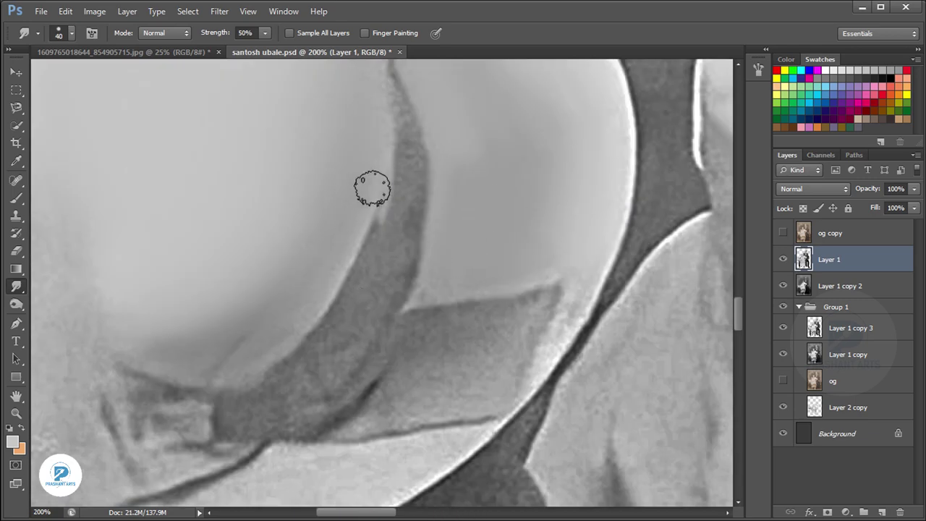
{"action": "key", "text": "ctrl+minus"}
{"action": "key", "text": "ctrl+minus"}
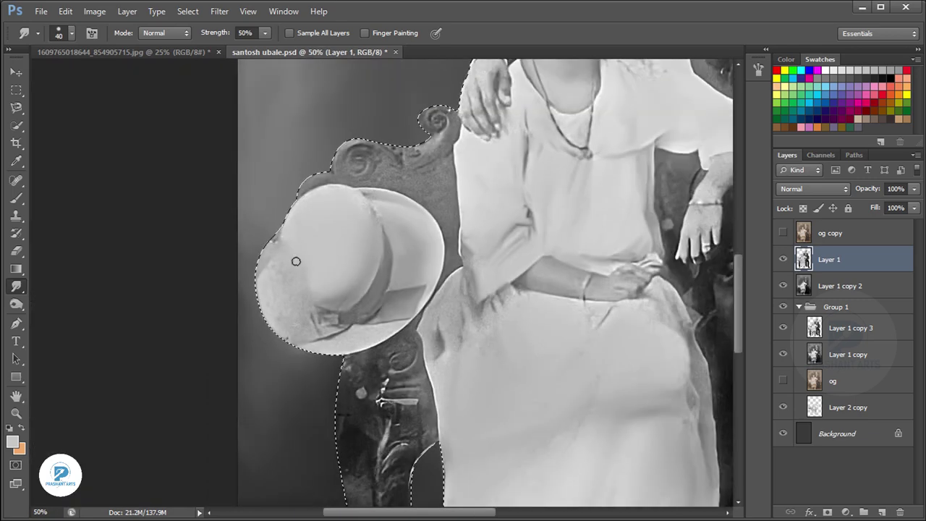
Smudge the hat folds at 70% strength, undoing the last hat strokes.
{"action": "scroll", "coordinate": [296, 260], "scroll_direction": "up", "scroll_amount": 3}
{"action": "scroll", "coordinate": [459, 403], "scroll_direction": "up", "scroll_amount": 3}
{"action": "key", "text": "bracketright"}
{"action": "key", "text": "bracketright"}
{"action": "key", "text": "bracketright"}
{"action": "key", "text": "7"}
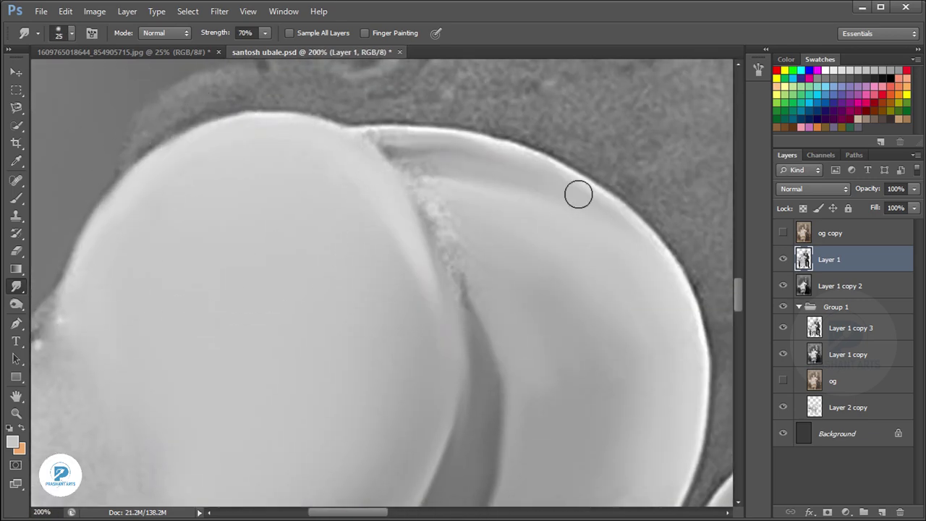
{"action": "key", "text": "bracketright"}
{"action": "mouse_move", "coordinate": [596, 276]}
{"action": "left_mouse_down"}
{"action": "mouse_move", "coordinate": [533, 232]}
{"action": "mouse_move", "coordinate": [422, 239]}
{"action": "mouse_move", "coordinate": [306, 384]}
{"action": "mouse_move", "coordinate": [485, 179]}
{"action": "left_mouse_up"}
{"action": "key", "text": "ctrl+plus"}
{"action": "left_click_drag", "start_coordinate": [506, 285], "coordinate": [513, 224]}
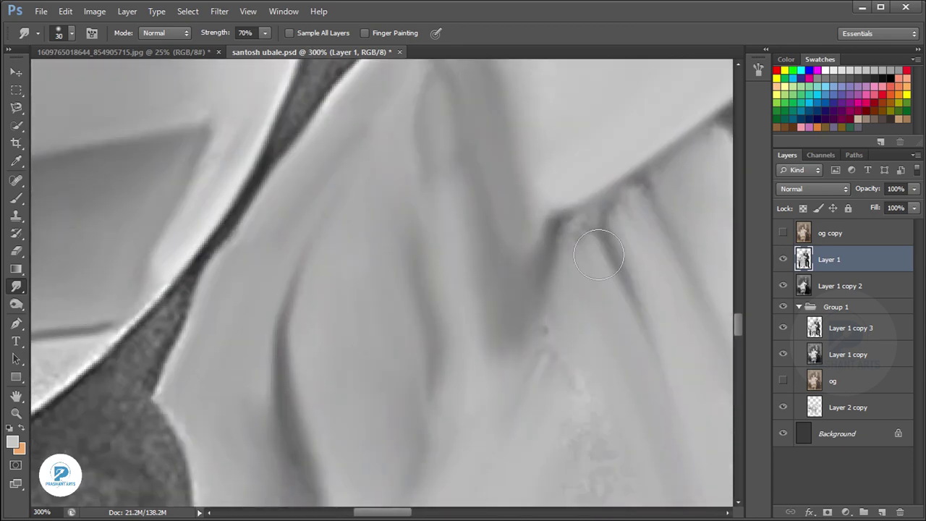
{"action": "key", "text": "bracketleft"}
{"action": "left_click_drag", "start_coordinate": [583, 202], "coordinate": [379, 383]}
{"action": "mouse_move", "coordinate": [552, 225]}
{"action": "left_mouse_down"}
{"action": "mouse_move", "coordinate": [420, 219]}
{"action": "mouse_move", "coordinate": [505, 271]}
{"action": "left_mouse_up"}
{"action": "key", "text": "ctrl+alt+z"}
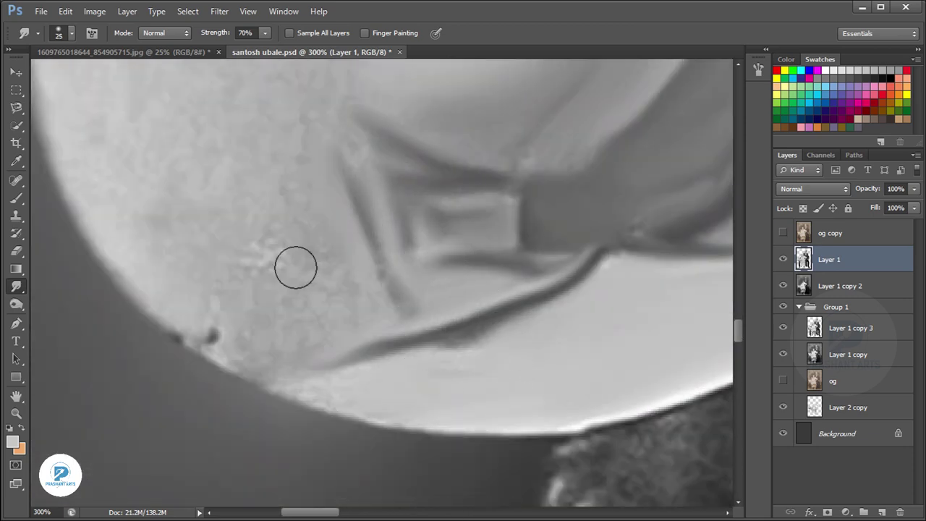
Smudge along the hat's left side and edge with a 35 brush.
{"action": "key", "text": "bracketright"}
{"action": "key", "text": "bracketright"}
{"action": "mouse_move", "coordinate": [263, 403]}
{"action": "left_mouse_down"}
{"action": "mouse_move", "coordinate": [337, 217]}
{"action": "mouse_move", "coordinate": [376, 294]}
{"action": "left_mouse_up"}
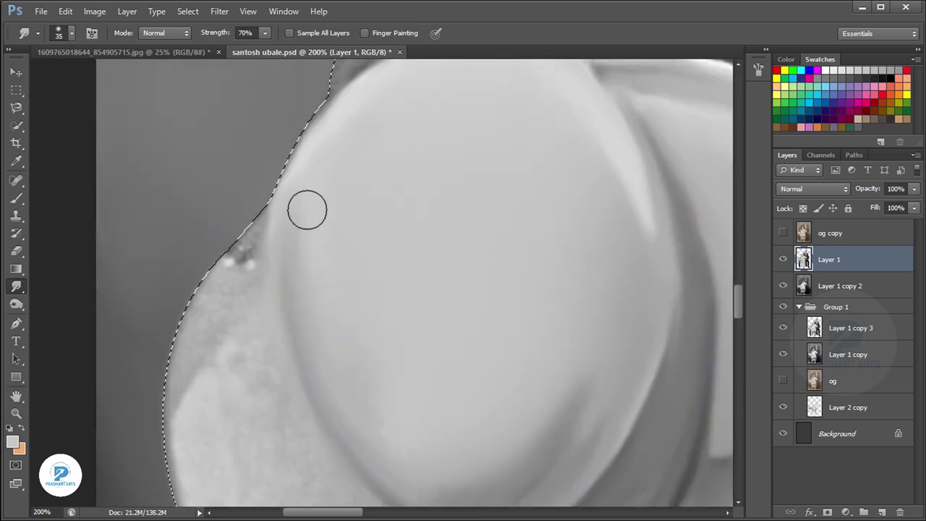
{"action": "left_click_drag", "start_coordinate": [307, 210], "coordinate": [426, 349]}
{"action": "key", "text": "ctrl+alt+0"}
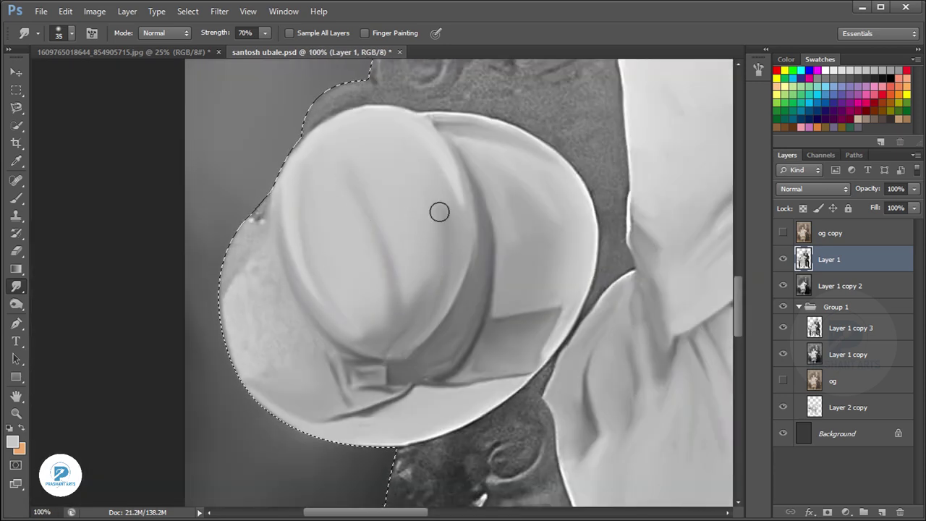
{"action": "left_click_drag", "start_coordinate": [292, 201], "coordinate": [281, 240]}
{"action": "left_click_drag", "start_coordinate": [211, 384], "coordinate": [289, 232]}
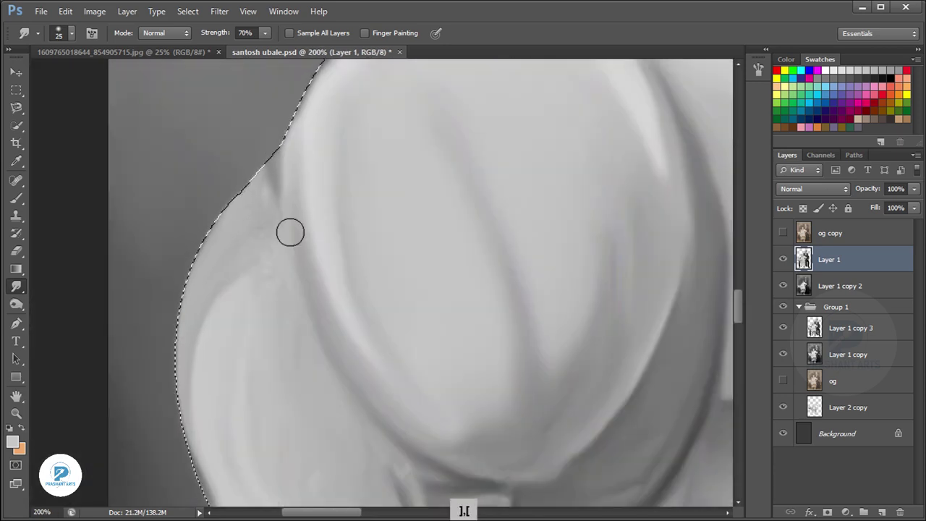
{"action": "right_click", "coordinate": [279, 151]}
Refine the hat's upper-left edge and lower brim with a smaller brush.
{"action": "key", "text": "ctrl+minus"}
{"action": "key", "text": "ctrl+equal"}
{"action": "key", "text": "ctrl+minus"}
{"action": "key", "text": "bracketleft"}
{"action": "key", "text": "bracketleft"}
{"action": "key", "text": "ctrl+equal"}
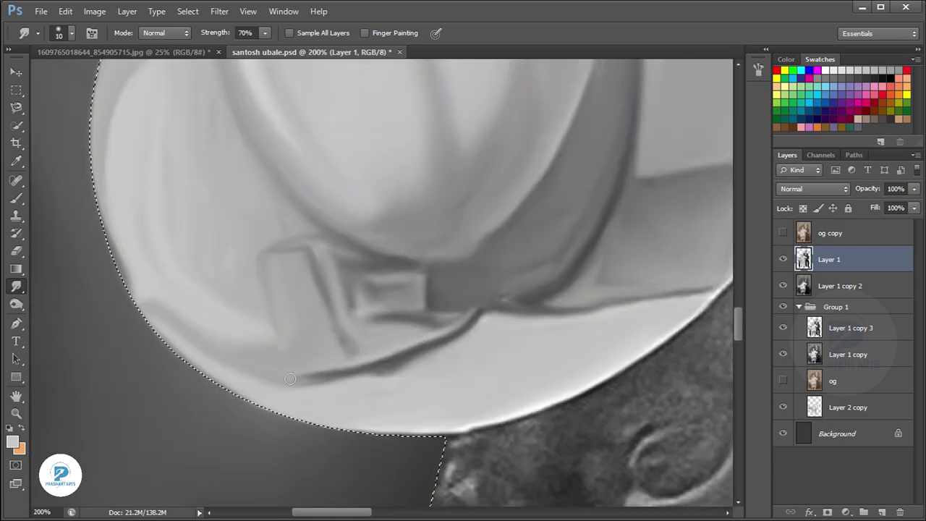
{"action": "key", "text": "ctrl+minus"}
{"action": "key", "text": "ctrl+minus"}
{"action": "key", "text": "ctrl+minus"}
{"action": "key", "text": "ctrl+minus"}
{"action": "key", "text": "ctrl+equal"}
{"action": "key", "text": "ctrl+equal"}
{"action": "key", "text": "ctrl+equal"}
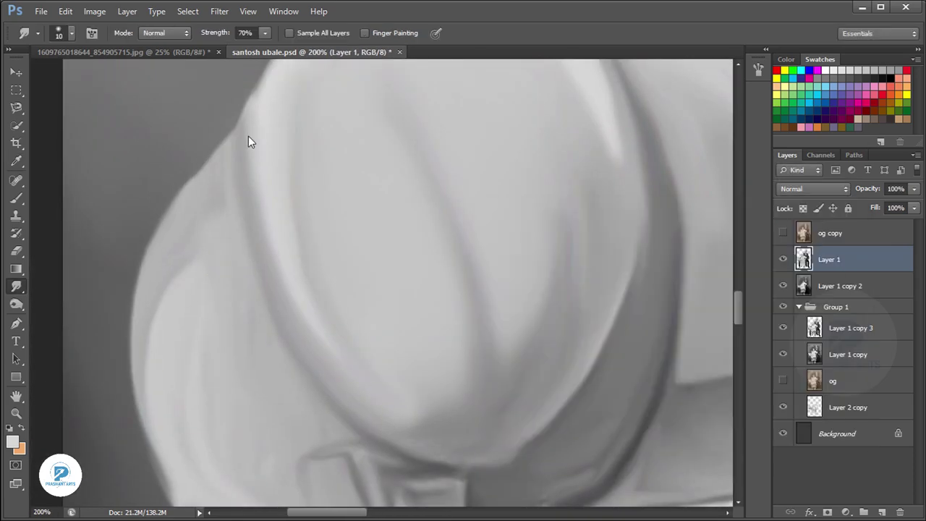
{"action": "left_click_drag", "start_coordinate": [339, 200], "coordinate": [220, 311]}
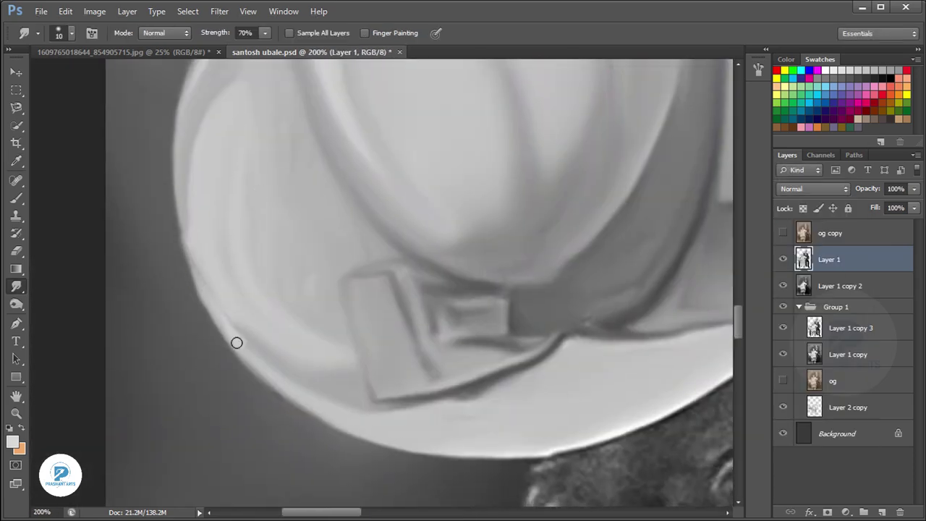
{"action": "left_click_drag", "start_coordinate": [237, 343], "coordinate": [516, 191]}
{"action": "mouse_move", "coordinate": [495, 277]}
{"action": "left_mouse_down"}
{"action": "mouse_move", "coordinate": [543, 275]}
{"action": "mouse_move", "coordinate": [542, 292]}
{"action": "left_mouse_up"}
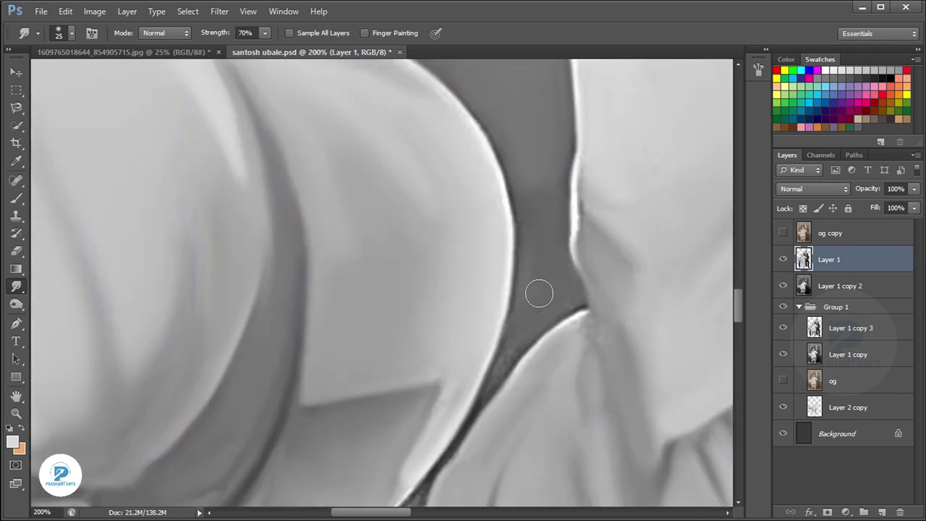
{"action": "key", "text": "ctrl+equal"}
Smudge the chair's carved swirl and the carving beside it smooth with a smaller brush.
{"action": "key", "text": "bracketleft"}
{"action": "mouse_move", "coordinate": [415, 325]}
{"action": "left_mouse_down"}
{"action": "mouse_move", "coordinate": [547, 196]}
{"action": "mouse_move", "coordinate": [489, 271]}
{"action": "left_mouse_up"}
{"action": "left_click_drag", "start_coordinate": [486, 113], "coordinate": [489, 184]}
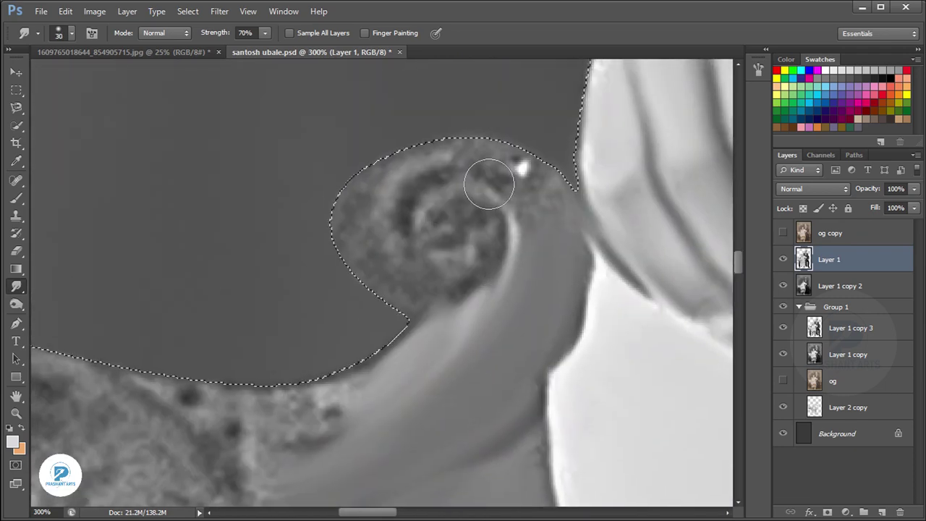
{"action": "scroll", "coordinate": [424, 284], "scroll_direction": "down", "scroll_amount": 5}
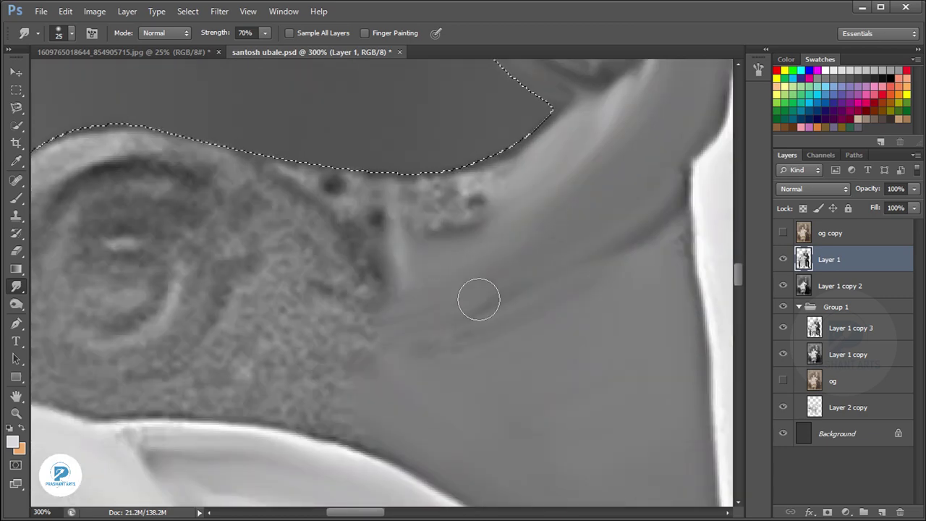
{"action": "left_click_drag", "start_coordinate": [291, 316], "coordinate": [498, 289]}
{"action": "key", "text": "bracketright"}
{"action": "key", "text": "bracketright"}
{"action": "key", "text": "bracketright"}
{"action": "key", "text": "bracketleft"}
{"action": "mouse_move", "coordinate": [345, 296]}
{"action": "left_mouse_down"}
{"action": "mouse_move", "coordinate": [472, 224]}
{"action": "mouse_move", "coordinate": [456, 130]}
{"action": "mouse_move", "coordinate": [502, 118]}
{"action": "left_mouse_up"}
{"action": "scroll", "coordinate": [491, 223], "scroll_direction": "up", "scroll_amount": 3}
{"action": "left_click_drag", "start_coordinate": [491, 223], "coordinate": [554, 227]}
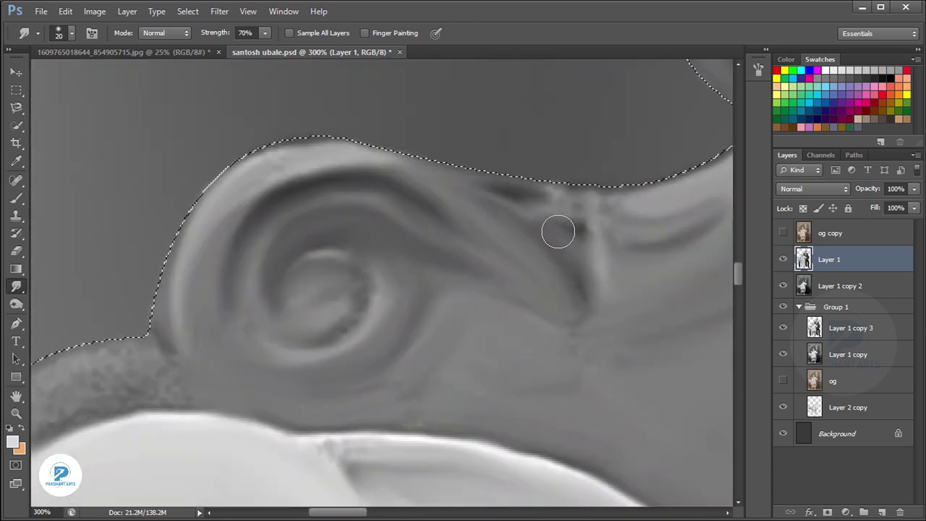
Zoom in on the dark carving and smudge its noisy texture at 75% strength.
{"action": "scroll", "coordinate": [289, 304], "scroll_direction": "down", "scroll_amount": 5}
{"action": "scroll", "coordinate": [430, 201], "scroll_direction": "down", "scroll_amount": 3}
{"action": "key", "text": "ctrl+minus"}
{"action": "key", "text": "ctrl+minus"}
{"action": "key", "text": "ctrl+minus"}
{"action": "key", "text": "ctrl+equal"}
{"action": "key", "text": "ctrl+equal"}
{"action": "key", "text": "ctrl+equal"}
{"action": "key", "text": "bracketright"}
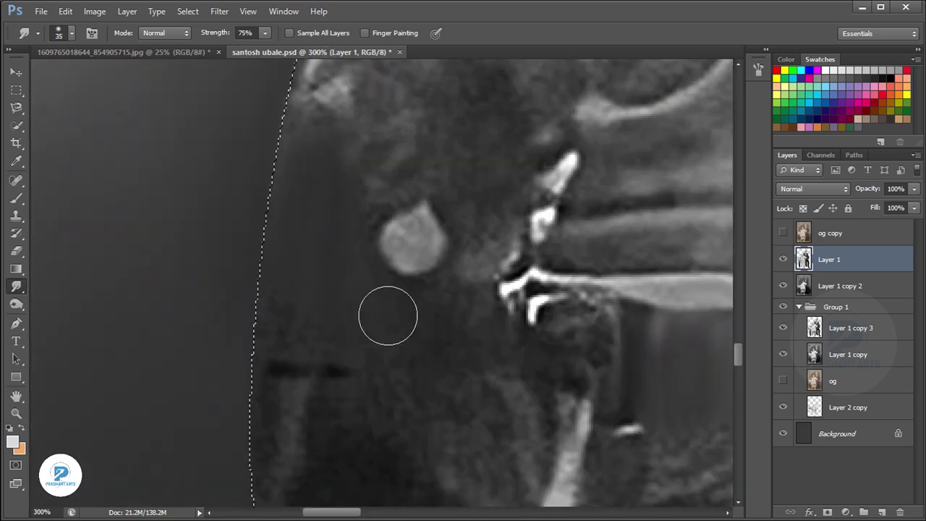
{"action": "key", "text": "7"}
{"action": "key", "text": "5"}
{"action": "scroll", "coordinate": [462, 203], "scroll_direction": "down", "scroll_amount": 3}
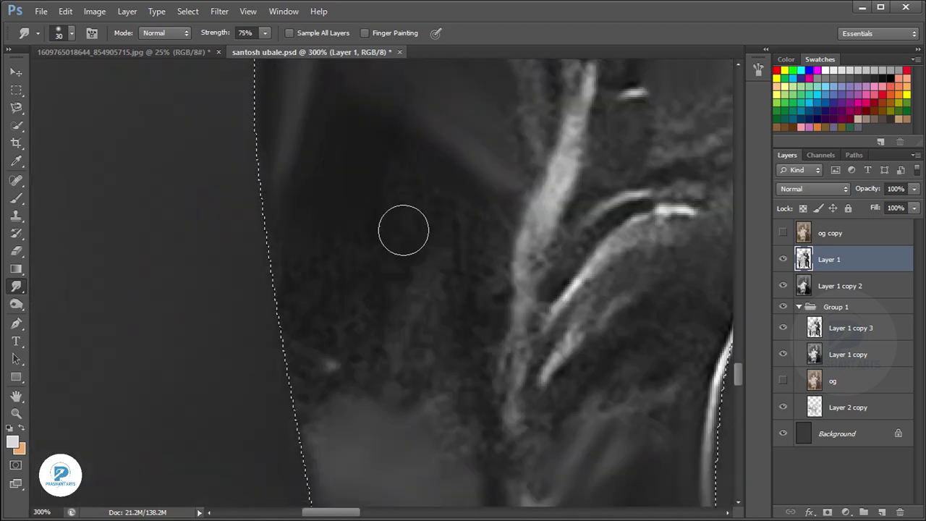
{"action": "mouse_move", "coordinate": [403, 227]}
{"action": "left_mouse_down"}
{"action": "mouse_move", "coordinate": [382, 248]}
{"action": "mouse_move", "coordinate": [428, 362]}
{"action": "left_mouse_up"}
Smudge the texture near the bright strip and beside the selection edge.
{"action": "key", "text": "bracketleft"}
{"action": "scroll", "coordinate": [395, 263], "scroll_direction": "up", "scroll_amount": 3}
{"action": "scroll", "coordinate": [396, 263], "scroll_direction": "right", "scroll_amount": 3}
{"action": "mouse_move", "coordinate": [396, 262]}
{"action": "left_mouse_down"}
{"action": "mouse_move", "coordinate": [352, 108]}
{"action": "mouse_move", "coordinate": [306, 205]}
{"action": "left_mouse_up"}
{"action": "scroll", "coordinate": [399, 137], "scroll_direction": "down", "scroll_amount": 3}
{"action": "mouse_move", "coordinate": [336, 345]}
{"action": "left_mouse_down"}
{"action": "mouse_move", "coordinate": [467, 224]}
{"action": "mouse_move", "coordinate": [290, 285]}
{"action": "left_mouse_up"}
{"action": "scroll", "coordinate": [289, 285], "scroll_direction": "down", "scroll_amount": 3}
{"action": "scroll", "coordinate": [352, 299], "scroll_direction": "down", "scroll_amount": 4}
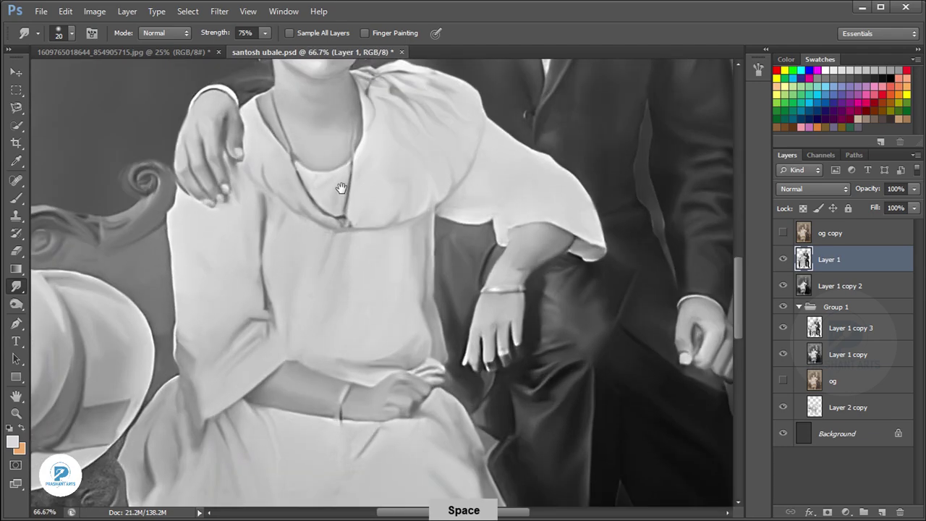
{"action": "scroll", "coordinate": [369, 240], "scroll_direction": "up", "scroll_amount": 3}
Undo a stray stroke, then soften the carving's dark bands and the area under the hat brim.
{"action": "key", "text": "ctrl+alt+z"}
{"action": "scroll", "coordinate": [223, 292], "scroll_direction": "up", "scroll_amount": 5}
{"action": "left_click_drag", "start_coordinate": [382, 197], "coordinate": [417, 194]}
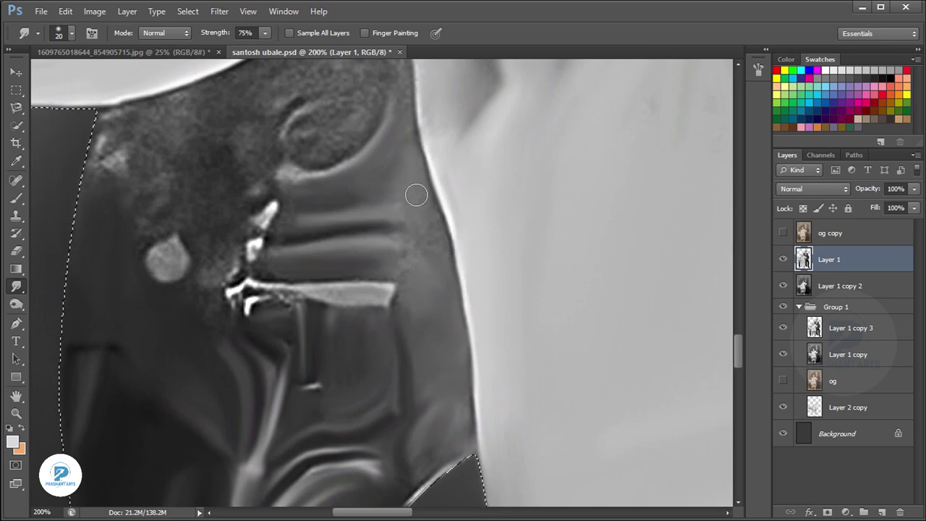
{"action": "scroll", "coordinate": [391, 168], "scroll_direction": "up", "scroll_amount": 3}
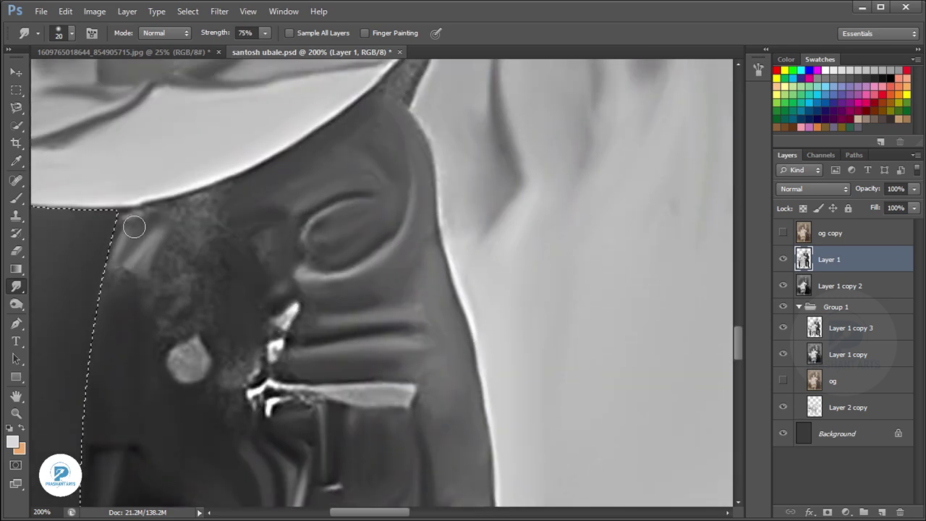
{"action": "mouse_move", "coordinate": [134, 227]}
{"action": "left_mouse_down"}
{"action": "mouse_move", "coordinate": [293, 372]}
{"action": "mouse_move", "coordinate": [255, 197]}
{"action": "left_mouse_up"}
{"action": "scroll", "coordinate": [273, 310], "scroll_direction": "down", "scroll_amount": 4}
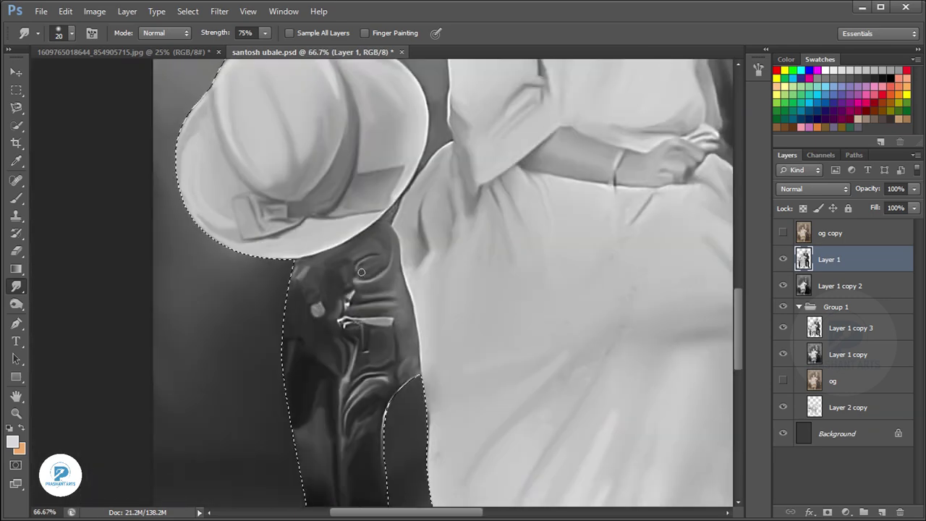
{"action": "scroll", "coordinate": [334, 248], "scroll_direction": "up", "scroll_amount": 4}
Apply Levels to the whole image, raising the black point to deepen shadows.
{"action": "key", "text": "ctrl+0"}
{"action": "key", "text": "ctrl+l"}
{"action": "left_click_drag", "start_coordinate": [557, 383], "coordinate": [583, 384]}
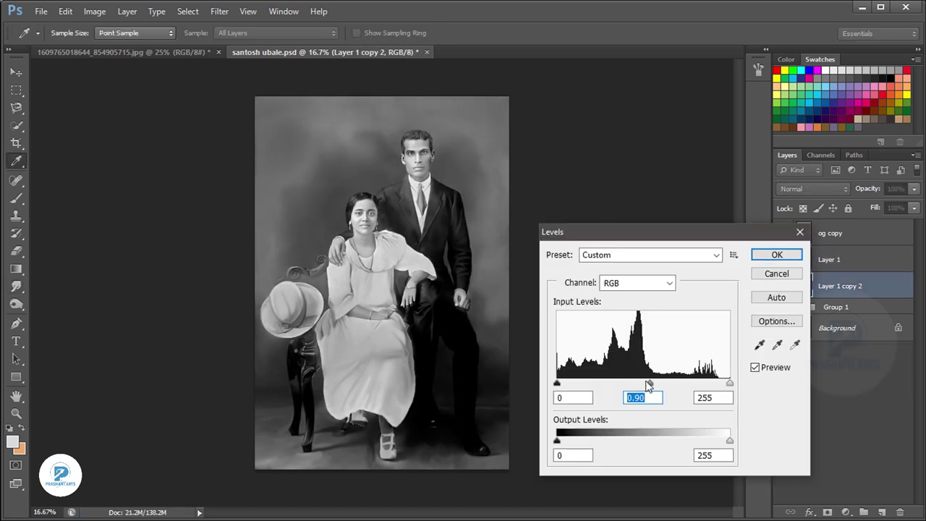
{"action": "left_click", "coordinate": [562, 395]}
{"action": "key", "text": "Return"}
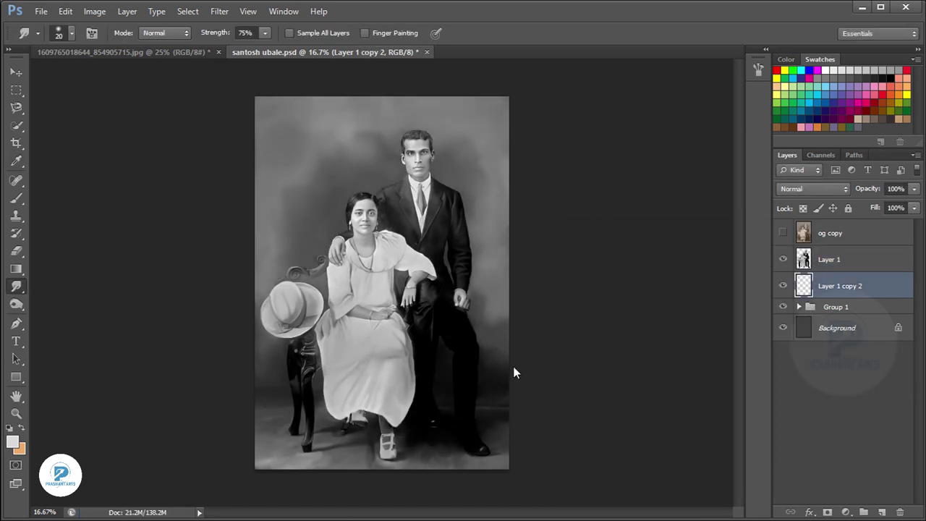
Save the PSD document.
{"action": "scroll", "coordinate": [347, 434], "scroll_direction": "up", "scroll_amount": 2}
{"action": "key", "text": "bracketright"}
{"action": "key", "text": "bracketright"}
{"action": "key", "text": "bracketright"}
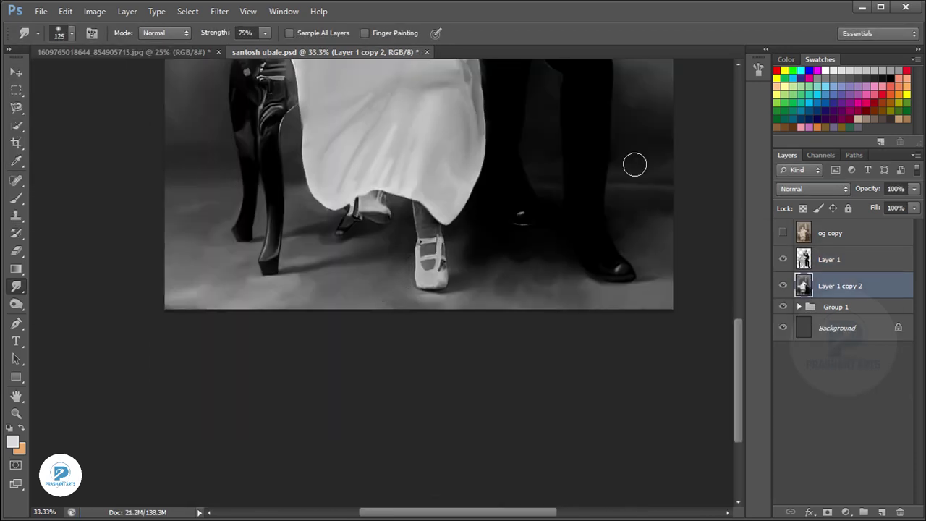
{"action": "key", "text": "ctrl+s"}
{"action": "key", "text": "ctrl+minus"}
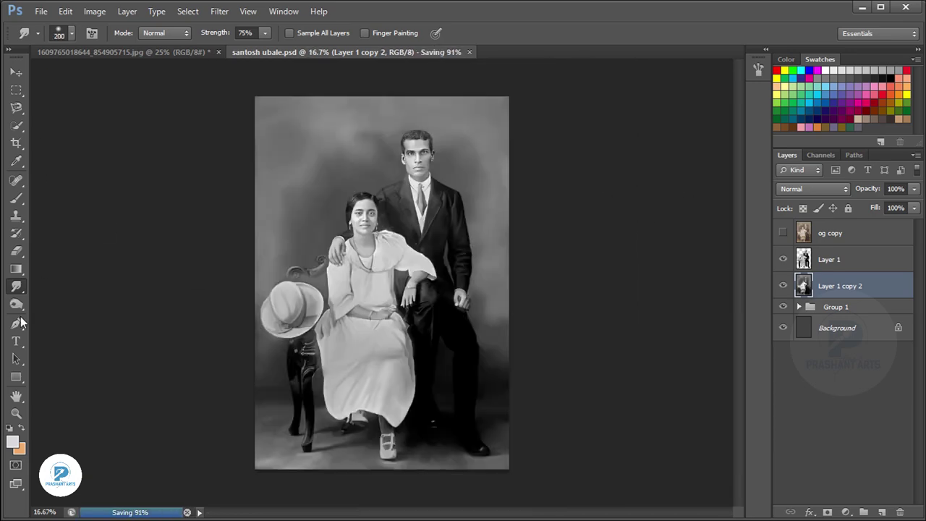
Turn the man's hair path into a 2-pixel feathered selection and apply Levels to it.
{"action": "key", "text": "p"}
{"action": "key", "text": "ctrl+equal"}
{"action": "key", "text": "ctrl+equal"}
{"action": "key", "text": "ctrl+equal"}
{"action": "key", "text": "ctrl+equal"}
{"action": "key", "text": "ctrl+Return"}
{"action": "key", "text": "shift+F6"}
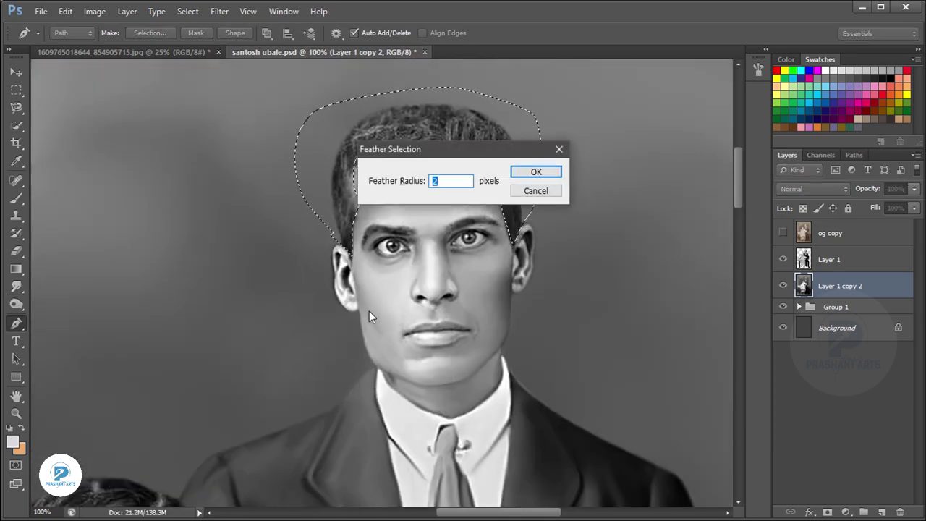
{"action": "key", "text": "Return"}
{"action": "key", "text": "ctrl+l"}
{"action": "key", "text": "Return"}
Zoom in on the woman with the Dodge/Burn tools and swap foreground and background colours.
{"action": "key", "text": "v"}
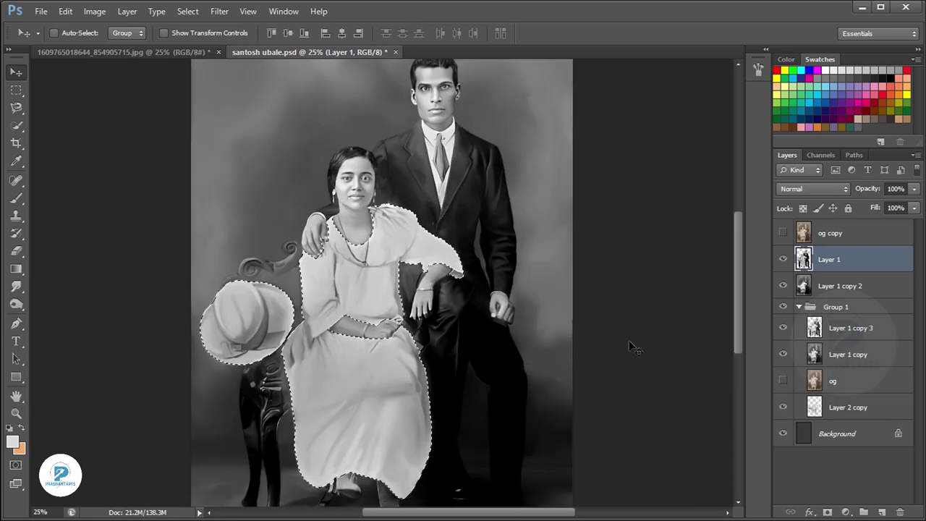
{"action": "key", "text": "o"}
{"action": "key", "text": "ctrl+equal"}
{"action": "key", "text": "shift+o"}
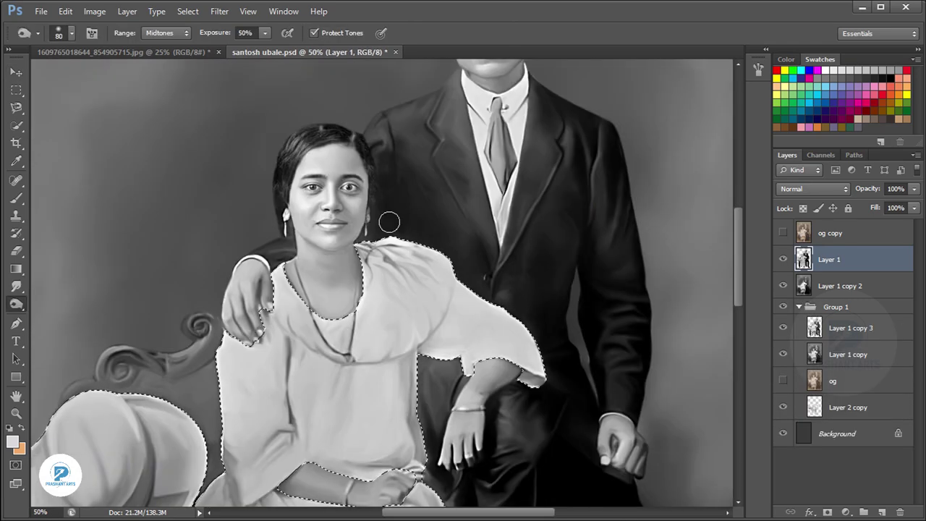
{"action": "key", "text": "x"}
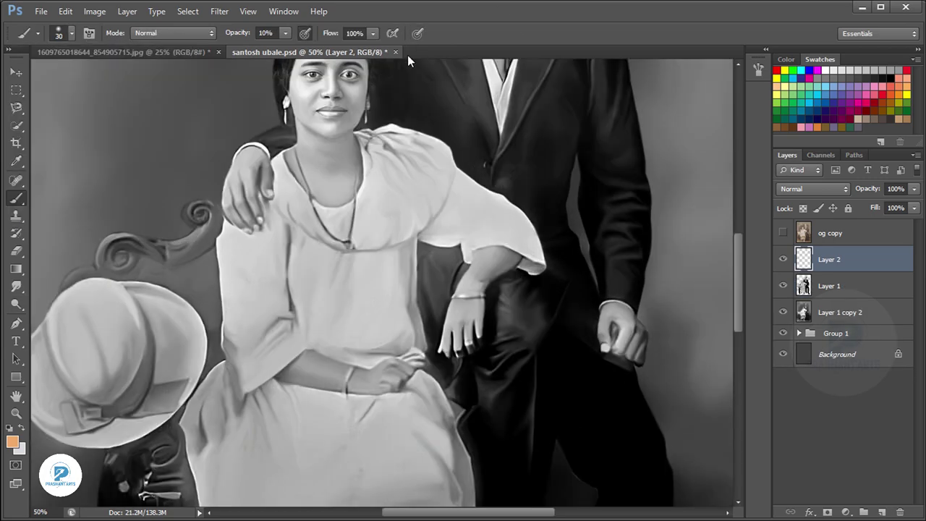
Undo the last paint stroke, bring the hat into view and raise the brush opacity.
{"action": "scroll", "coordinate": [570, 207], "scroll_direction": "down", "scroll_amount": 5}
{"action": "key", "text": "ctrl+alt+z"}
{"action": "left_click_drag", "start_coordinate": [378, 343], "coordinate": [269, 352]}
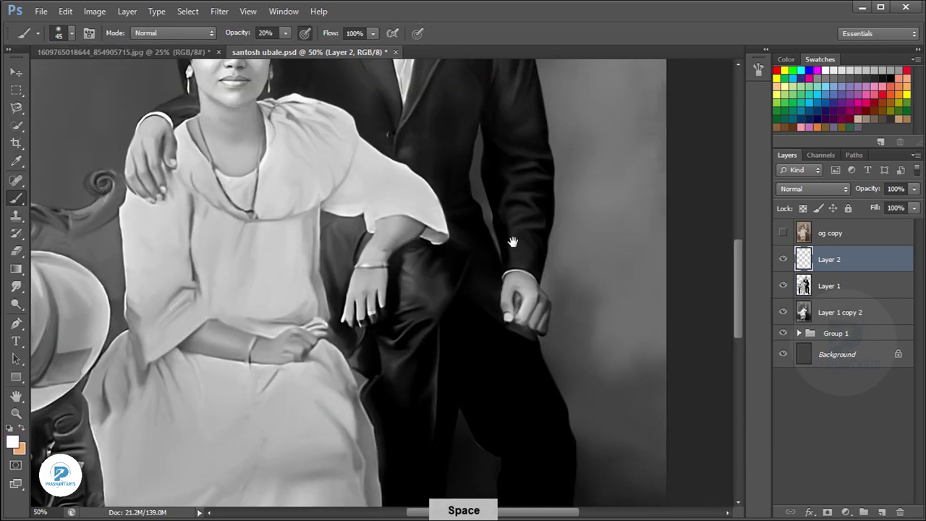
{"action": "scroll", "coordinate": [309, 285], "scroll_direction": "up", "scroll_amount": 2}
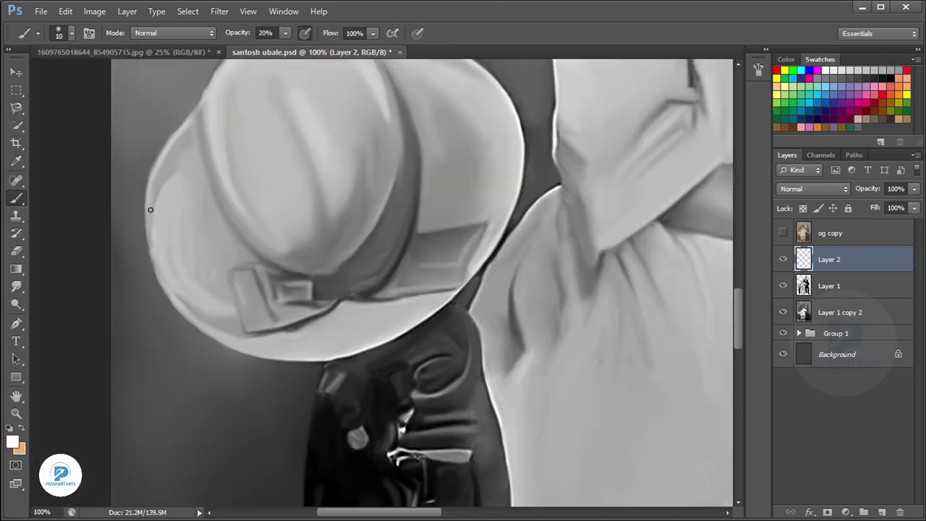
{"action": "scroll", "coordinate": [387, 185], "scroll_direction": "down", "scroll_amount": 2}
{"action": "scroll", "coordinate": [352, 315], "scroll_direction": "up", "scroll_amount": 1}
{"action": "key", "text": "8"}
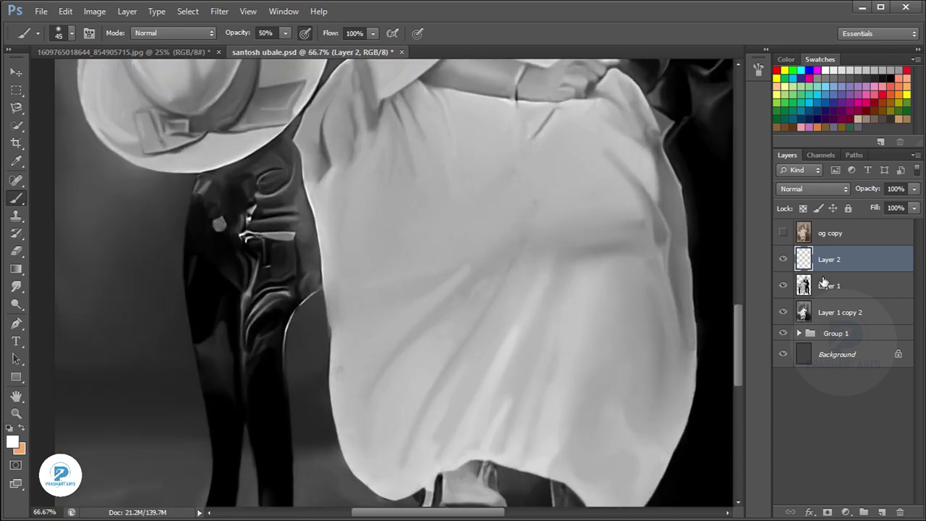
Paint soft shading on the dress, stepping back strokes and lowering the brush opacity.
{"action": "left_click", "coordinate": [804, 286], "text": "ctrl"}
{"action": "left_click_drag", "start_coordinate": [340, 304], "coordinate": [379, 444]}
{"action": "key", "text": "ctrl+alt+z"}
{"action": "key", "text": "2"}
{"action": "key", "text": "6"}
{"action": "key", "text": "ctrl+alt+z"}
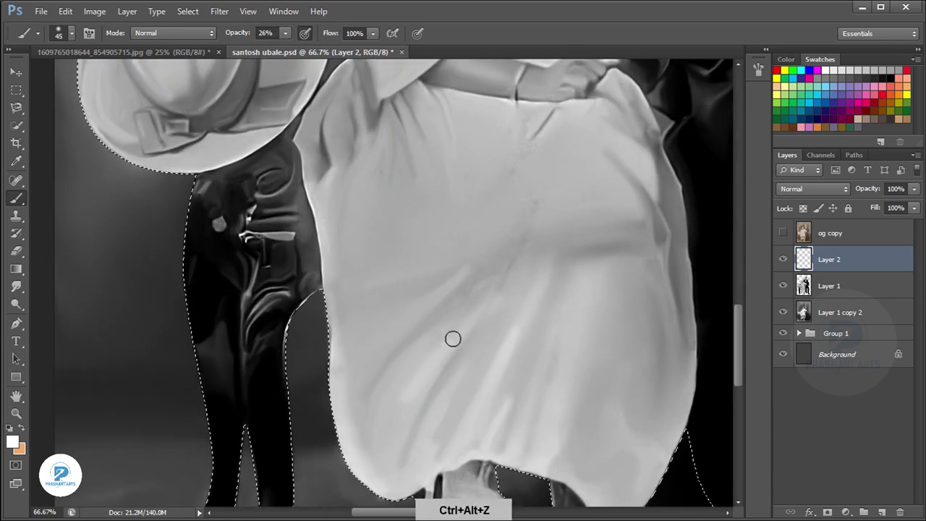
{"action": "key", "text": "ctrl+alt+z"}
{"action": "key", "text": "ctrl+alt+z"}
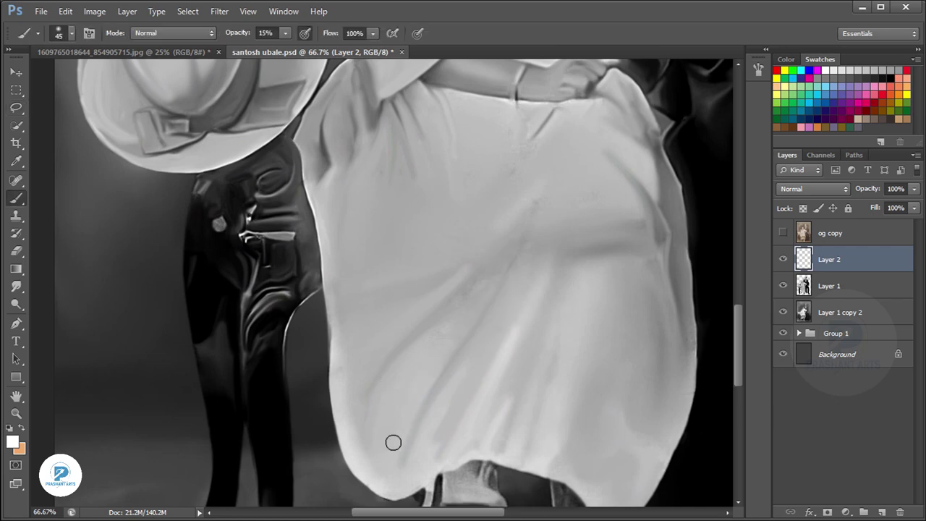
Work over the chair scrollwork with a finer brush, panning across the carving.
{"action": "scroll", "coordinate": [415, 183], "scroll_direction": "up", "scroll_amount": 5}
{"action": "key", "text": "bracketleft"}
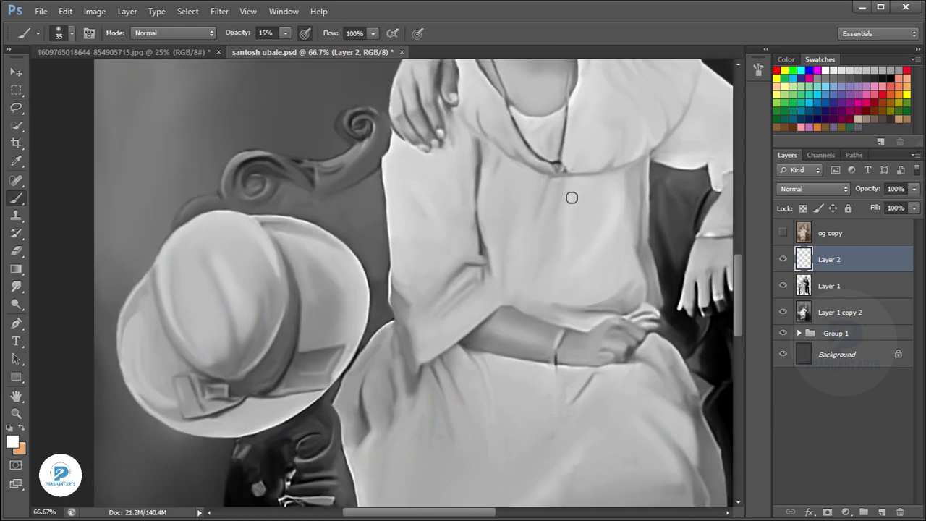
{"action": "scroll", "coordinate": [572, 198], "scroll_direction": "right", "scroll_amount": 5}
{"action": "key", "text": "bracketleft"}
{"action": "key", "text": "bracketleft"}
{"action": "key", "text": "bracketleft"}
{"action": "scroll", "coordinate": [502, 324], "scroll_direction": "up", "scroll_amount": 1}
{"action": "key", "text": "ctrl+minus"}
{"action": "key", "text": "ctrl+minus"}
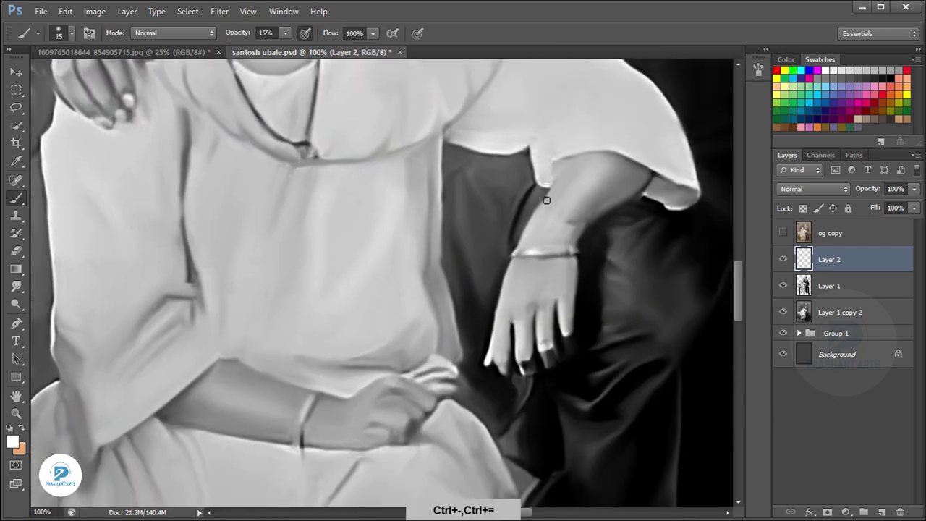
{"action": "scroll", "coordinate": [329, 176], "scroll_direction": "up", "scroll_amount": 5}
{"action": "key", "text": "bracketleft"}
{"action": "left_click_drag", "start_coordinate": [344, 162], "coordinate": [481, 83]}
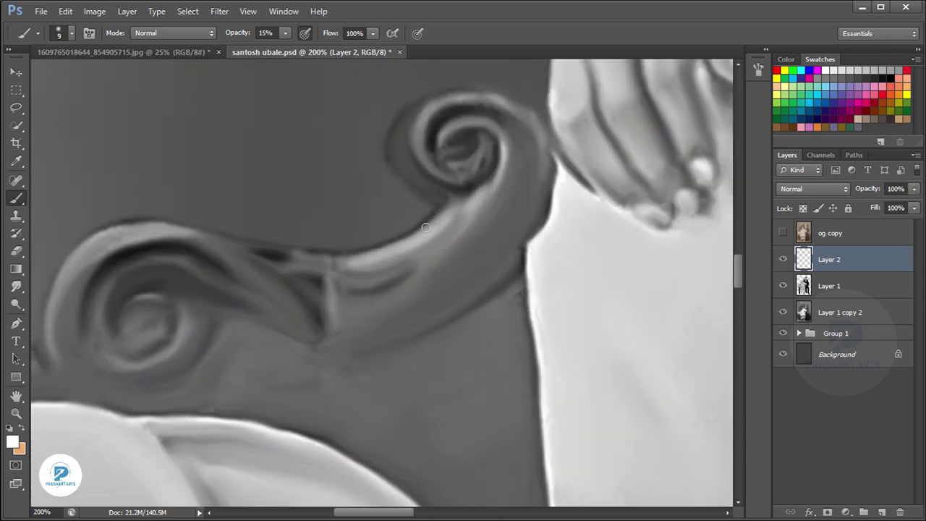
{"action": "left_click_drag", "start_coordinate": [133, 215], "coordinate": [289, 186]}
{"action": "key", "text": "ctrl+minus"}
{"action": "key", "text": "ctrl+minus"}
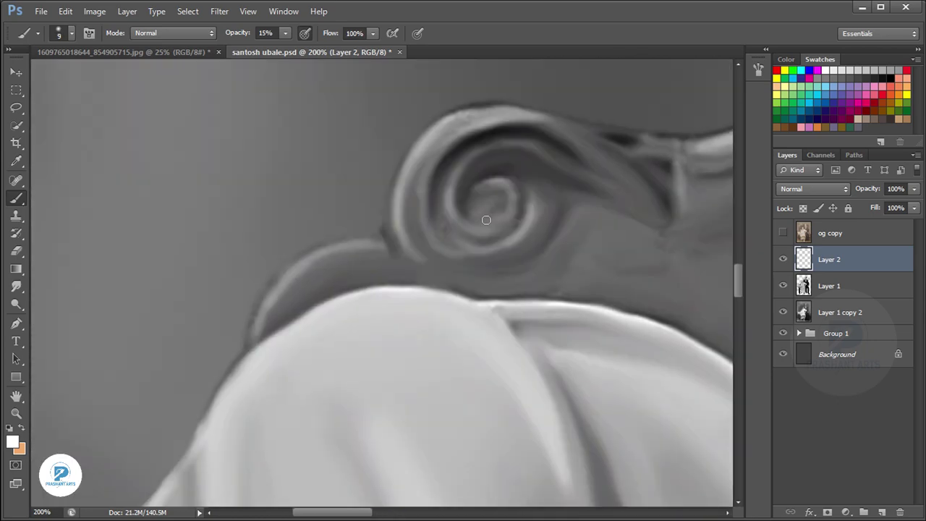
{"action": "scroll", "coordinate": [411, 335], "scroll_direction": "up", "scroll_amount": 3}
{"action": "key", "text": "bracketright"}
{"action": "key", "text": "bracketright"}
{"action": "key", "text": "bracketright"}
Paint over the dress, the man's legs and his coat and sleeve.
{"action": "key", "text": "ctrl+minus"}
{"action": "key", "text": "ctrl+minus"}
{"action": "key", "text": "ctrl+minus"}
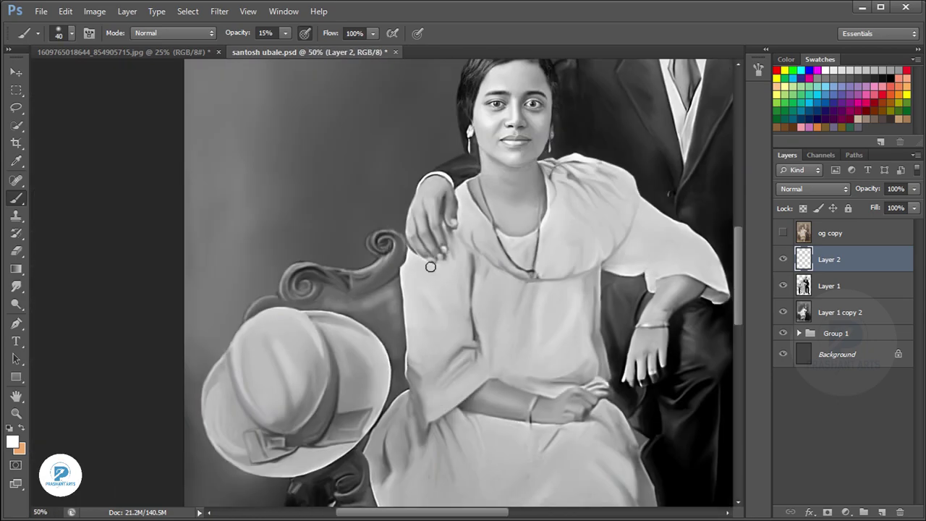
{"action": "left_click_drag", "start_coordinate": [579, 467], "coordinate": [516, 240]}
{"action": "left_click_drag", "start_coordinate": [542, 466], "coordinate": [439, 434]}
{"action": "left_click_drag", "start_coordinate": [514, 225], "coordinate": [504, 298]}
{"action": "key", "text": "ctrl+equal"}
{"action": "key", "text": "ctrl+equal"}
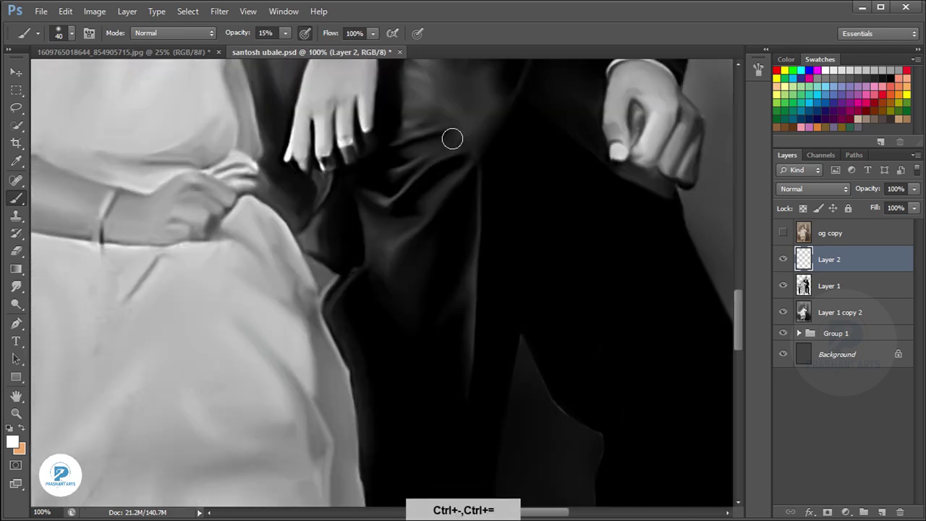
{"action": "left_click_drag", "start_coordinate": [499, 140], "coordinate": [473, 292]}
{"action": "left_click_drag", "start_coordinate": [704, 63], "coordinate": [581, 236]}
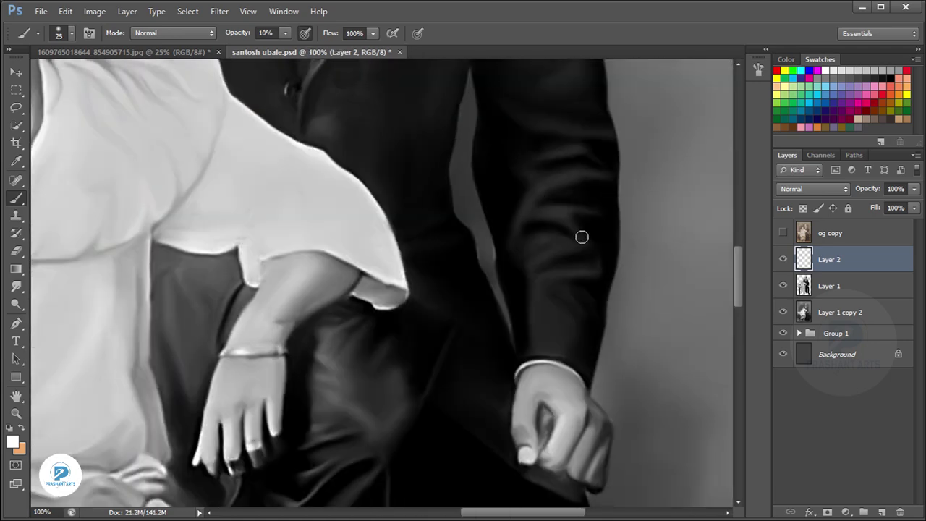
{"action": "left_click_drag", "start_coordinate": [550, 72], "coordinate": [550, 253]}
{"action": "left_click_drag", "start_coordinate": [456, 145], "coordinate": [550, 253]}
{"action": "key", "text": "ctrl+minus"}
Paint soft strokes along the dress hem and feet, then view the whole photo.
{"action": "key", "text": "bracketleft"}
{"action": "key", "text": "ctrl+minus"}
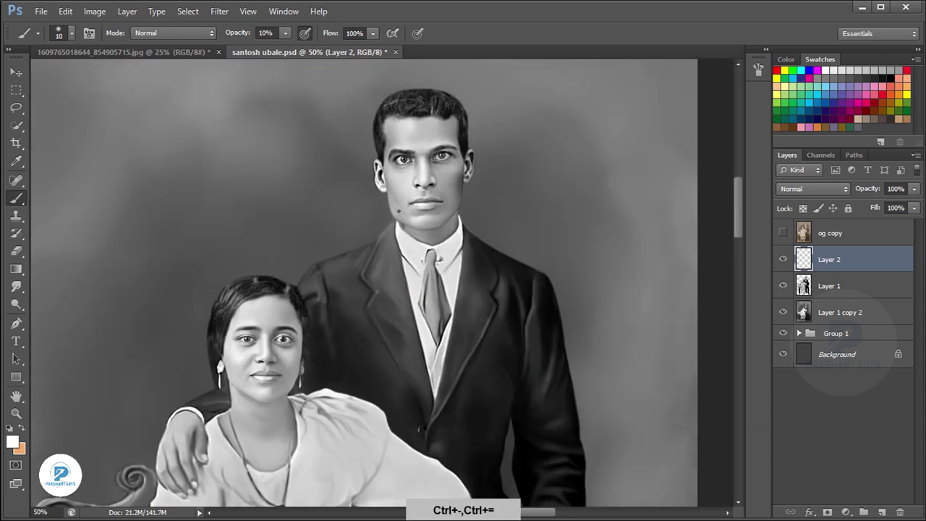
{"action": "key", "text": "ctrl+minus"}
{"action": "key", "text": "ctrl+equal"}
{"action": "key", "text": "ctrl+equal"}
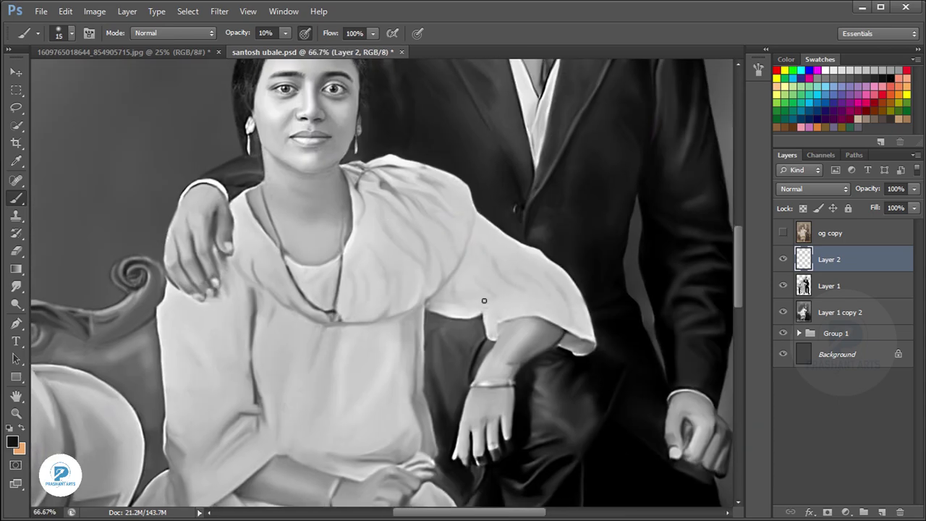
{"action": "left_click_drag", "start_coordinate": [312, 374], "coordinate": [312, 167]}
{"action": "key", "text": "bracketright"}
{"action": "key", "text": "bracketright"}
{"action": "left_click_drag", "start_coordinate": [405, 463], "coordinate": [420, 332]}
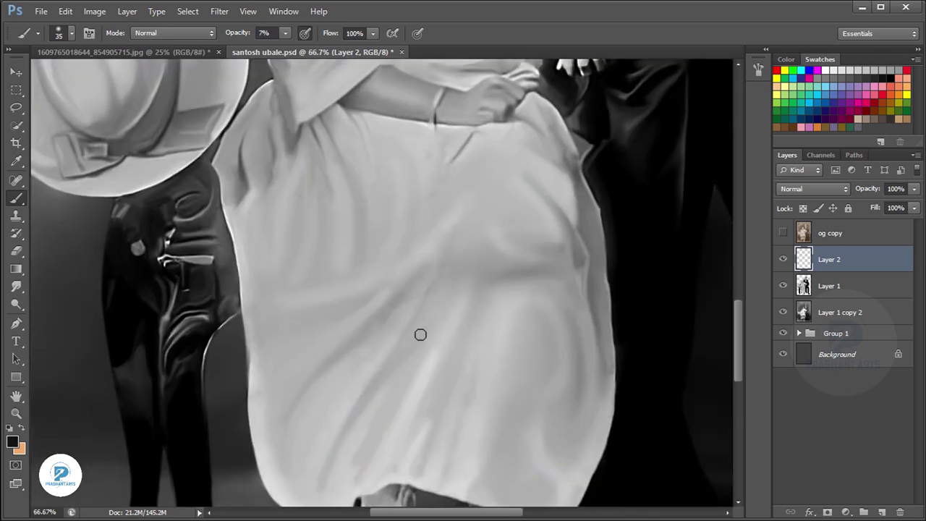
{"action": "left_click_drag", "start_coordinate": [405, 434], "coordinate": [355, 279]}
{"action": "left_click_drag", "start_coordinate": [413, 362], "coordinate": [355, 319]}
{"action": "key", "text": "ctrl+minus"}
{"action": "key", "text": "ctrl+minus"}
{"action": "key", "text": "ctrl+minus"}
{"action": "key", "text": "ctrl+minus"}
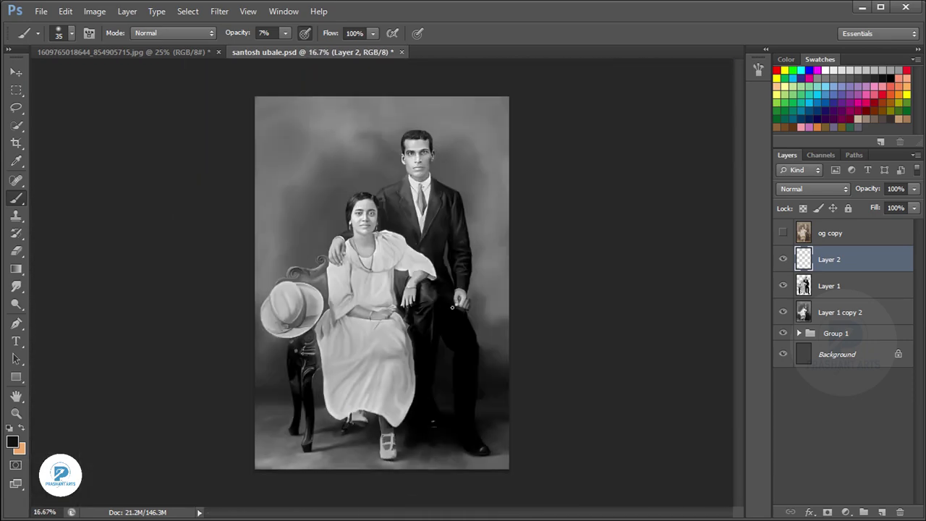
Merge the painted Layer 2 into Layer 1 and extend a path up the chair edge beside the hat.
{"action": "key", "text": "Delete"}
{"action": "key", "text": "p"}
{"action": "key", "text": "ctrl+plus"}
{"action": "key", "text": "ctrl+plus"}
{"action": "key", "text": "ctrl+plus"}
{"action": "key", "text": "ctrl+plus"}
{"action": "key", "text": "ctrl+plus"}
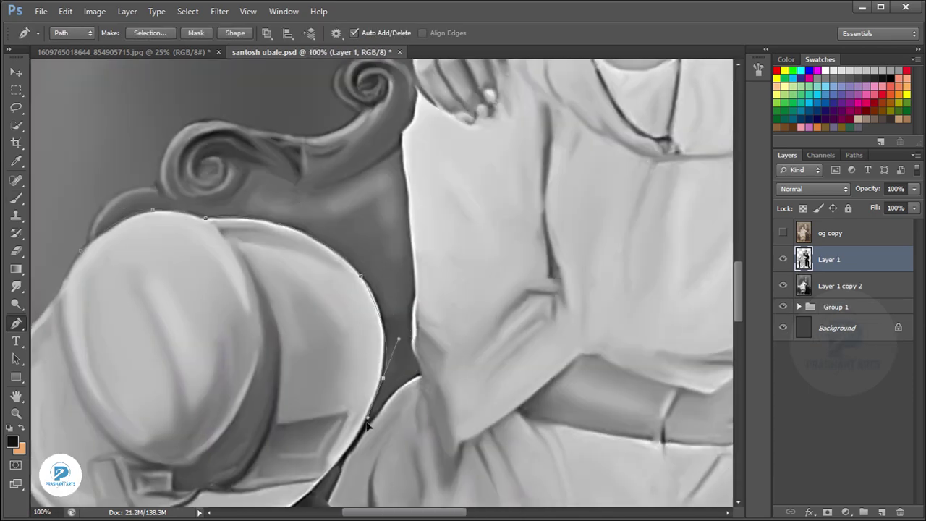
{"action": "left_click", "coordinate": [414, 289]}
{"action": "left_click", "coordinate": [399, 127]}
{"action": "left_click_drag", "start_coordinate": [401, 132], "coordinate": [407, 260]}
Brighten the selected hat and chair area with Levels set to 235.
{"action": "key", "text": "ctrl+minus"}
{"action": "key", "text": "ctrl+minus"}
{"action": "key", "text": "ctrl+minus"}
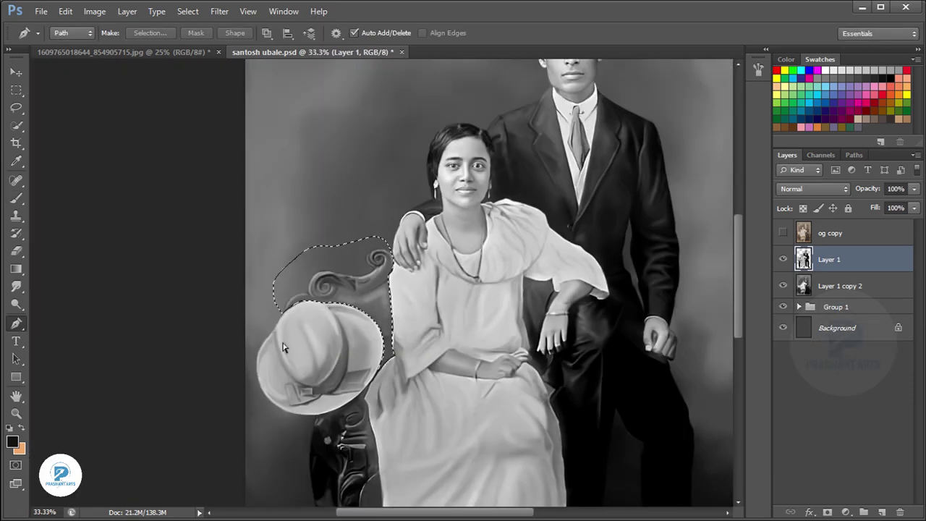
{"action": "key", "text": "ctrl+l"}
{"action": "type", "text": "235"}
{"action": "key", "text": "Return"}
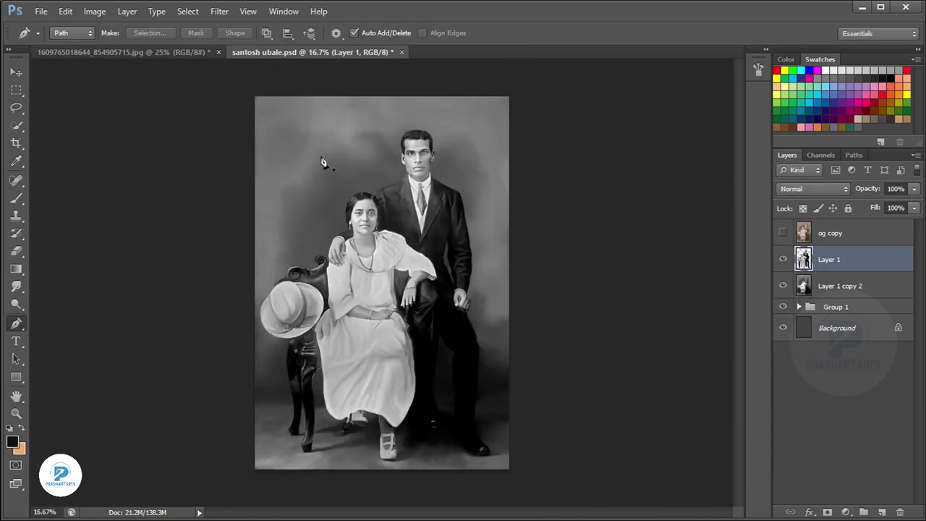
Dodge highlights on the woman's face with a smaller brush.
{"action": "left_click", "coordinate": [16, 304]}
{"action": "key", "text": "ctrl+plus"}
{"action": "scroll", "coordinate": [552, 192], "scroll_direction": "down", "scroll_amount": 1}
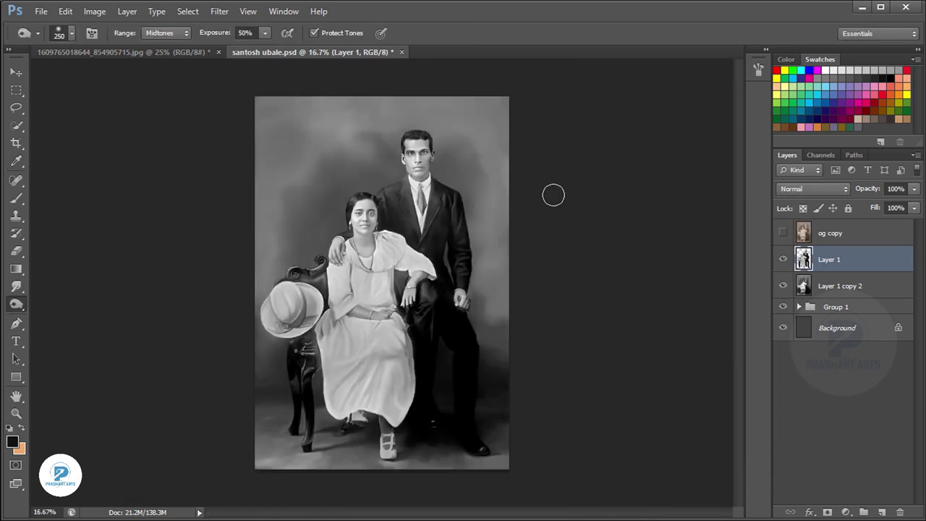
{"action": "scroll", "coordinate": [393, 231], "scroll_direction": "up", "scroll_amount": 5}
{"action": "scroll", "coordinate": [239, 165], "scroll_direction": "up", "scroll_amount": 1}
{"action": "key", "text": "bracketleft"}
{"action": "key", "text": "bracketleft"}
{"action": "key", "text": "bracketleft"}
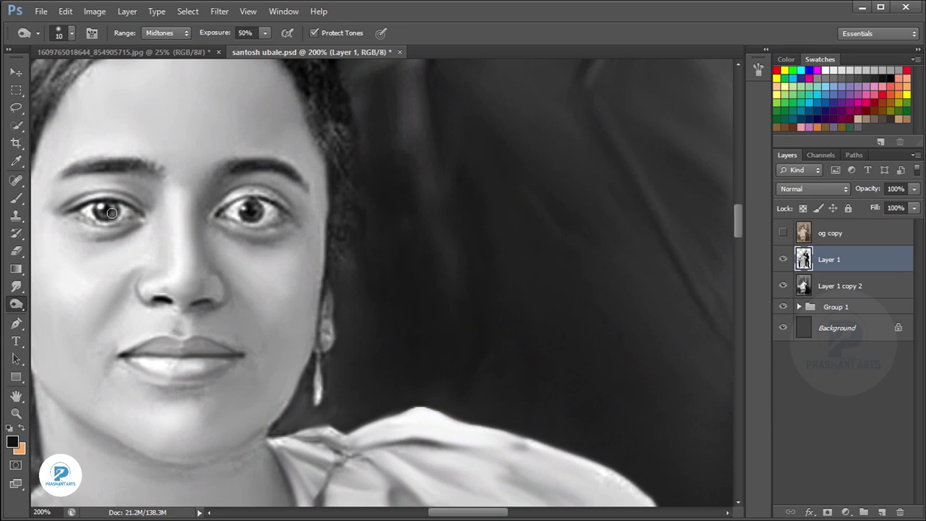
{"action": "scroll", "coordinate": [346, 256], "scroll_direction": "right", "scroll_amount": 5}
{"action": "scroll", "coordinate": [457, 196], "scroll_direction": "up", "scroll_amount": 3}
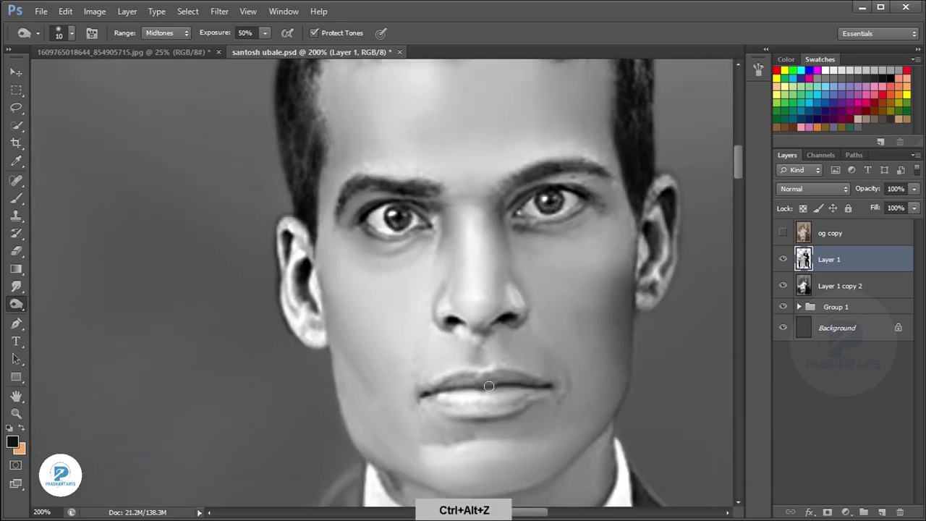
Dodge broader highlights on the arm and dress with a larger brush.
{"action": "scroll", "coordinate": [488, 387], "scroll_direction": "down", "scroll_amount": 6}
{"action": "scroll", "coordinate": [333, 298], "scroll_direction": "up", "scroll_amount": 3}
{"action": "key", "text": "bracketright"}
{"action": "key", "text": "bracketright"}
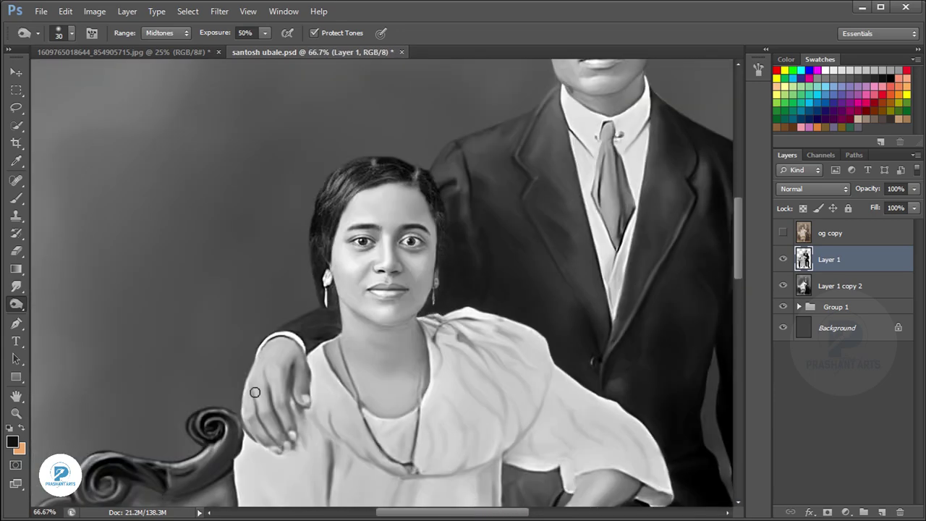
{"action": "scroll", "coordinate": [447, 285], "scroll_direction": "down", "scroll_amount": 3}
{"action": "key", "text": "bracketright"}
{"action": "key", "text": "bracketright"}
{"action": "key", "text": "bracketright"}
{"action": "key", "text": "ctrl+minus"}
{"action": "scroll", "coordinate": [295, 180], "scroll_direction": "up", "scroll_amount": 5}
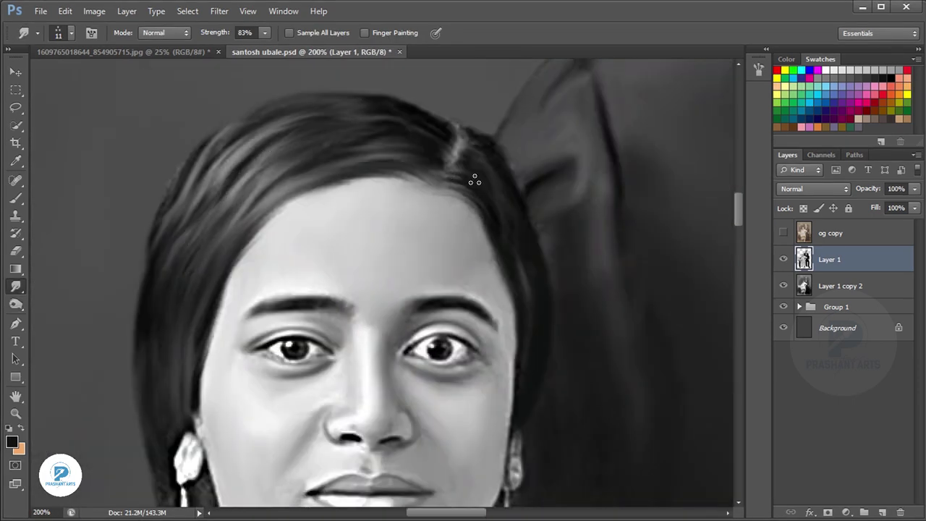
Create a new Layer 2 for hair highlights, with white as the painting colour.
{"action": "scroll", "coordinate": [475, 181], "scroll_direction": "down", "scroll_amount": 3}
{"action": "scroll", "coordinate": [277, 275], "scroll_direction": "up", "scroll_amount": 3}
{"action": "scroll", "coordinate": [502, 128], "scroll_direction": "up", "scroll_amount": 3}
{"action": "scroll", "coordinate": [420, 181], "scroll_direction": "right", "scroll_amount": 4}
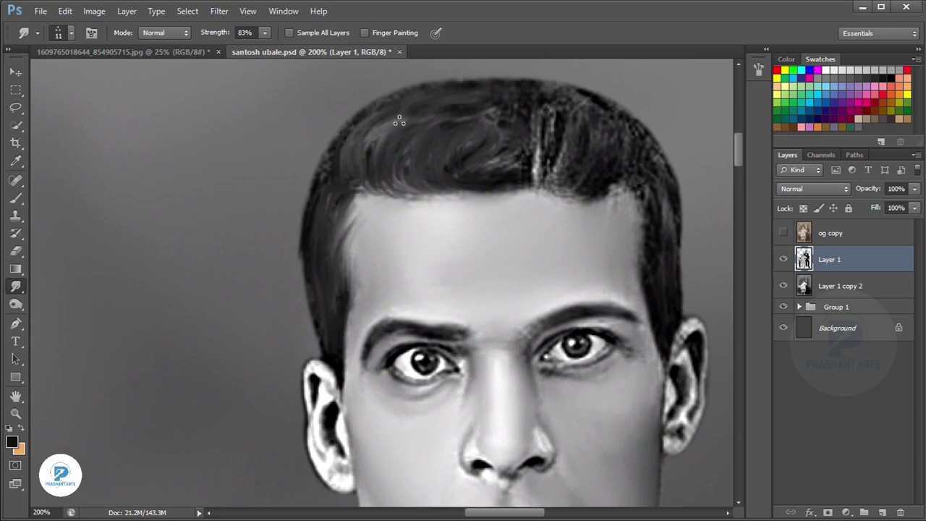
{"action": "key", "text": "ctrl+minus"}
{"action": "key", "text": "ctrl+minus"}
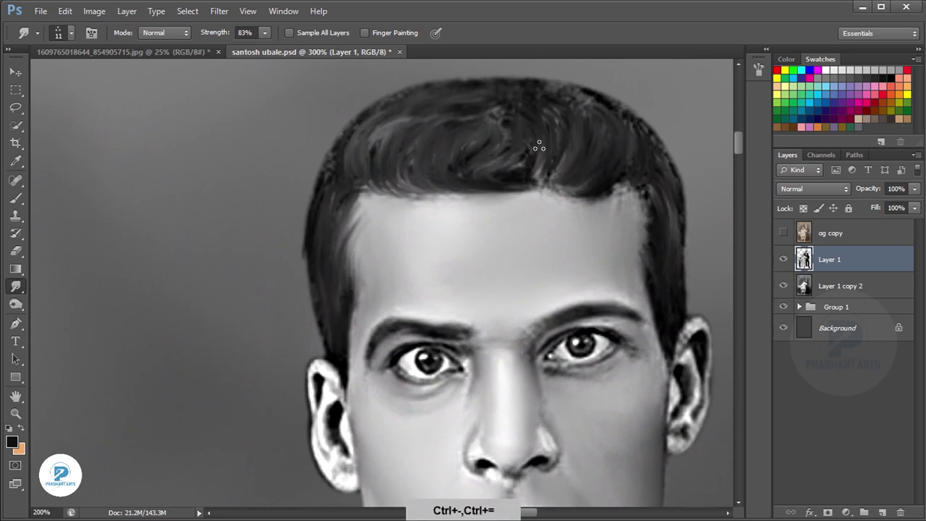
{"action": "key", "text": "ctrl+shift+alt+n"}
{"action": "key", "text": "ctrl+plus"}
{"action": "key", "text": "ctrl+plus"}
{"action": "key", "text": "ctrl+plus"}
{"action": "key", "text": "x"}
Smudge white strands into the woman's hair and lower Layer 2's opacity to about 38%.
{"action": "left_click_drag", "start_coordinate": [453, 185], "coordinate": [374, 155]}
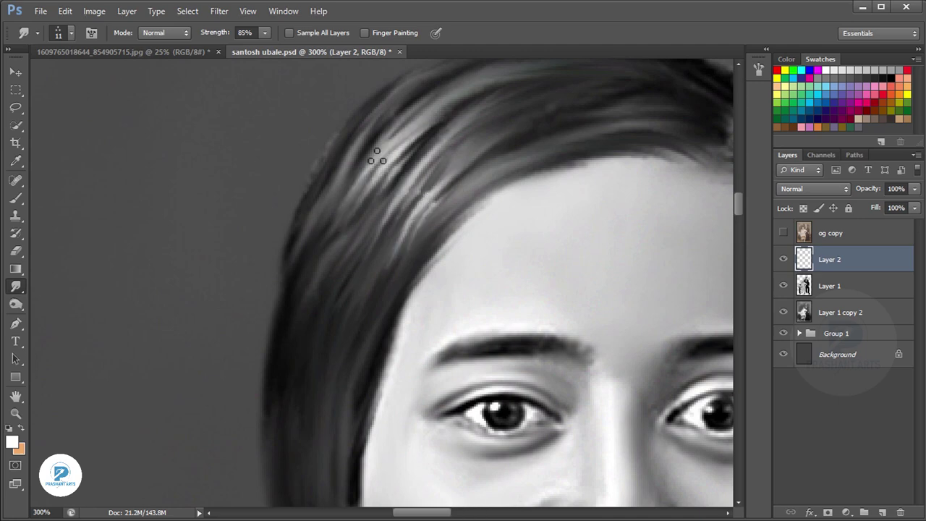
{"action": "scroll", "coordinate": [513, 217], "scroll_direction": "up", "scroll_amount": 3}
{"action": "scroll", "coordinate": [529, 186], "scroll_direction": "right", "scroll_amount": 5}
{"action": "key", "text": "ctrl+minus"}
{"action": "key", "text": "ctrl+minus"}
{"action": "key", "text": "ctrl+minus"}
{"action": "left_click_drag", "start_coordinate": [872, 188], "coordinate": [850, 194]}
Smudge the man's hair smooth, then switch to the Eraser.
{"action": "key", "text": "ctrl+plus"}
{"action": "key", "text": "ctrl+plus"}
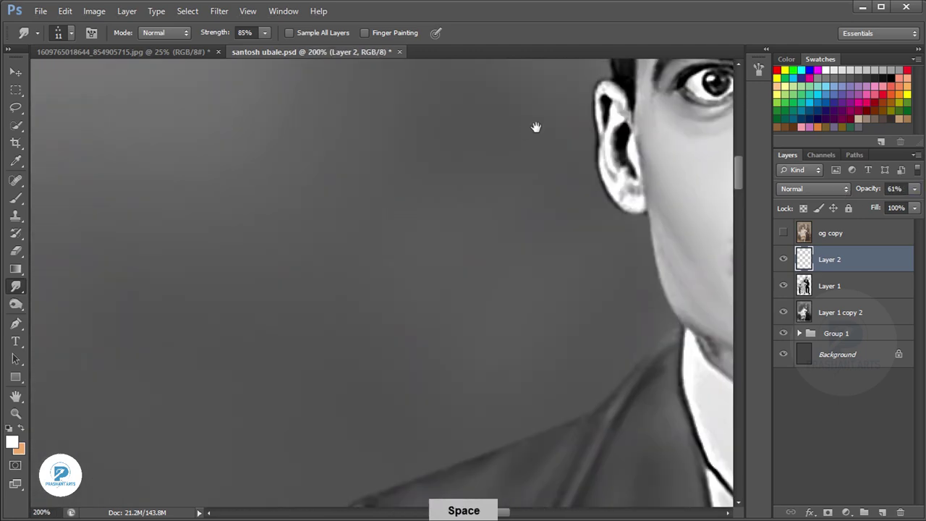
{"action": "left_click_drag", "start_coordinate": [536, 128], "coordinate": [512, 227]}
{"action": "key", "text": "ctrl+minus"}
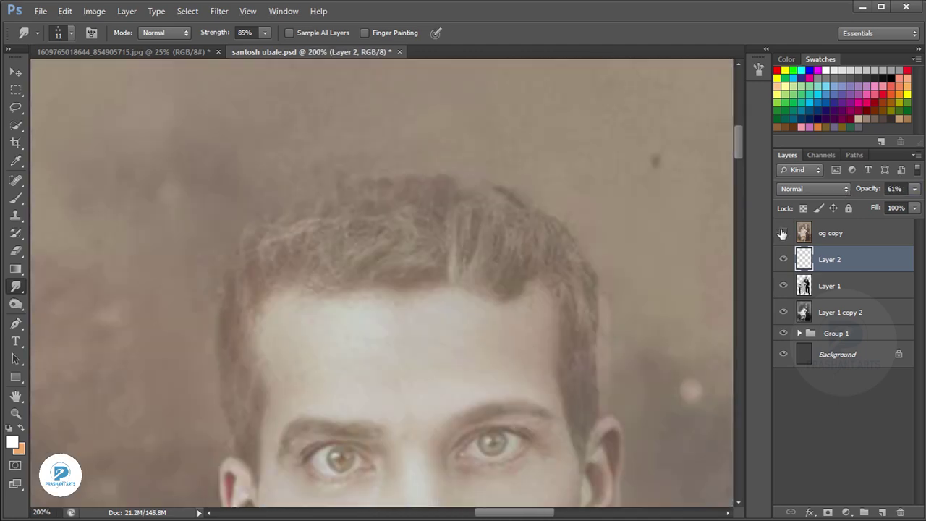
{"action": "key", "text": "ctrl+minus"}
{"action": "key", "text": "ctrl+plus"}
{"action": "key", "text": "e"}
{"action": "key", "text": "ctrl+minus"}
{"action": "key", "text": "ctrl+minus"}
{"action": "key", "text": "ctrl+minus"}
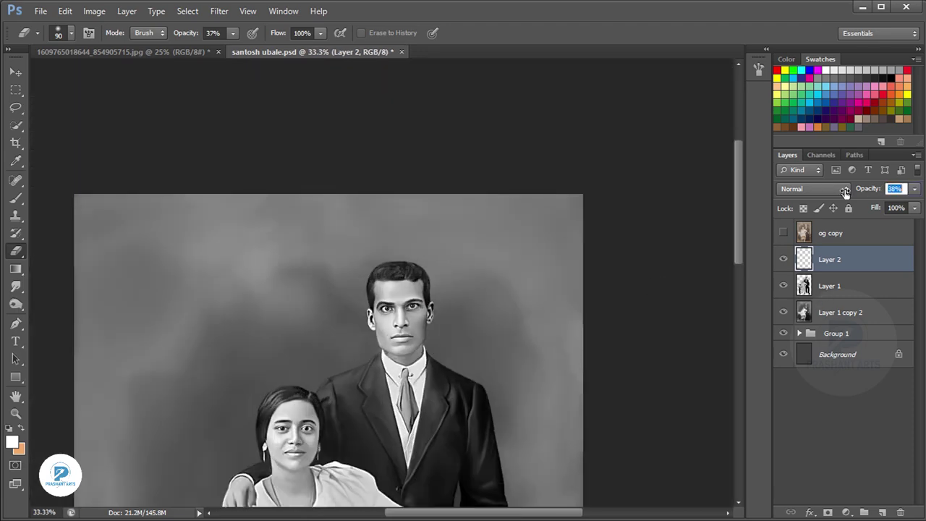
Set Layer 2 to 100% opacity and stroke Layer 1's outline in white.
{"action": "type", "text": "100"}
{"action": "left_click", "coordinate": [804, 285], "text": "ctrl"}
{"action": "left_click", "coordinate": [66, 11]}
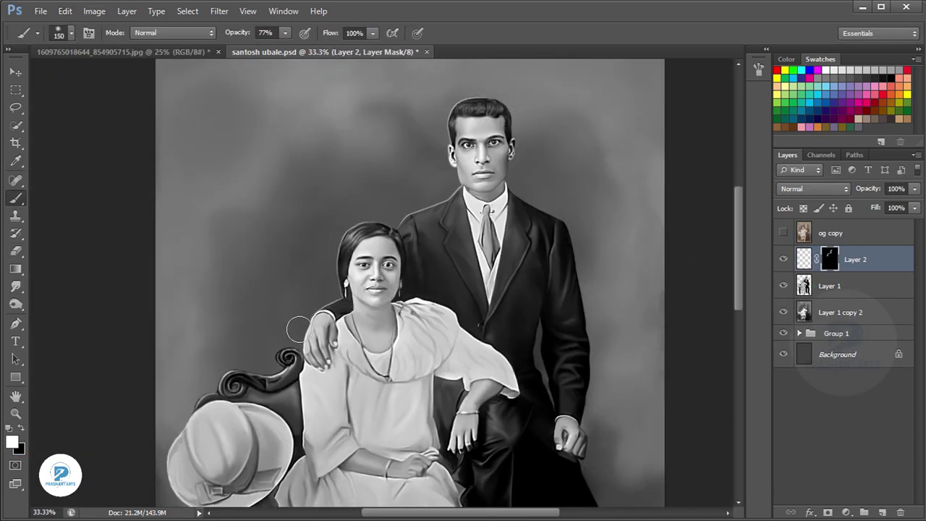
{"action": "scroll", "coordinate": [290, 377], "scroll_direction": "down", "scroll_amount": 3}
{"action": "scroll", "coordinate": [289, 376], "scroll_direction": "left", "scroll_amount": 2}
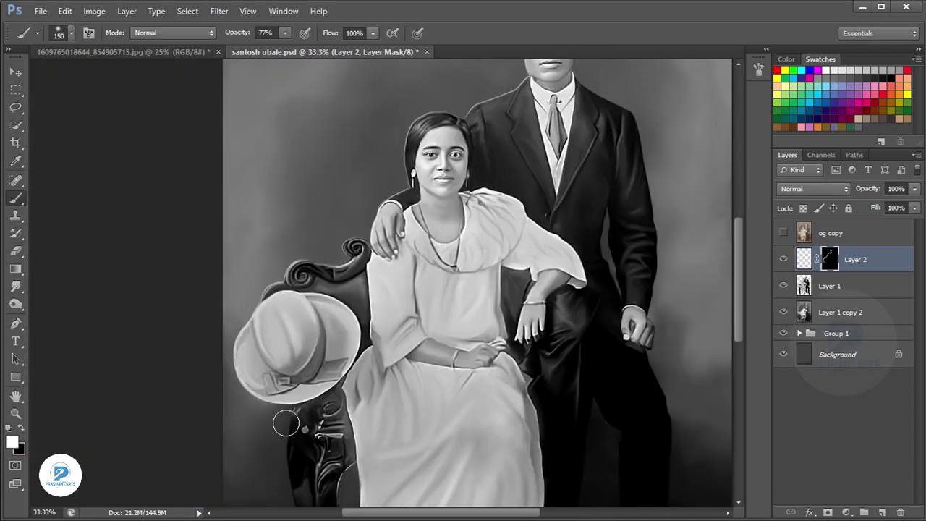
{"action": "scroll", "coordinate": [315, 387], "scroll_direction": "down", "scroll_amount": 5}
{"action": "scroll", "coordinate": [507, 340], "scroll_direction": "up", "scroll_amount": 4}
{"action": "scroll", "coordinate": [342, 253], "scroll_direction": "down", "scroll_amount": 5}
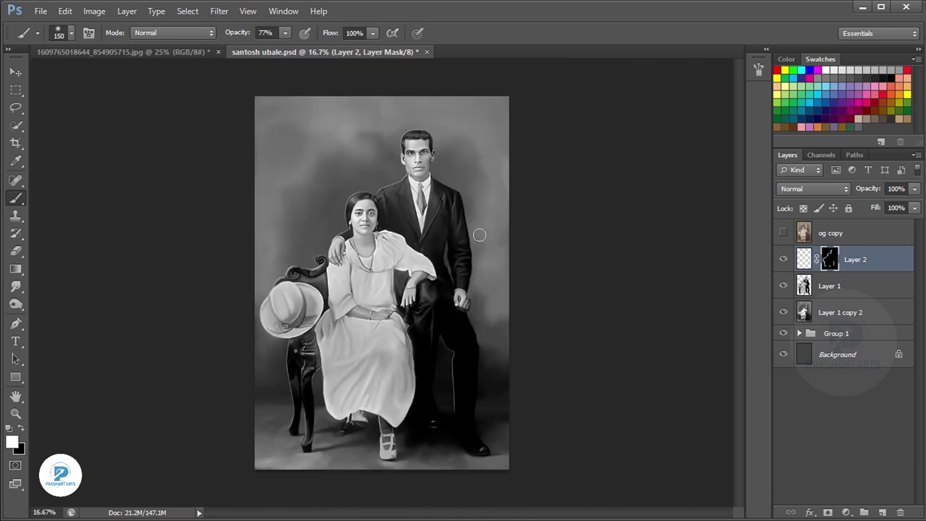
{"action": "scroll", "coordinate": [341, 254], "scroll_direction": "up", "scroll_amount": 5}
Paint black on Layer 2's mask with a smaller brush to hide parts of the white edge glow.
{"action": "key", "text": "bracketleft"}
{"action": "key", "text": "bracketleft"}
{"action": "key", "text": "bracketleft"}
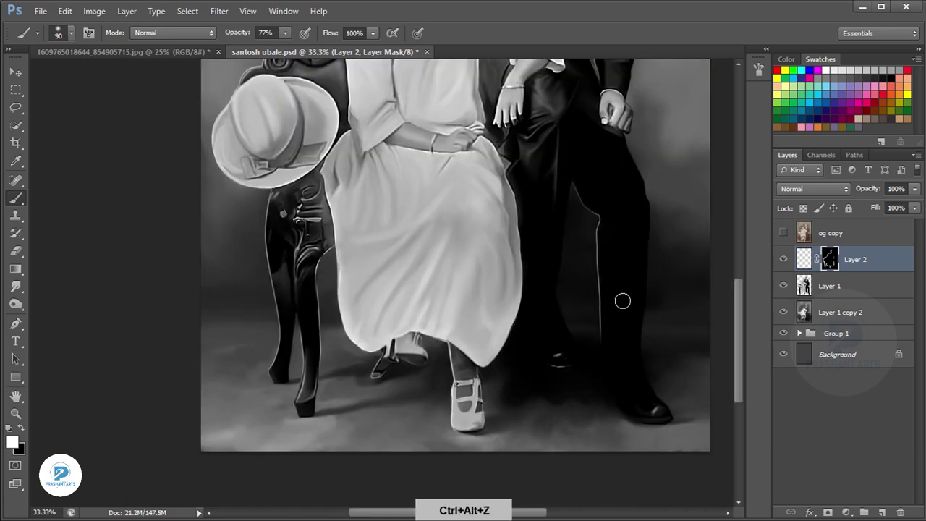
{"action": "key", "text": "ctrl+minus"}
{"action": "key", "text": "ctrl+equal"}
{"action": "key", "text": "ctrl+minus"}
{"action": "key", "text": "ctrl+minus"}
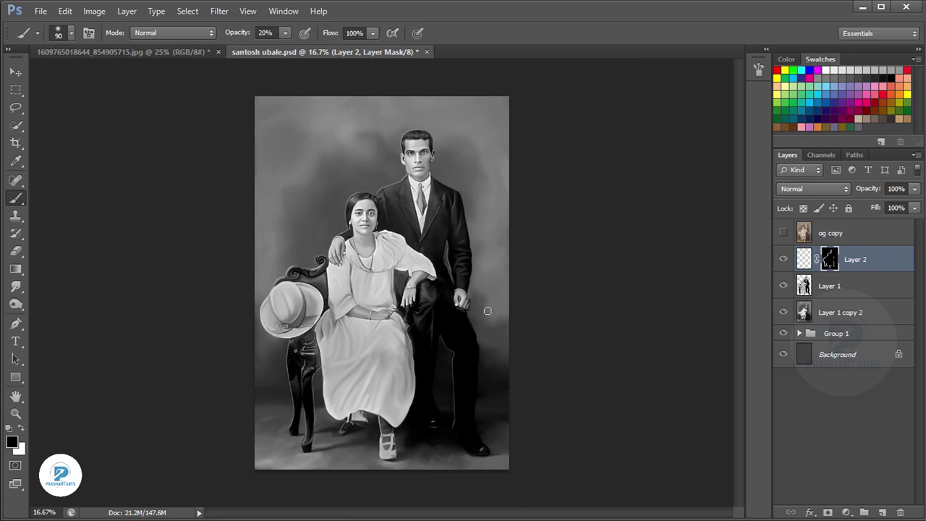
{"action": "scroll", "coordinate": [327, 413], "scroll_direction": "up", "scroll_amount": 2}
{"action": "key", "text": "0"}
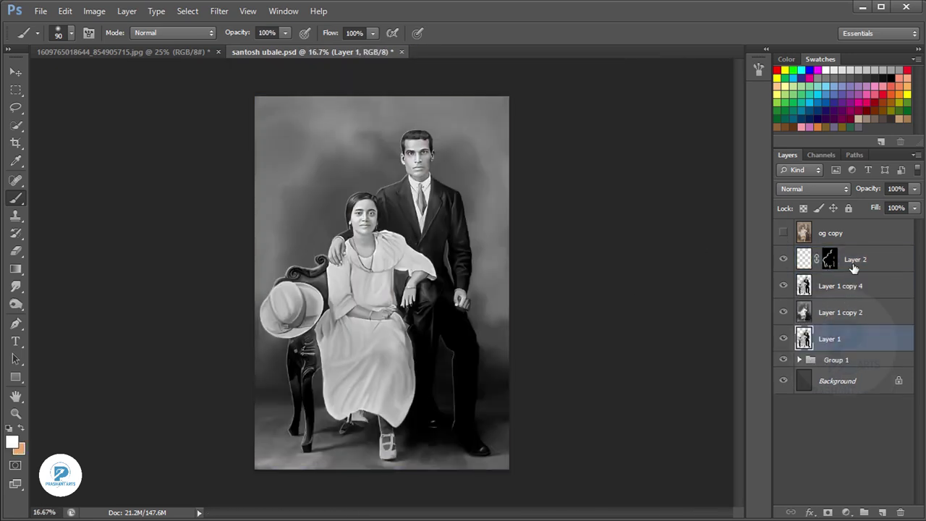
Create Layer 3 and draw a curved Pen path along the woman's hair.
{"action": "key", "text": "ctrl+shift+alt+n"}
{"action": "key", "text": "ctrl+plus"}
{"action": "key", "text": "ctrl+plus"}
{"action": "key", "text": "ctrl+plus"}
{"action": "key", "text": "p"}
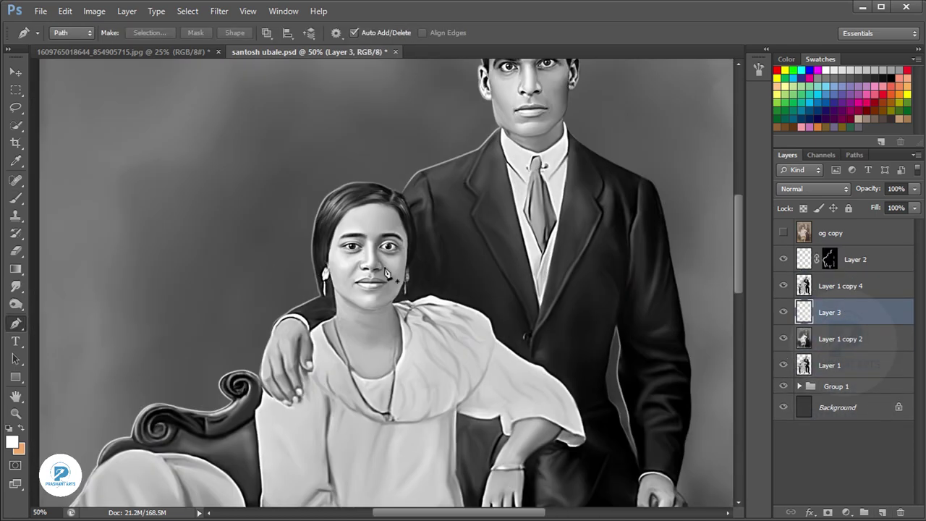
{"action": "key", "text": "ctrl+plus"}
{"action": "left_click", "coordinate": [409, 174]}
{"action": "left_click_drag", "start_coordinate": [296, 201], "coordinate": [259, 280]}
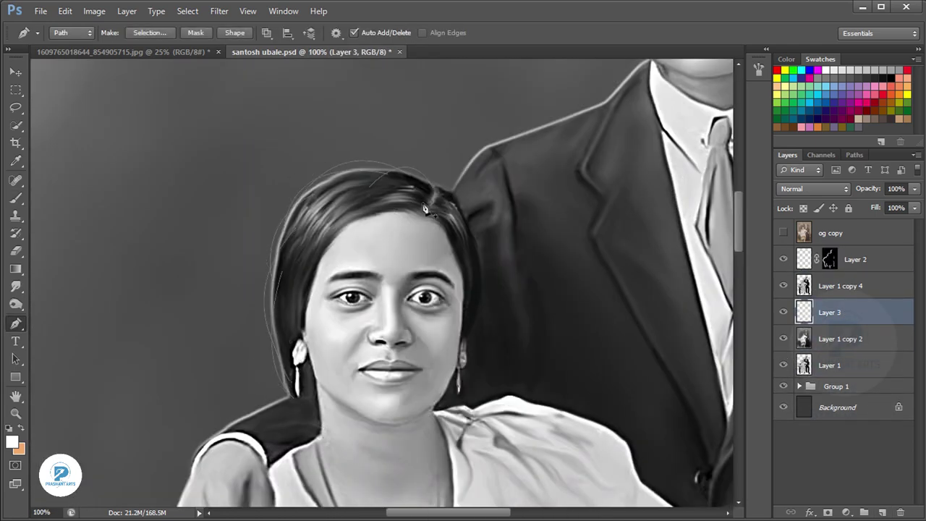
{"action": "key", "text": "ctrl+plus"}
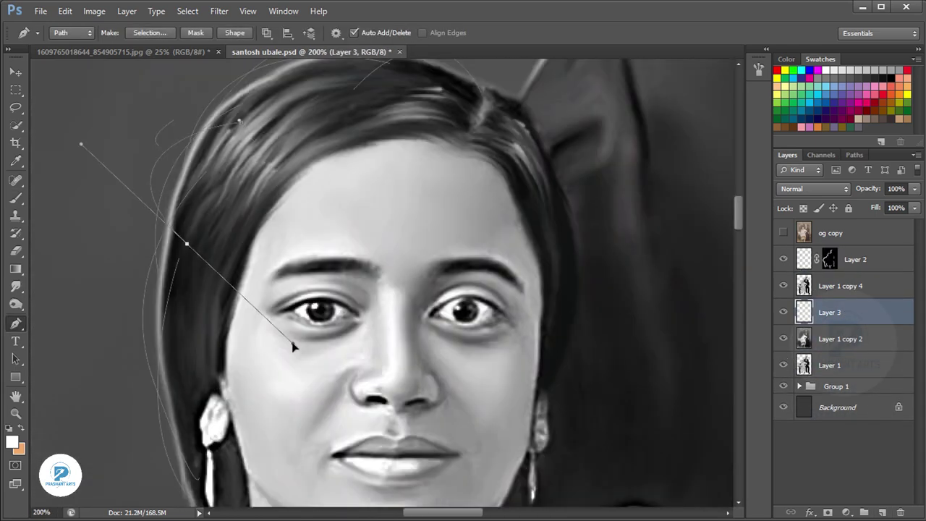
{"action": "scroll", "coordinate": [289, 347], "scroll_direction": "down", "scroll_amount": 2}
{"action": "scroll", "coordinate": [258, 490], "scroll_direction": "down", "scroll_amount": 3}
{"action": "key", "text": "ctrl+minus"}
{"action": "key", "text": "ctrl+minus"}
{"action": "key", "text": "ctrl+minus"}
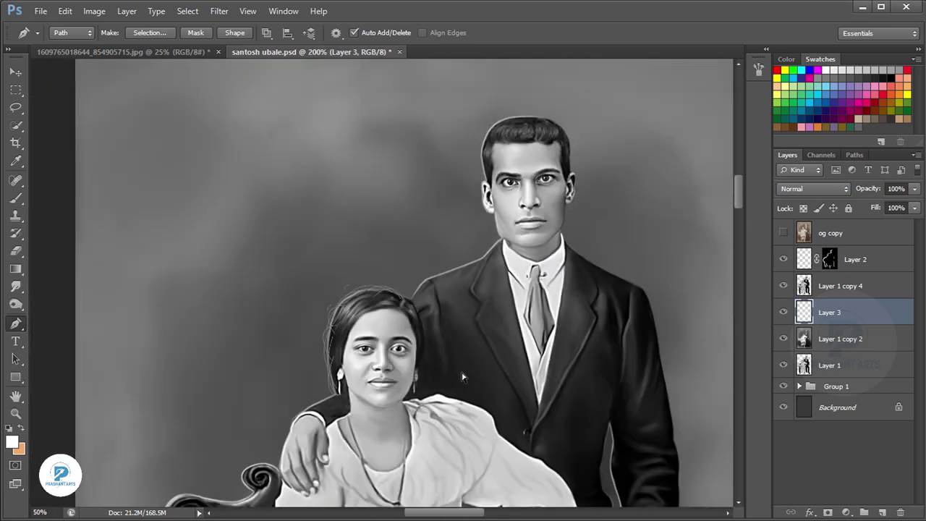
{"action": "key", "text": "ctrl+minus"}
Stroke the hair-strand path on Layer 3 with a fine 2px brush.
{"action": "key", "text": "ctrl+plus"}
{"action": "key", "text": "ctrl+plus"}
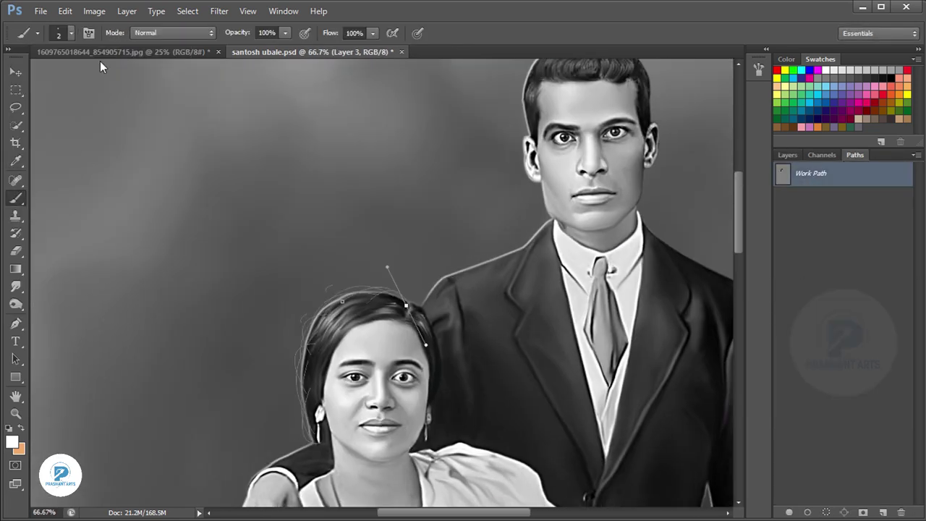
{"action": "right_click", "coordinate": [811, 173]}
{"action": "left_click", "coordinate": [811, 255]}
{"action": "left_click", "coordinate": [789, 155]}
{"action": "left_click", "coordinate": [219, 11]}
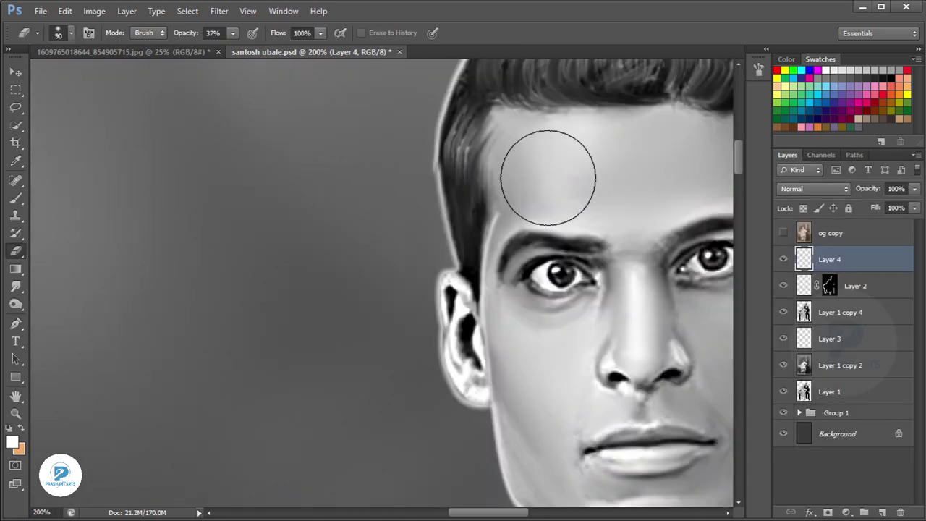
Apply a 1.7-pixel Gaussian Blur to Layer 1 copy 4.
{"action": "key", "text": "alt+bracketleft"}
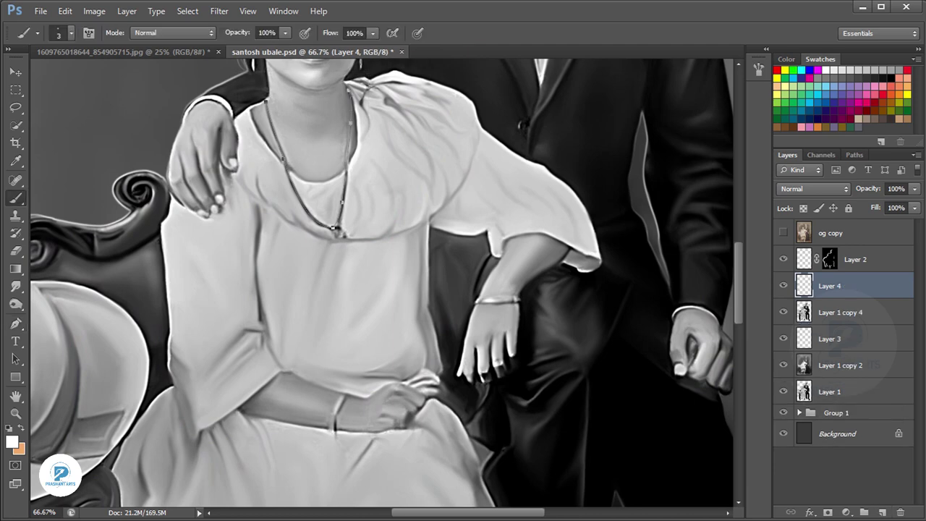
{"action": "left_click", "coordinate": [434, 248]}
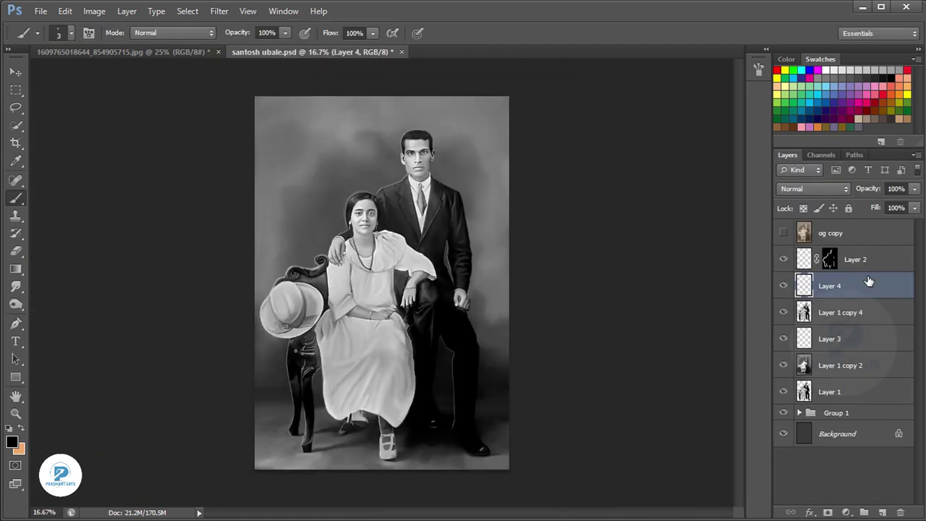
Reduce the Color Balance 1 layer's opacity to 92%.
{"action": "left_click_drag", "start_coordinate": [869, 189], "coordinate": [864, 190]}
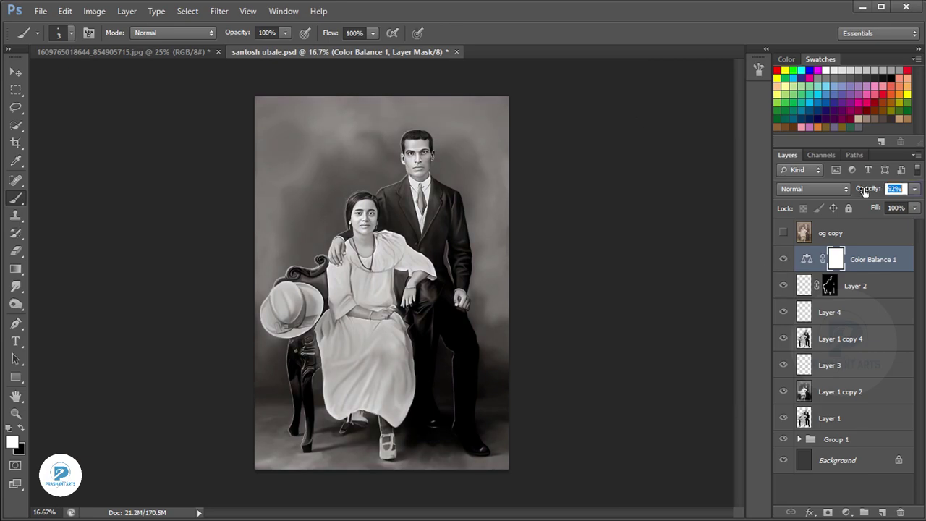